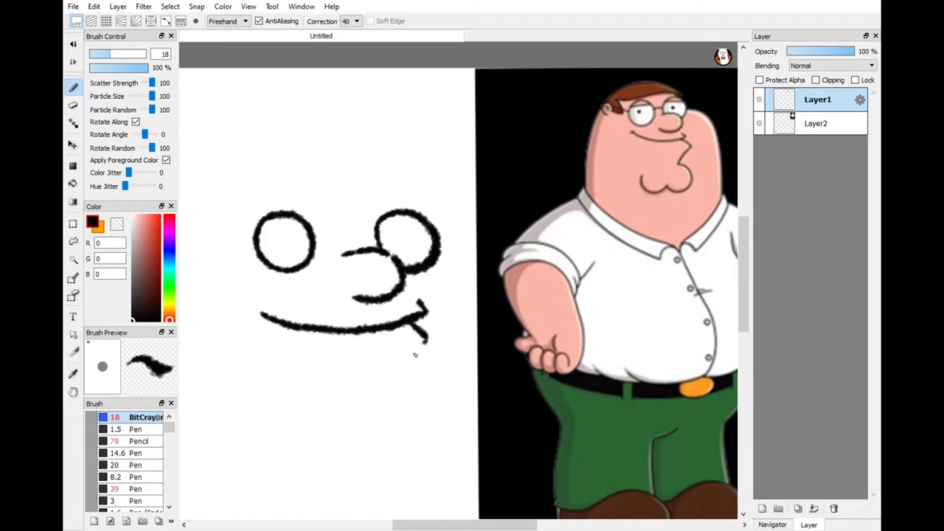
Step: Draw the angled line below the lower lip and the rounded two-lobed chin beneath the mouth
{"action": "scroll", "coordinate": [258, 317], "scroll_direction": "down", "scroll_amount": 2}
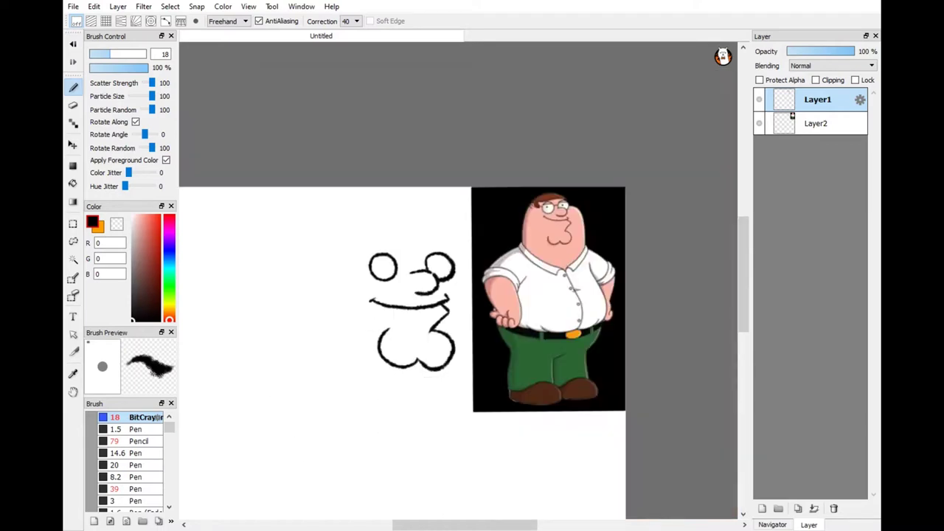
{"action": "scroll", "coordinate": [354, 383], "scroll_direction": "up", "scroll_amount": 3}
{"action": "key", "text": "ctrl+z"}
{"action": "mouse_move", "coordinate": [425, 385]}
{"action": "left_mouse_down"}
{"action": "mouse_move", "coordinate": [327, 401]}
{"action": "mouse_move", "coordinate": [249, 372]}
{"action": "left_mouse_up"}
{"action": "scroll", "coordinate": [274, 332], "scroll_direction": "down", "scroll_amount": 2}
{"action": "scroll", "coordinate": [197, 365], "scroll_direction": "up", "scroll_amount": 2}
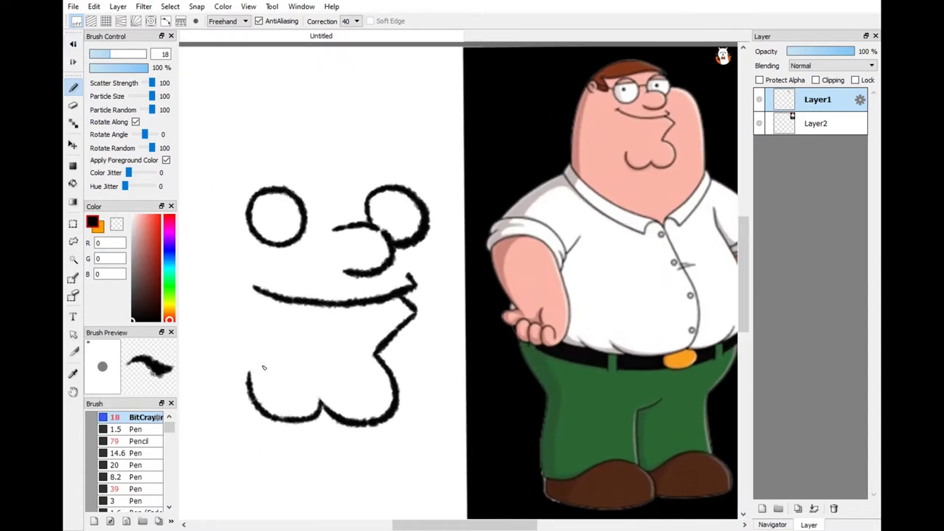
Step: Extend the smile with a small corner mark, and add eyelid lines and pupils inside both round eyes
{"action": "left_click_drag", "start_coordinate": [255, 288], "coordinate": [239, 276]}
{"action": "left_click_drag", "start_coordinate": [251, 204], "coordinate": [292, 197]}
{"action": "key", "text": "ctrl+z"}
{"action": "left_click_drag", "start_coordinate": [369, 197], "coordinate": [422, 199]}
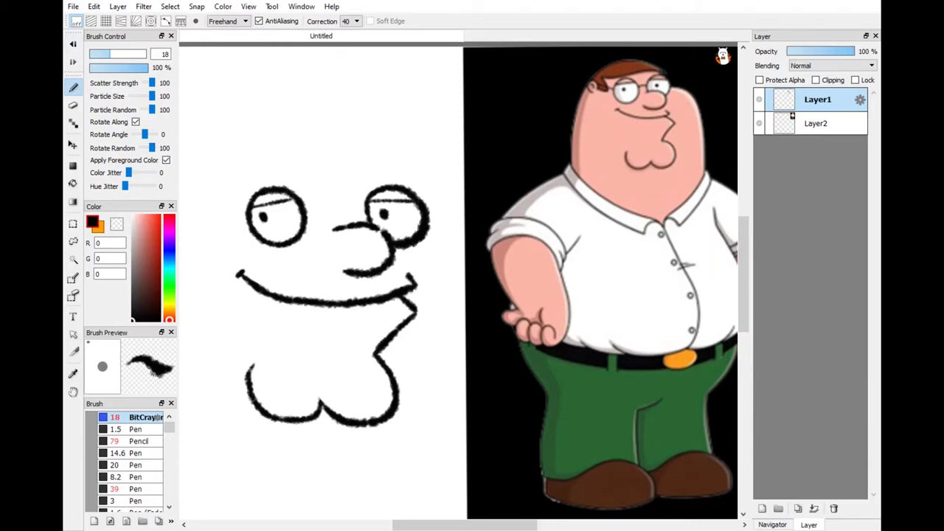
Step: Move the drawn face on Layer1 to the left, away from the reference image
{"action": "key", "text": "ctrl+minus"}
{"action": "key", "text": "ctrl+minus"}
{"action": "key", "text": "ctrl+minus"}
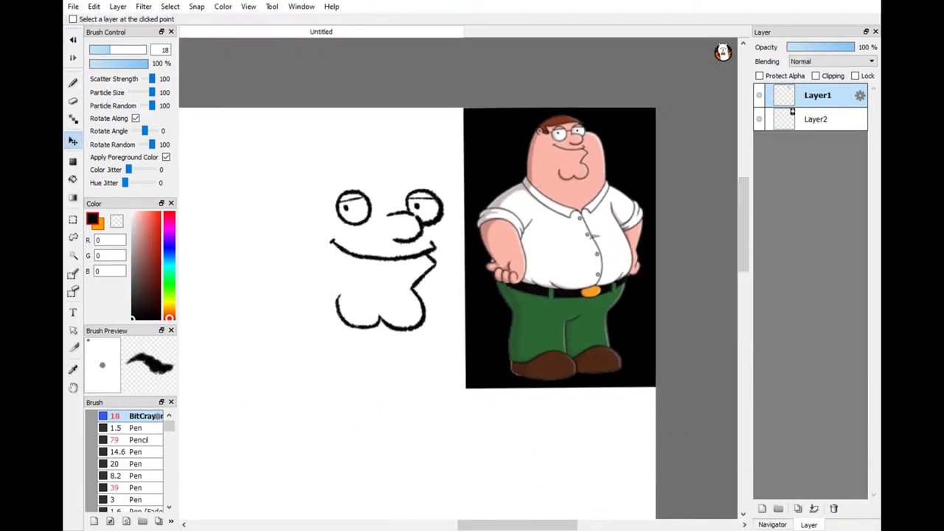
{"action": "left_click_drag", "start_coordinate": [576, 255], "coordinate": [475, 255]}
{"action": "key", "text": "ctrl+plus"}
{"action": "left_click_drag", "start_coordinate": [267, 330], "coordinate": [496, 328]}
{"action": "key", "text": "ctrl+z"}
{"action": "key", "text": "ctrl+z"}
Step: Draw the curved bridge of the glasses connecting the two round lenses above the nose
{"action": "key", "text": "ctrl+plus"}
{"action": "left_click_drag", "start_coordinate": [291, 189], "coordinate": [329, 177]}
{"action": "key", "text": "ctrl+plus"}
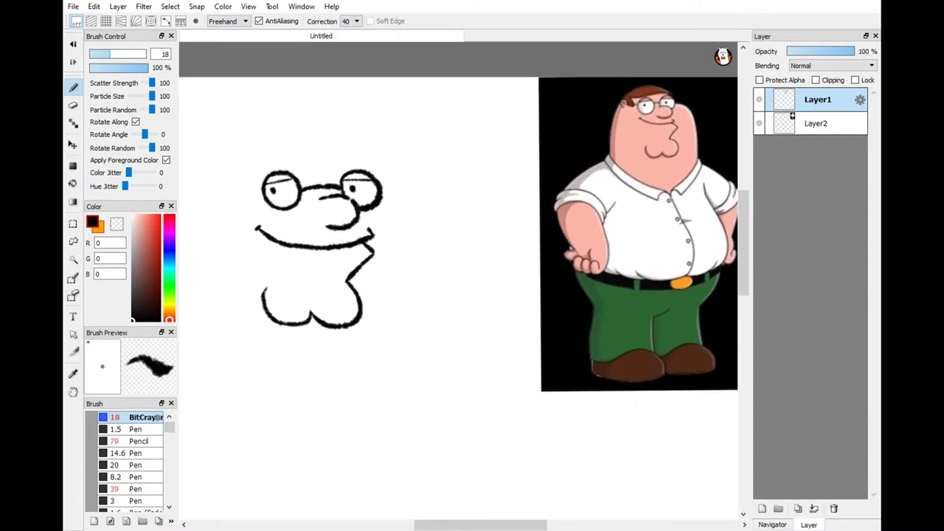
{"action": "key", "text": "ctrl+minus"}
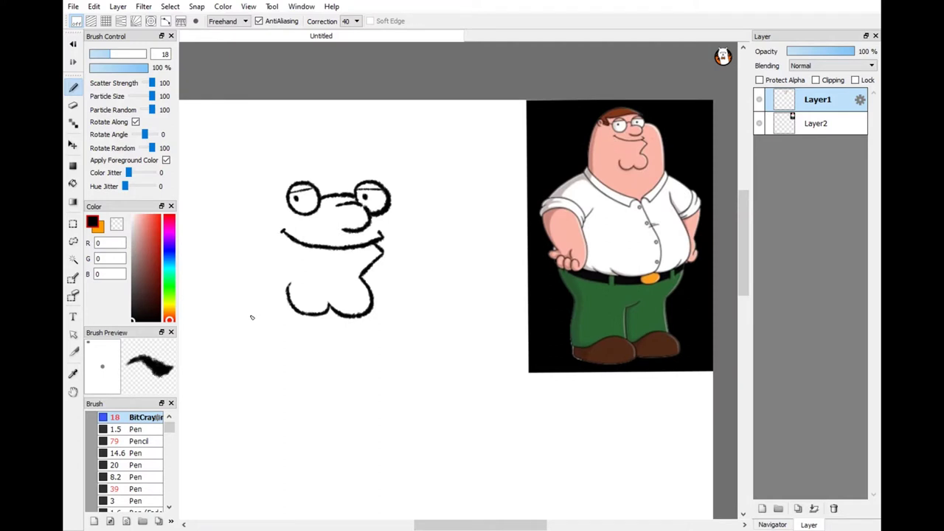
{"action": "mouse_move", "coordinate": [251, 318]}
{"action": "left_mouse_down"}
{"action": "mouse_move", "coordinate": [253, 226]}
{"action": "mouse_move", "coordinate": [285, 165]}
{"action": "mouse_move", "coordinate": [310, 154]}
{"action": "left_mouse_up"}
{"action": "key", "text": "ctrl+z"}
{"action": "key", "text": "ctrl+plus"}
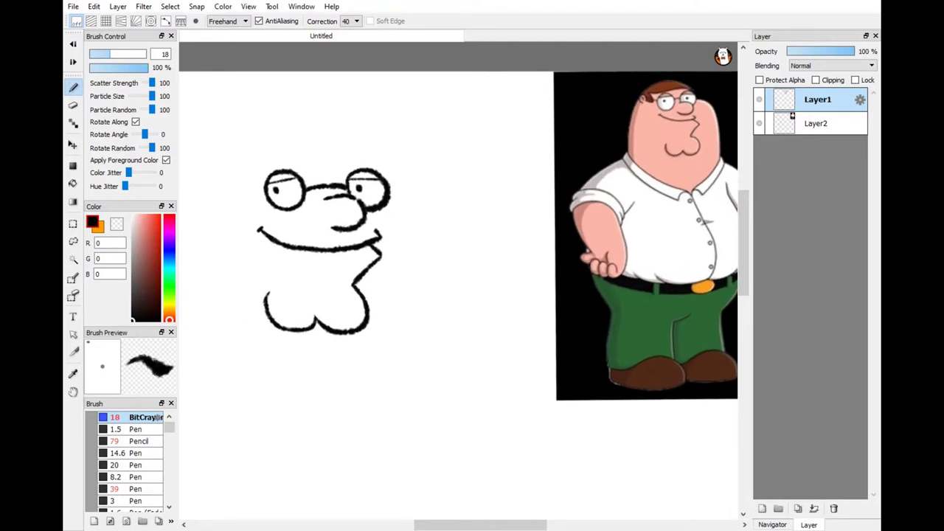
Step: Draw the right side of the head as a long curve running from the right lens down to the neck
{"action": "key", "text": "ctrl+minus"}
{"action": "key", "text": "ctrl+plus"}
{"action": "key", "text": "ctrl+plus"}
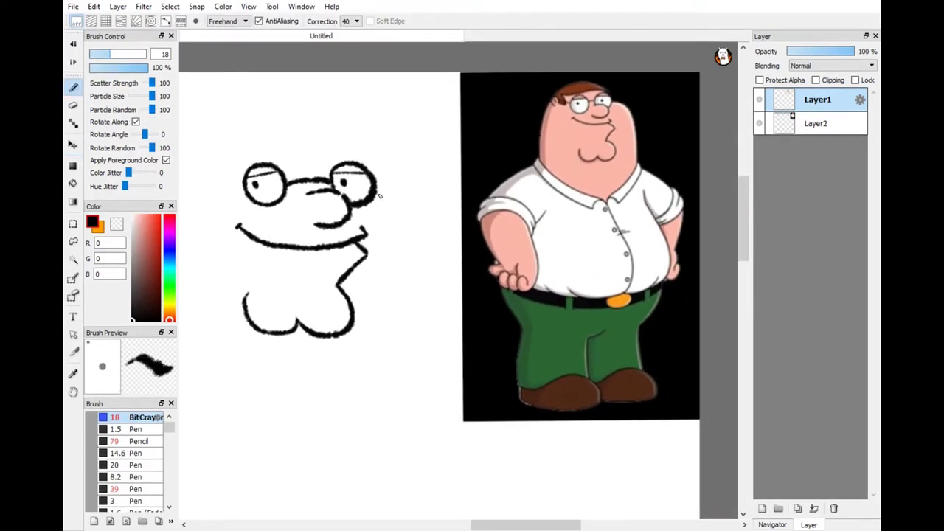
{"action": "mouse_move", "coordinate": [378, 194]}
{"action": "left_mouse_down"}
{"action": "mouse_move", "coordinate": [421, 391]}
{"action": "mouse_move", "coordinate": [458, 413]}
{"action": "left_mouse_up"}
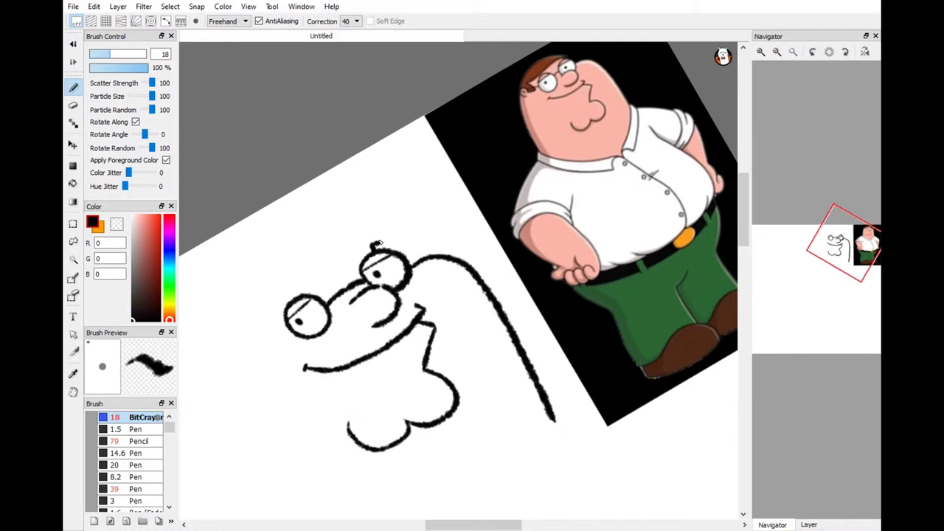
Step: Rotate the canvas to draw the hair outline, hairline and start of the ear, and reset the canvas rotation
{"action": "mouse_move", "coordinate": [380, 239]}
{"action": "left_mouse_down"}
{"action": "mouse_move", "coordinate": [277, 272]}
{"action": "mouse_move", "coordinate": [236, 367]}
{"action": "left_mouse_up"}
{"action": "mouse_move", "coordinate": [371, 248]}
{"action": "left_mouse_down"}
{"action": "mouse_move", "coordinate": [258, 325]}
{"action": "mouse_move", "coordinate": [268, 366]}
{"action": "mouse_move", "coordinate": [236, 366]}
{"action": "left_mouse_up"}
{"action": "left_click", "coordinate": [829, 52]}
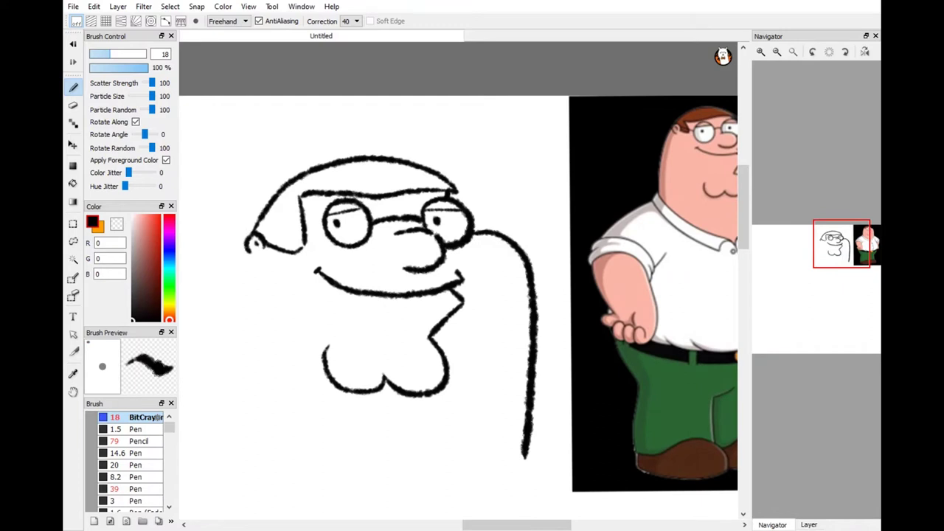
Step: Draw the left side of the head down from the ear and the V-shaped neckline below the chin
{"action": "mouse_move", "coordinate": [248, 253]}
{"action": "left_mouse_down"}
{"action": "mouse_move", "coordinate": [230, 353]}
{"action": "mouse_move", "coordinate": [236, 421]}
{"action": "left_mouse_up"}
{"action": "scroll", "coordinate": [457, 280], "scroll_direction": "down", "scroll_amount": 2}
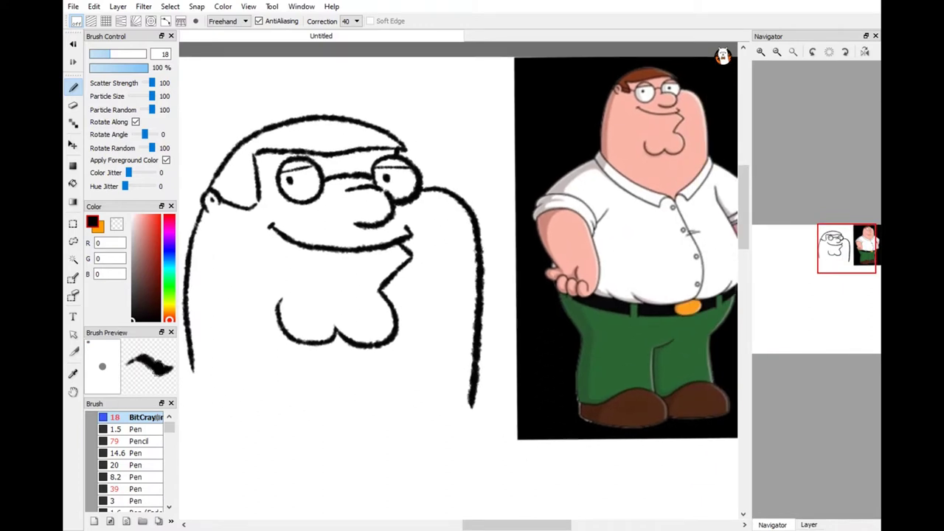
{"action": "scroll", "coordinate": [377, 104], "scroll_direction": "down", "scroll_amount": 2}
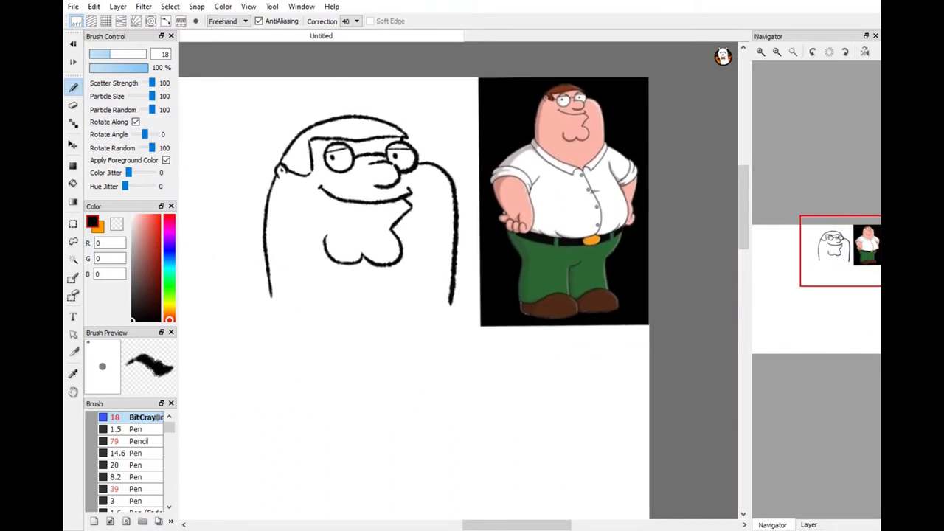
{"action": "left_click_drag", "start_coordinate": [268, 297], "coordinate": [398, 356]}
{"action": "key", "text": "ctrl+z"}
{"action": "mouse_move", "coordinate": [268, 296]}
{"action": "left_mouse_down"}
{"action": "mouse_move", "coordinate": [367, 344]}
{"action": "mouse_move", "coordinate": [444, 299]}
{"action": "mouse_move", "coordinate": [418, 320]}
{"action": "left_mouse_up"}
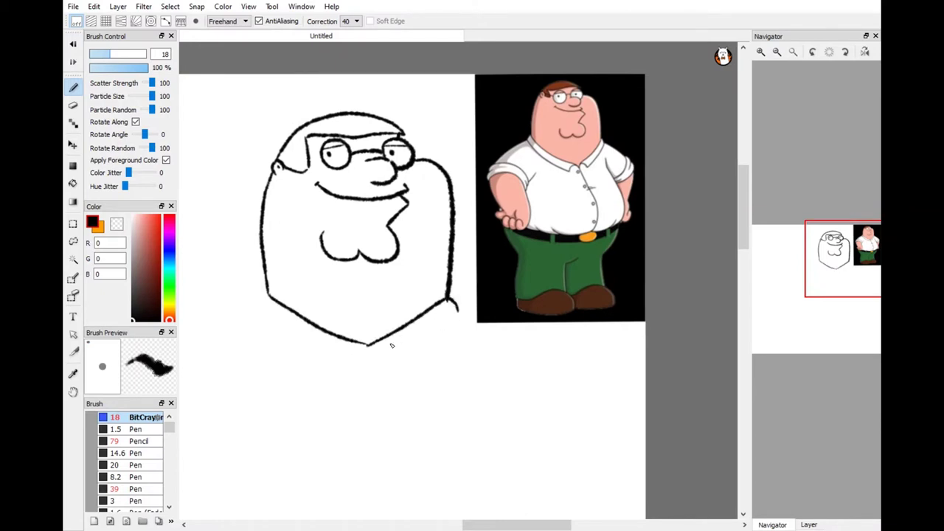
Step: Draw the two shirt collar flaps along both sides of the V-shaped neckline
{"action": "mouse_move", "coordinate": [368, 345]}
{"action": "left_mouse_down"}
{"action": "mouse_move", "coordinate": [396, 358]}
{"action": "mouse_move", "coordinate": [457, 315]}
{"action": "left_mouse_up"}
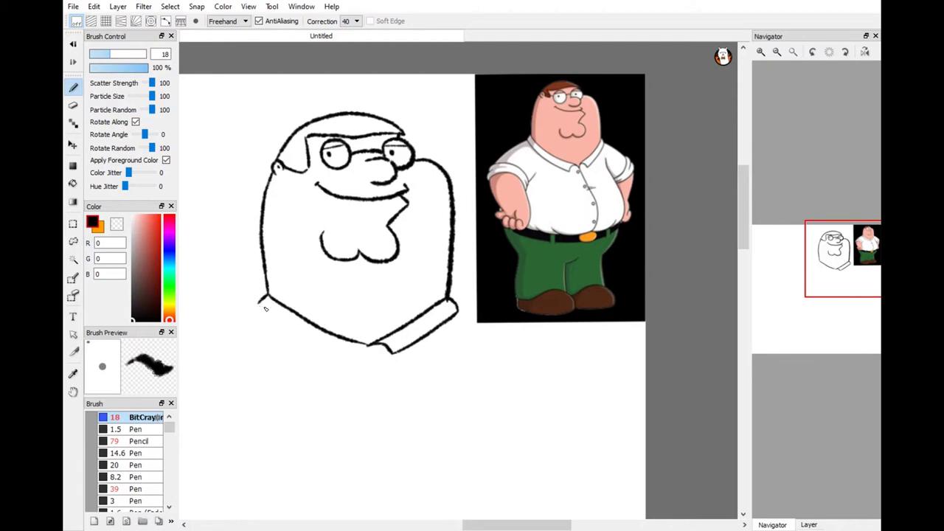
{"action": "left_click_drag", "start_coordinate": [259, 305], "coordinate": [339, 366]}
{"action": "key", "text": "ctrl+z"}
{"action": "scroll", "coordinate": [259, 304], "scroll_direction": "up", "scroll_amount": 3}
{"action": "mouse_move", "coordinate": [232, 238]}
{"action": "left_mouse_down"}
{"action": "mouse_move", "coordinate": [306, 309]}
{"action": "mouse_move", "coordinate": [377, 341]}
{"action": "left_mouse_up"}
{"action": "scroll", "coordinate": [376, 341], "scroll_direction": "down", "scroll_amount": 4}
{"action": "scroll", "coordinate": [293, 287], "scroll_direction": "down", "scroll_amount": 2}
{"action": "scroll", "coordinate": [293, 286], "scroll_direction": "up", "scroll_amount": 2}
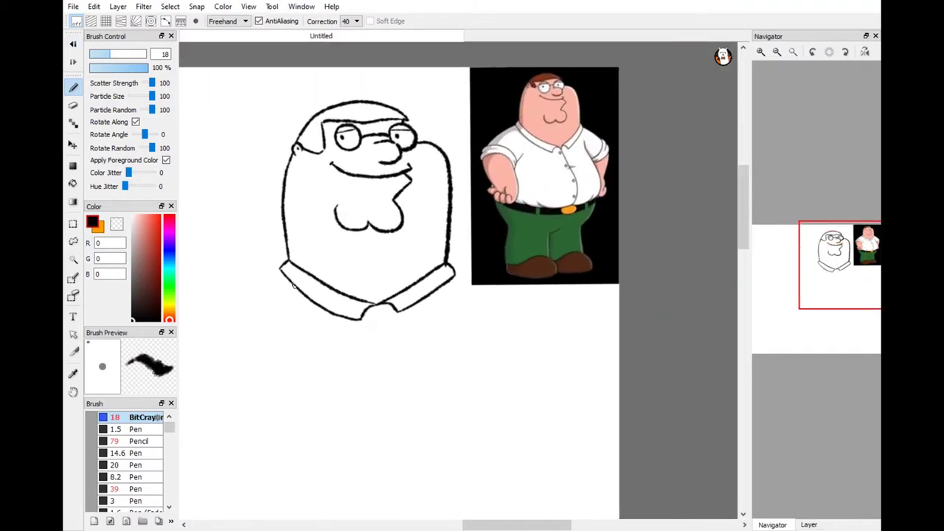
{"action": "mouse_move", "coordinate": [283, 274]}
{"action": "left_mouse_down"}
{"action": "mouse_move", "coordinate": [242, 328]}
{"action": "mouse_move", "coordinate": [223, 388]}
{"action": "left_mouse_up"}
{"action": "key", "text": "ctrl+z"}
{"action": "left_click_drag", "start_coordinate": [282, 273], "coordinate": [207, 376]}
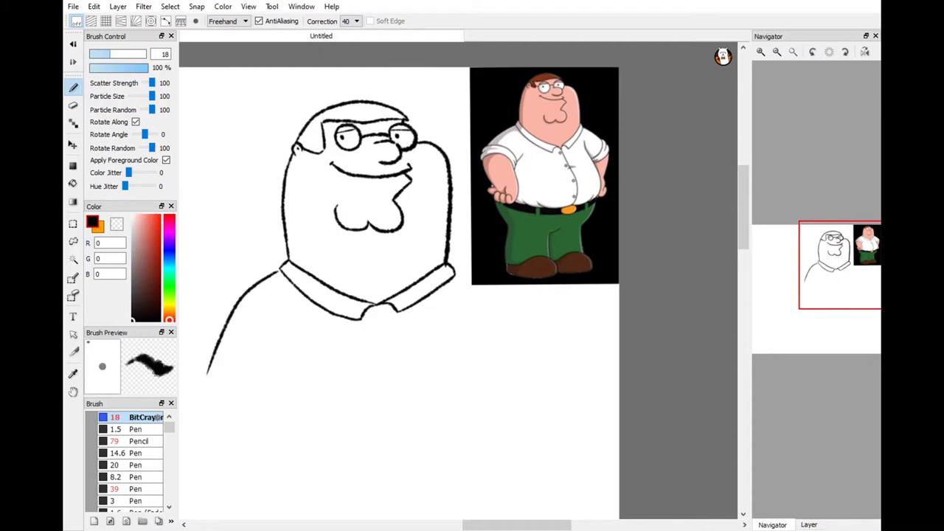
{"action": "key", "text": "ctrl+z"}
Step: Draw the shirt's front opening down from the collar, the right side of the belly and the bottom hem
{"action": "mouse_move", "coordinate": [378, 309]}
{"action": "left_mouse_down"}
{"action": "mouse_move", "coordinate": [433, 414]}
{"action": "mouse_move", "coordinate": [436, 488]}
{"action": "left_mouse_up"}
{"action": "scroll", "coordinate": [435, 489], "scroll_direction": "down", "scroll_amount": 2}
{"action": "scroll", "coordinate": [473, 211], "scroll_direction": "up", "scroll_amount": 1}
{"action": "mouse_move", "coordinate": [448, 236]}
{"action": "left_mouse_down"}
{"action": "mouse_move", "coordinate": [496, 338]}
{"action": "mouse_move", "coordinate": [471, 405]}
{"action": "left_mouse_up"}
{"action": "key", "text": "ctrl+z"}
{"action": "mouse_move", "coordinate": [500, 342]}
{"action": "left_mouse_down"}
{"action": "mouse_move", "coordinate": [492, 373]}
{"action": "mouse_move", "coordinate": [418, 379]}
{"action": "mouse_move", "coordinate": [470, 367]}
{"action": "left_mouse_up"}
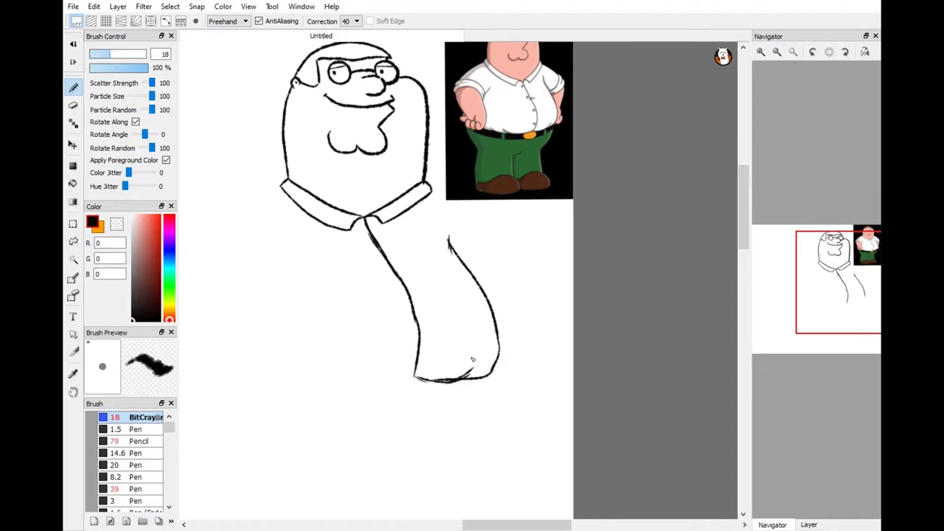
Step: Shift the drawing left and draw the rolled sleeve cuff beside the right side of the belly
{"action": "left_click_drag", "start_coordinate": [369, 221], "coordinate": [288, 235]}
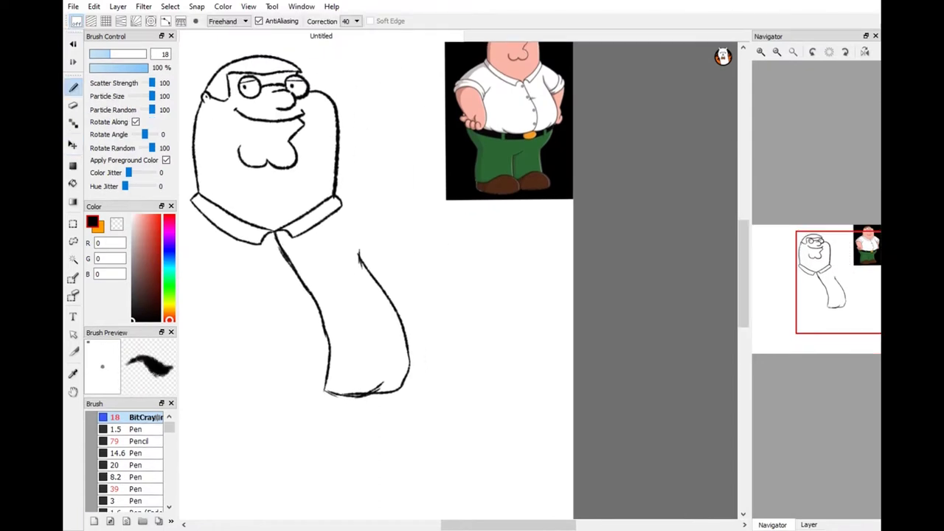
{"action": "scroll", "coordinate": [395, 281], "scroll_direction": "down", "scroll_amount": 1}
{"action": "mouse_move", "coordinate": [442, 318]}
{"action": "left_mouse_down"}
{"action": "mouse_move", "coordinate": [466, 283]}
{"action": "mouse_move", "coordinate": [473, 301]}
{"action": "mouse_move", "coordinate": [478, 293]}
{"action": "mouse_move", "coordinate": [475, 312]}
{"action": "mouse_move", "coordinate": [456, 326]}
{"action": "left_mouse_up"}
{"action": "scroll", "coordinate": [435, 318], "scroll_direction": "up", "scroll_amount": 3}
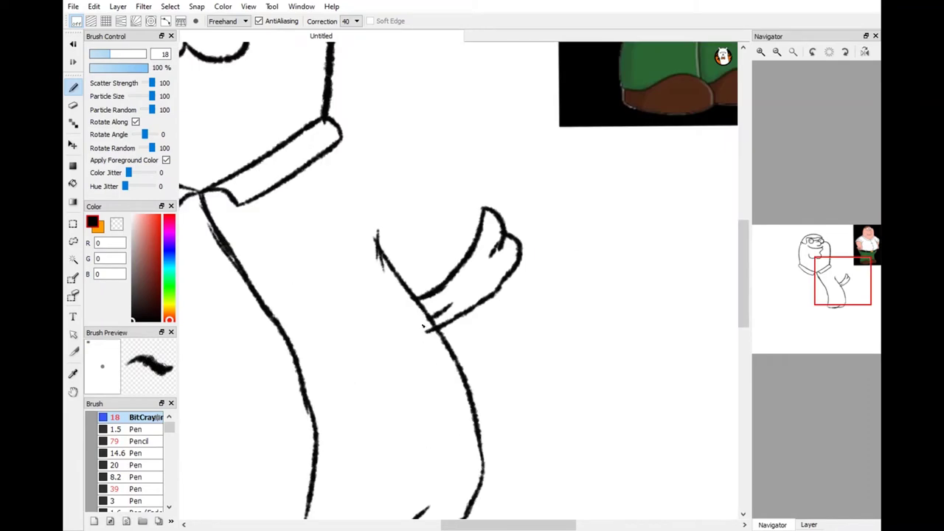
Step: Rotate the canvas and draw the right shoulder line from the collar to the sleeve cuff
{"action": "scroll", "coordinate": [436, 317], "scroll_direction": "down", "scroll_amount": 3}
{"action": "scroll", "coordinate": [435, 317], "scroll_direction": "up", "scroll_amount": 2}
{"action": "left_click_drag", "start_coordinate": [801, 68], "coordinate": [768, 68]}
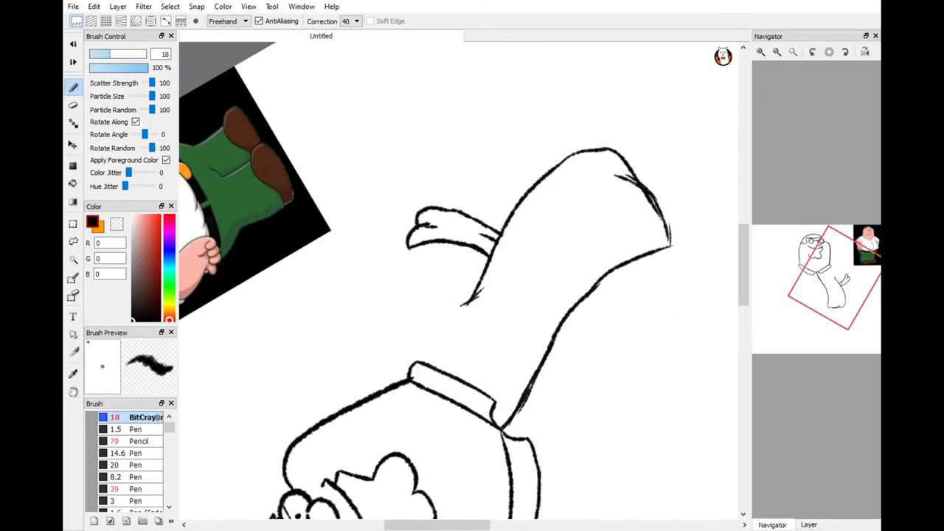
{"action": "left_click_drag", "start_coordinate": [439, 230], "coordinate": [379, 323]}
{"action": "scroll", "coordinate": [435, 317], "scroll_direction": "up", "scroll_amount": 1}
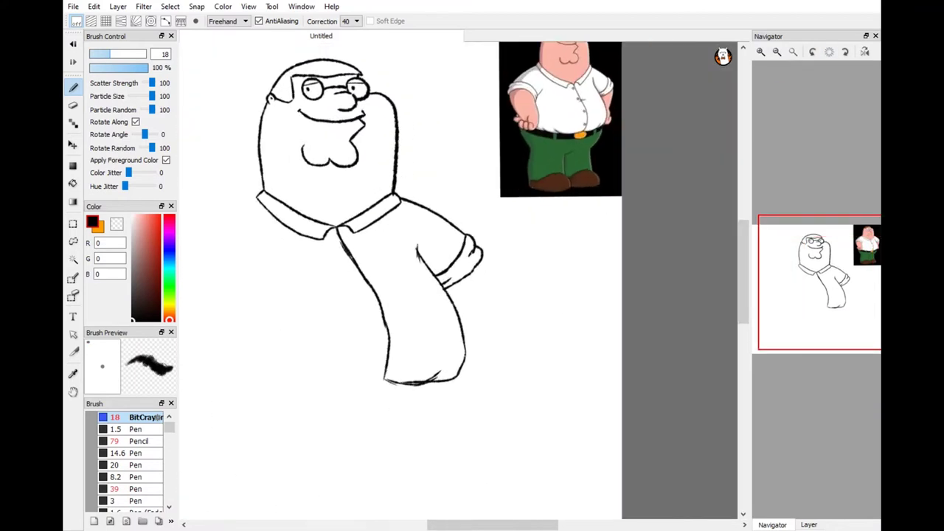
Step: Draw the right forearm and the partly hidden hand below the sleeve cuff
{"action": "mouse_move", "coordinate": [451, 259]}
{"action": "left_mouse_down"}
{"action": "mouse_move", "coordinate": [441, 323]}
{"action": "mouse_move", "coordinate": [450, 360]}
{"action": "mouse_move", "coordinate": [427, 384]}
{"action": "left_mouse_up"}
{"action": "key", "text": "ctrl+z"}
{"action": "key", "text": "ctrl+z"}
Step: Draw four small round buttons and short crease marks along the shirt's front opening
{"action": "scroll", "coordinate": [512, 285], "scroll_direction": "down", "scroll_amount": 2}
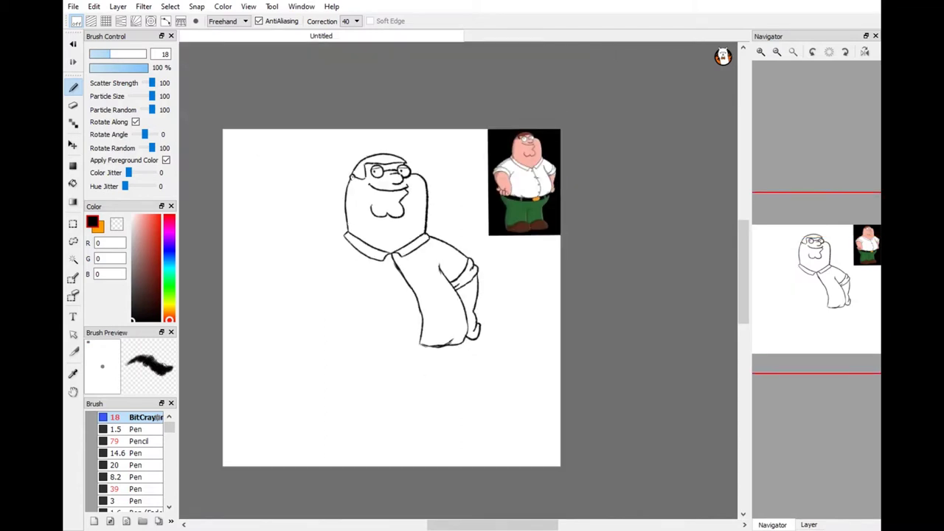
{"action": "scroll", "coordinate": [383, 219], "scroll_direction": "up", "scroll_amount": 2}
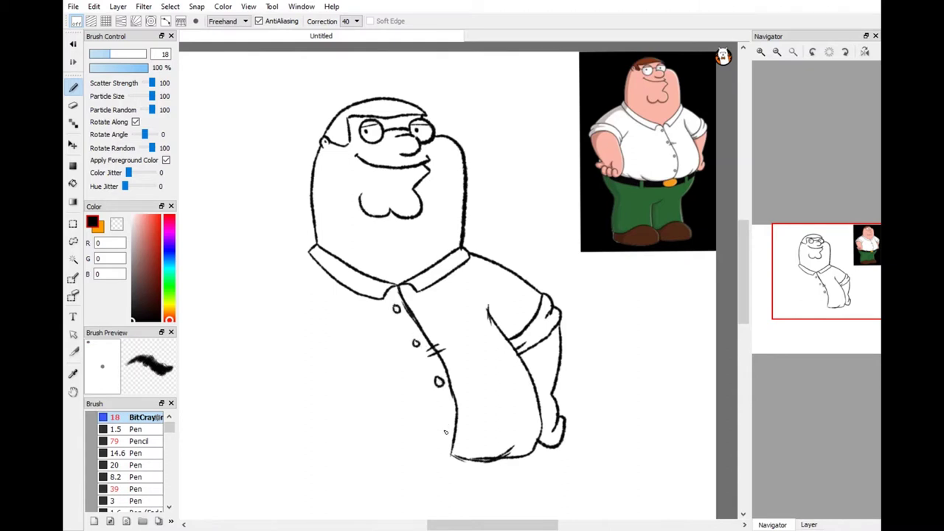
{"action": "key", "text": "ctrl+alt+Right"}
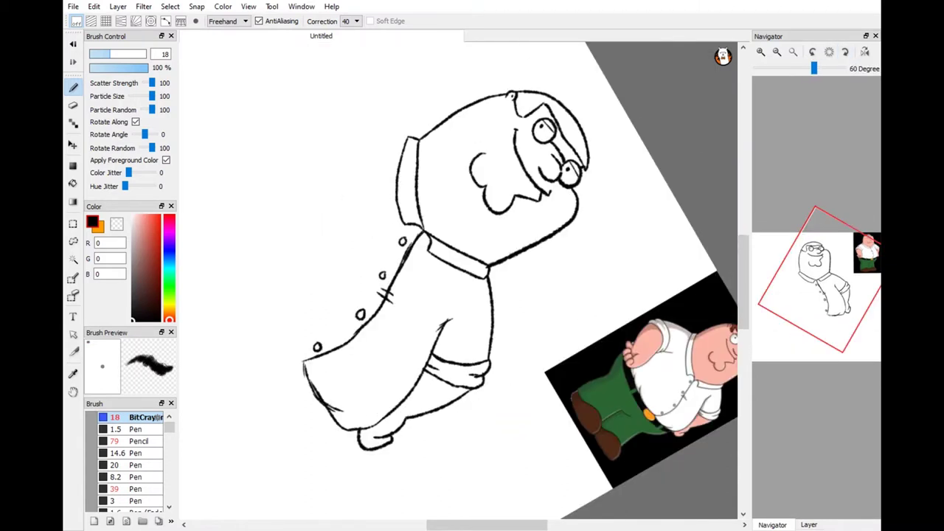
Step: Draw the left shoulder line and the open edge of the left sleeve
{"action": "key", "text": "ctrl+z"}
{"action": "key", "text": "ctrl+alt+Left"}
{"action": "mouse_move", "coordinate": [316, 235]}
{"action": "left_mouse_down"}
{"action": "mouse_move", "coordinate": [295, 334]}
{"action": "mouse_move", "coordinate": [314, 368]}
{"action": "mouse_move", "coordinate": [330, 340]}
{"action": "left_mouse_up"}
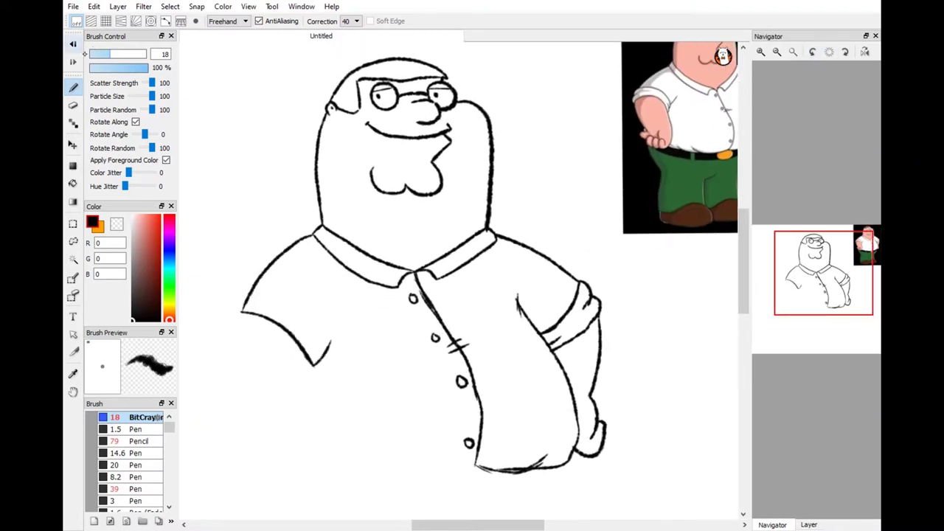
{"action": "key", "text": "ctrl+z"}
{"action": "key", "text": "ctrl+y"}
Step: Lasso the left shoulder and sleeve lines, transform them to reposition the sleeve, and return to the brush
{"action": "left_click", "coordinate": [73, 241]}
{"action": "mouse_move", "coordinate": [317, 251]}
{"action": "left_mouse_down"}
{"action": "mouse_move", "coordinate": [282, 228]}
{"action": "mouse_move", "coordinate": [325, 238]}
{"action": "left_mouse_up"}
{"action": "key", "text": "ctrl+t"}
{"action": "mouse_move", "coordinate": [324, 291]}
{"action": "left_mouse_down"}
{"action": "mouse_move", "coordinate": [312, 295]}
{"action": "mouse_move", "coordinate": [328, 287]}
{"action": "left_mouse_up"}
{"action": "key", "text": "Return"}
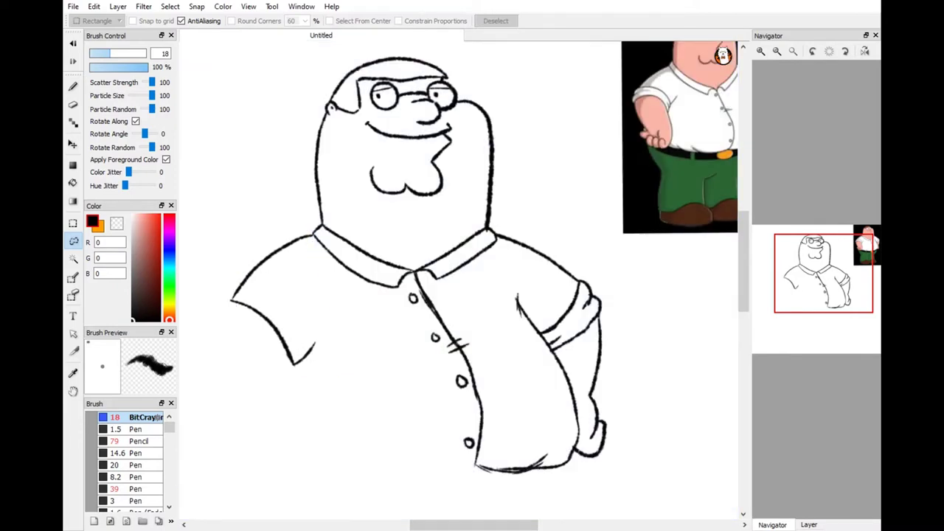
{"action": "key", "text": "b"}
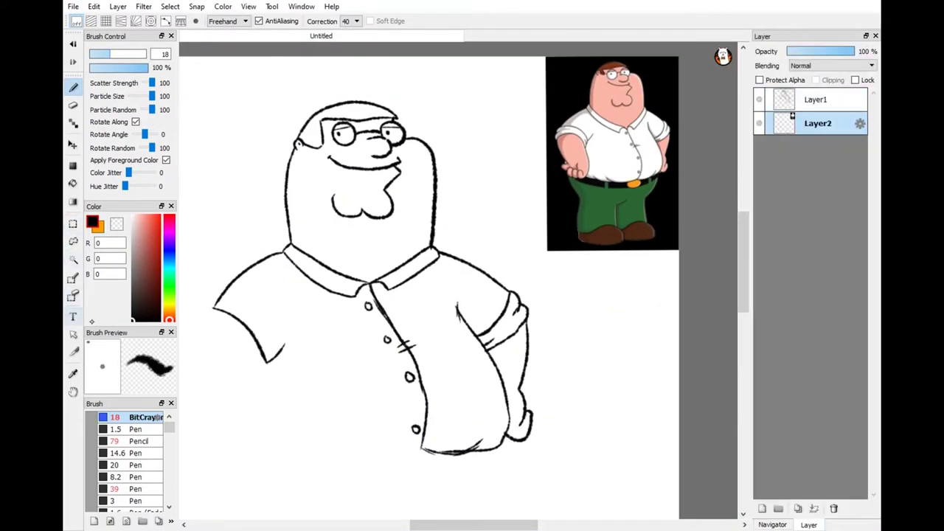
Step: Move the reference image on Layer2 closer to the drawn head, and make Layer1 active again
{"action": "left_click_drag", "start_coordinate": [612, 153], "coordinate": [516, 189]}
{"action": "left_click", "coordinate": [815, 99]}
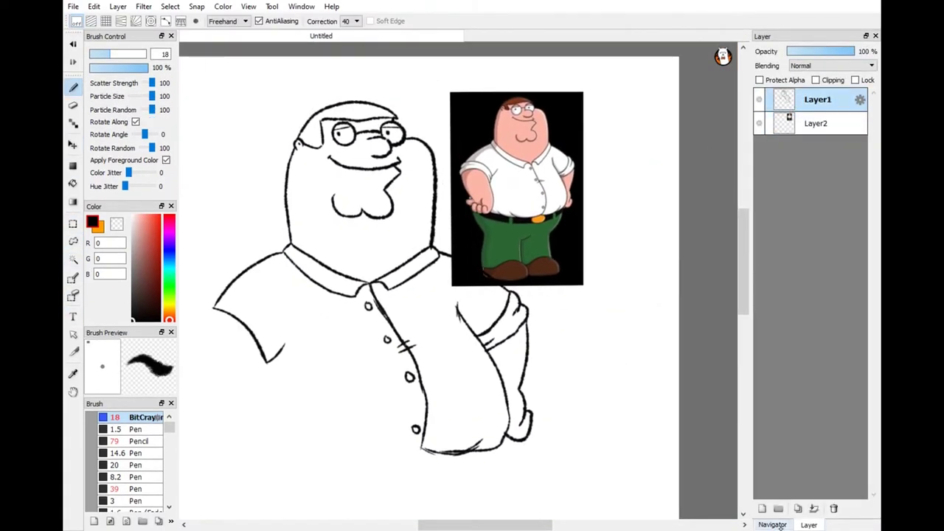
{"action": "left_click", "coordinate": [772, 525]}
Step: Draw the rolled cuff with its fold lines along the left sleeve's edge
{"action": "scroll", "coordinate": [458, 281], "scroll_direction": "up", "scroll_amount": 2}
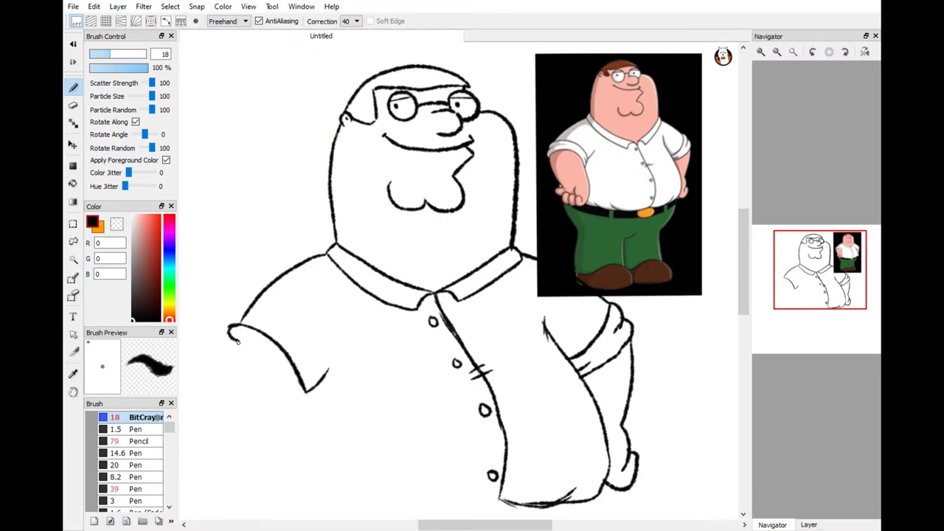
{"action": "key", "text": "ctrl+z"}
{"action": "mouse_move", "coordinate": [295, 408]}
{"action": "left_mouse_down"}
{"action": "mouse_move", "coordinate": [269, 361]}
{"action": "mouse_move", "coordinate": [254, 374]}
{"action": "mouse_move", "coordinate": [226, 346]}
{"action": "mouse_move", "coordinate": [281, 379]}
{"action": "left_mouse_up"}
{"action": "left_click_drag", "start_coordinate": [219, 344], "coordinate": [248, 333]}
{"action": "scroll", "coordinate": [361, 231], "scroll_direction": "down", "scroll_amount": 3}
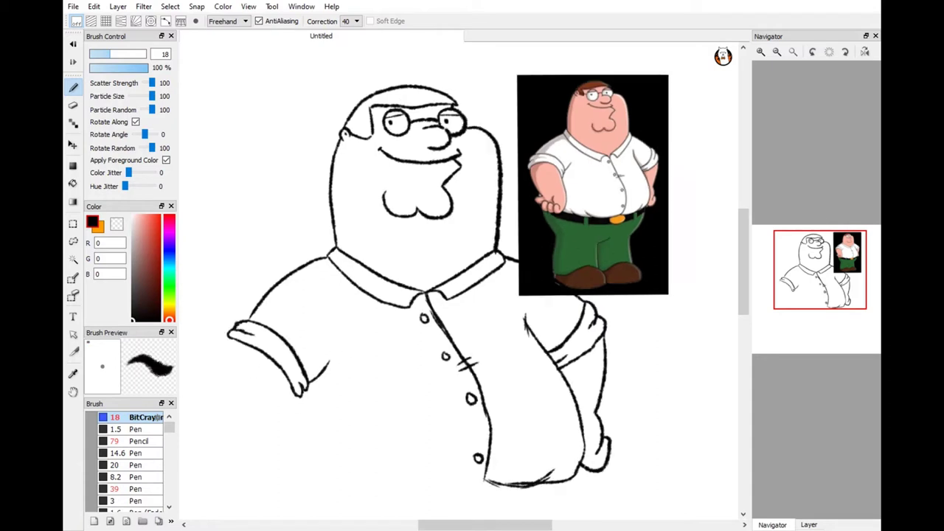
{"action": "scroll", "coordinate": [335, 405], "scroll_direction": "up", "scroll_amount": 1}
{"action": "left_click_drag", "start_coordinate": [268, 297], "coordinate": [273, 377]}
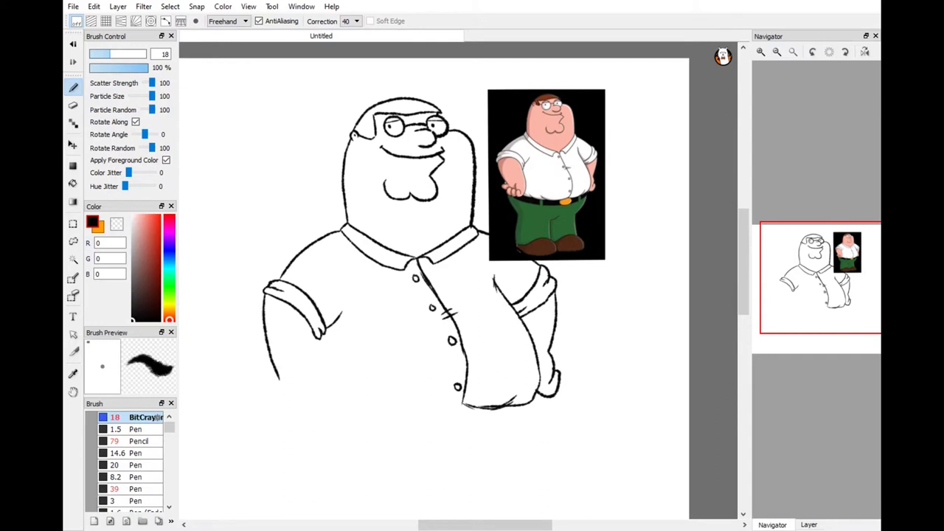
{"action": "key", "text": "ctrl+z"}
{"action": "mouse_move", "coordinate": [267, 304]}
{"action": "left_mouse_down"}
{"action": "mouse_move", "coordinate": [273, 358]}
{"action": "mouse_move", "coordinate": [295, 403]}
{"action": "left_mouse_up"}
{"action": "key", "text": "ctrl+z"}
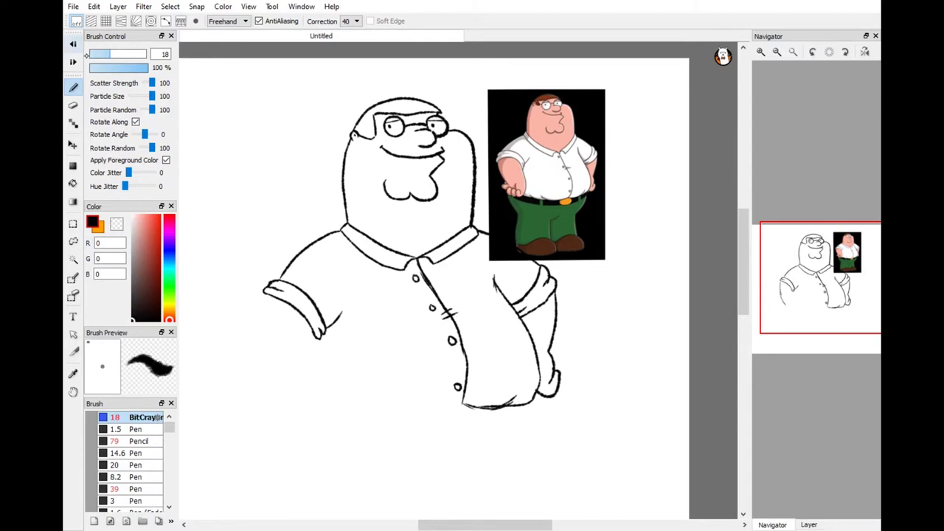
{"action": "mouse_move", "coordinate": [308, 326]}
{"action": "left_mouse_down"}
{"action": "mouse_move", "coordinate": [328, 373]}
{"action": "mouse_move", "coordinate": [320, 428]}
{"action": "left_mouse_up"}
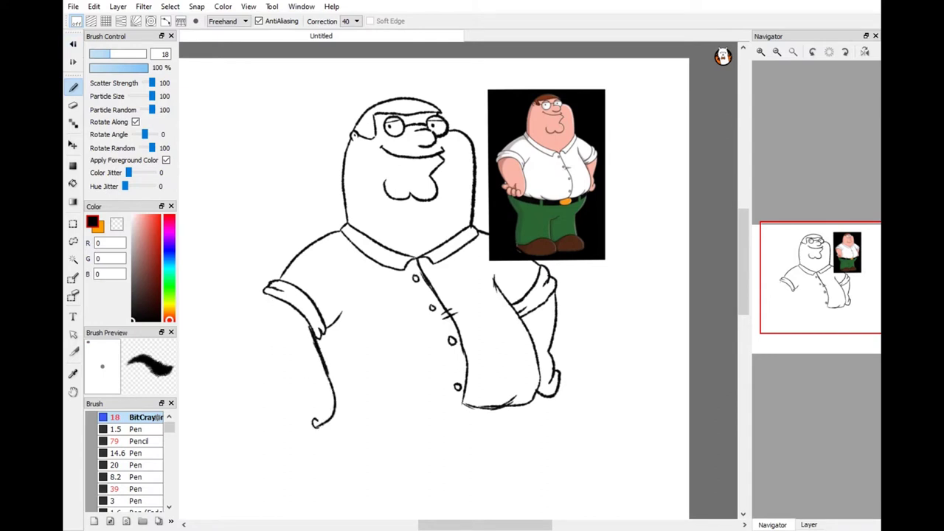
{"action": "key", "text": "ctrl+z"}
{"action": "key", "text": "ctrl+z"}
{"action": "key", "text": "ctrl+z"}
Step: Move the reference image on Layer2 down over the shirt front, and make Layer1 active again
{"action": "left_click_drag", "start_coordinate": [683, 214], "coordinate": [635, 265]}
{"action": "left_click_drag", "start_coordinate": [624, 130], "coordinate": [425, 358]}
{"action": "key", "text": "b"}
{"action": "scroll", "coordinate": [424, 359], "scroll_direction": "up", "scroll_amount": 2}
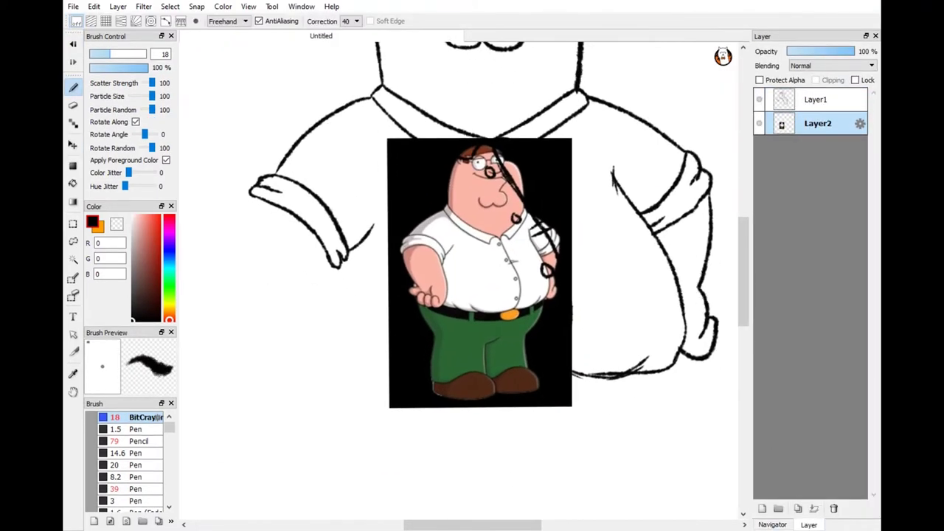
{"action": "left_click", "coordinate": [817, 99]}
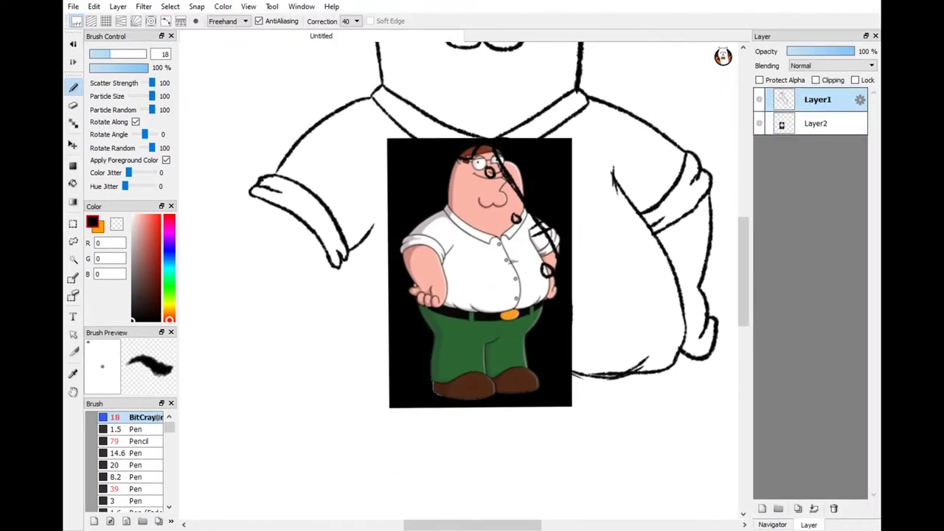
Step: Draw the left forearm's inner line down from the cuff, with three rounded fingers at its end
{"action": "mouse_move", "coordinate": [326, 253]}
{"action": "left_mouse_down"}
{"action": "mouse_move", "coordinate": [351, 318]}
{"action": "mouse_move", "coordinate": [358, 374]}
{"action": "mouse_move", "coordinate": [350, 401]}
{"action": "mouse_move", "coordinate": [324, 382]}
{"action": "mouse_move", "coordinate": [338, 405]}
{"action": "mouse_move", "coordinate": [328, 373]}
{"action": "mouse_move", "coordinate": [295, 369]}
{"action": "left_mouse_up"}
{"action": "key", "text": "ctrl+z"}
{"action": "mouse_move", "coordinate": [334, 407]}
{"action": "left_mouse_down"}
{"action": "mouse_move", "coordinate": [284, 396]}
{"action": "mouse_move", "coordinate": [302, 371]}
{"action": "mouse_move", "coordinate": [331, 412]}
{"action": "mouse_move", "coordinate": [315, 374]}
{"action": "mouse_move", "coordinate": [351, 383]}
{"action": "left_mouse_up"}
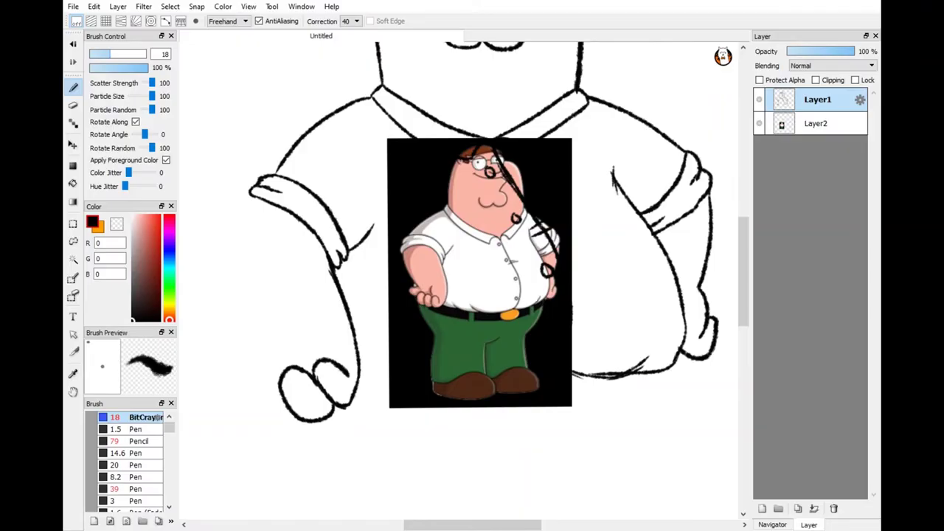
{"action": "scroll", "coordinate": [479, 273], "scroll_direction": "up", "scroll_amount": 2}
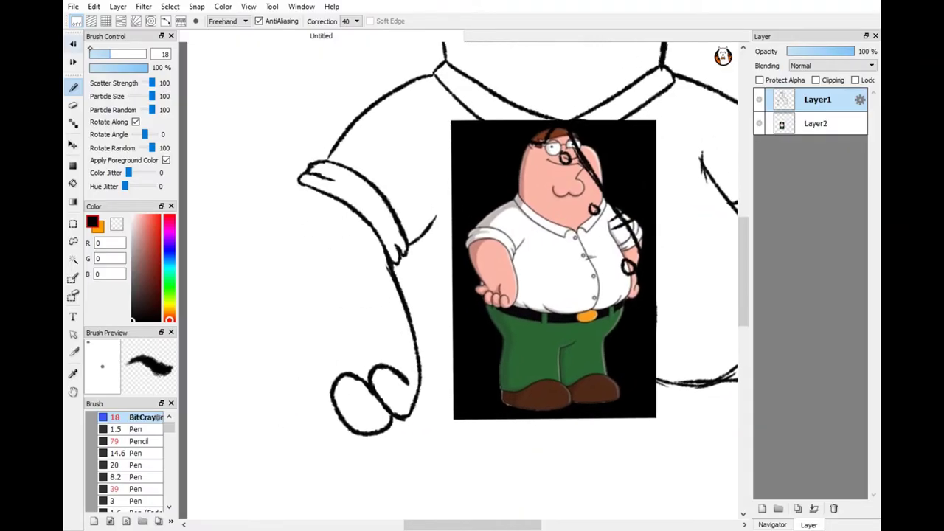
{"action": "left_click_drag", "start_coordinate": [310, 373], "coordinate": [356, 443]}
{"action": "left_click", "coordinate": [73, 44]}
{"action": "mouse_move", "coordinate": [332, 371]}
{"action": "left_mouse_down"}
{"action": "mouse_move", "coordinate": [312, 376]}
{"action": "mouse_move", "coordinate": [306, 439]}
{"action": "mouse_move", "coordinate": [355, 422]}
{"action": "left_mouse_up"}
{"action": "key", "text": "ctrl+z"}
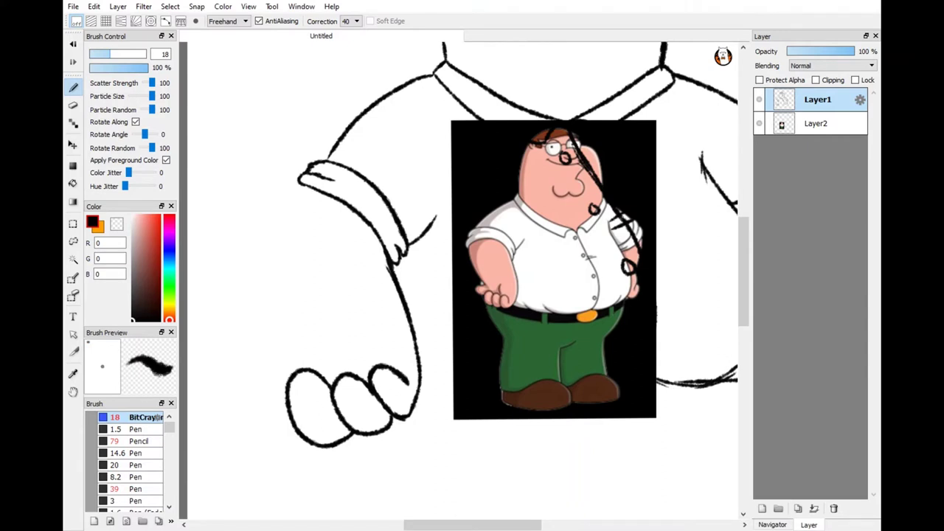
Step: Lasso the outermost finger of the left hand, transform it to make it slightly smaller, and return to the brush
{"action": "key", "text": "l"}
{"action": "mouse_move", "coordinate": [308, 354]}
{"action": "left_mouse_down"}
{"action": "mouse_move", "coordinate": [347, 473]}
{"action": "mouse_move", "coordinate": [322, 396]}
{"action": "left_mouse_up"}
{"action": "key", "text": "ctrl+t"}
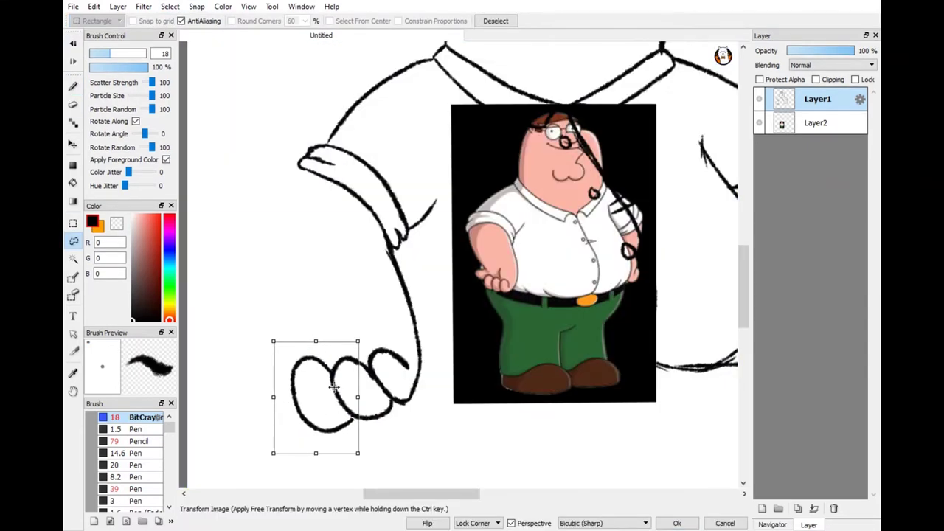
{"action": "left_click_drag", "start_coordinate": [318, 339], "coordinate": [318, 347]}
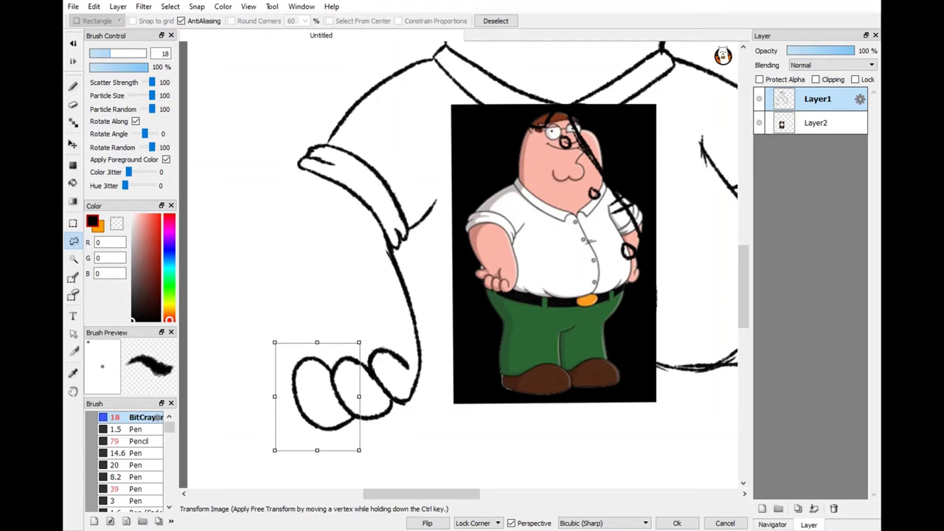
{"action": "left_click", "coordinate": [677, 523]}
{"action": "key", "text": "ctrl+d"}
{"action": "key", "text": "b"}
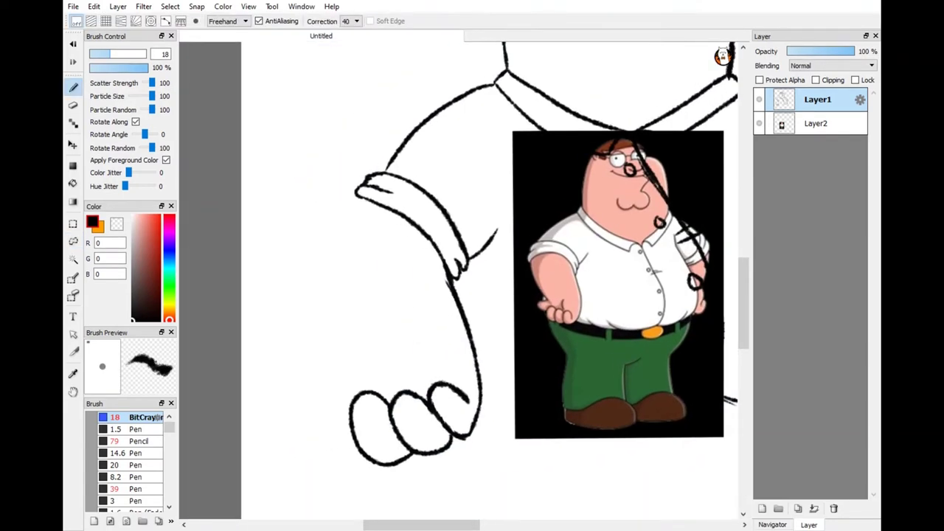
Step: Draw a short curved palm crease above the fingers, and undo the trial thumb strokes
{"action": "mouse_move", "coordinate": [421, 326]}
{"action": "left_mouse_down"}
{"action": "mouse_move", "coordinate": [417, 379]}
{"action": "mouse_move", "coordinate": [407, 359]}
{"action": "left_mouse_up"}
{"action": "key", "text": "ctrl+z"}
{"action": "mouse_move", "coordinate": [353, 401]}
{"action": "left_mouse_down"}
{"action": "mouse_move", "coordinate": [310, 379]}
{"action": "mouse_move", "coordinate": [352, 338]}
{"action": "left_mouse_up"}
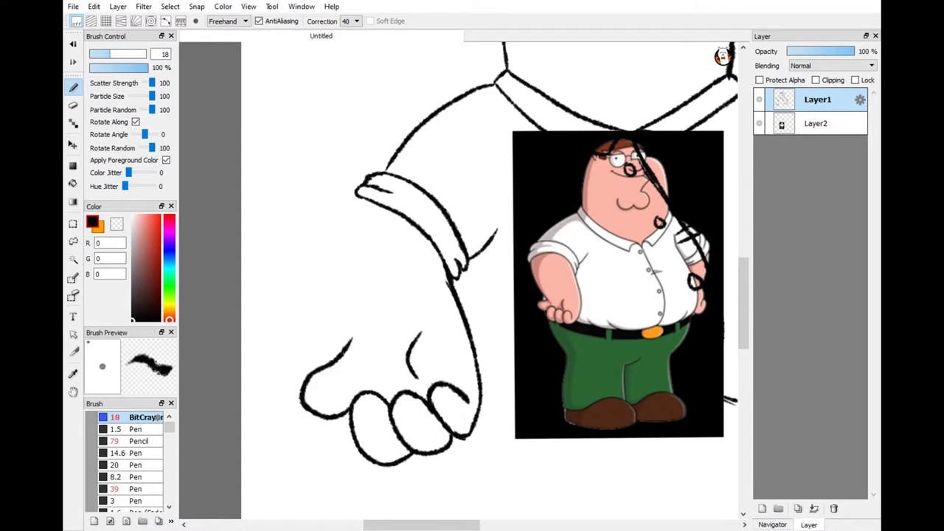
{"action": "left_click_drag", "start_coordinate": [321, 373], "coordinate": [368, 355]}
{"action": "key", "text": "ctrl+z"}
{"action": "key", "text": "ctrl+z"}
{"action": "scroll", "coordinate": [316, 430], "scroll_direction": "up", "scroll_amount": 1}
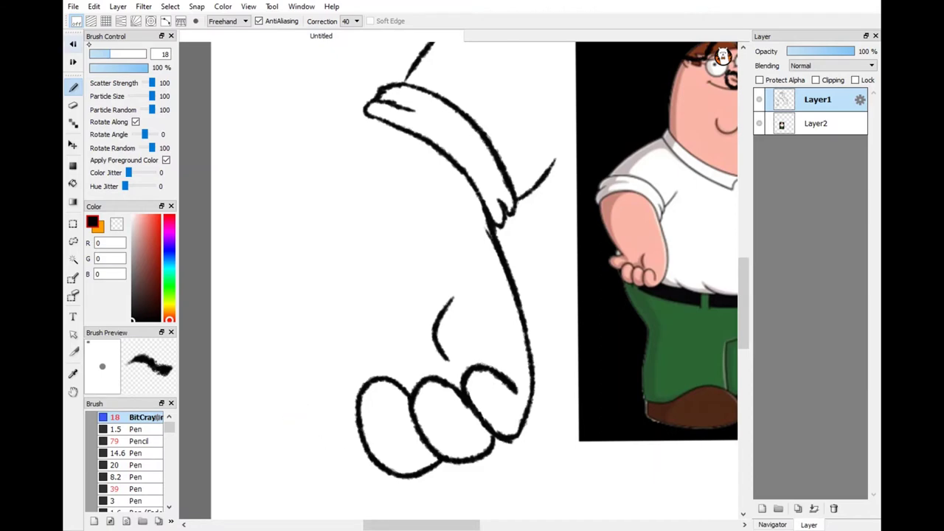
Step: Lasso the left hand, transform it to shrink, rotate and move it up the forearm, and return to the brush
{"action": "scroll", "coordinate": [360, 427], "scroll_direction": "down", "scroll_amount": 3}
{"action": "scroll", "coordinate": [360, 427], "scroll_direction": "up", "scroll_amount": 1}
{"action": "key", "text": "l"}
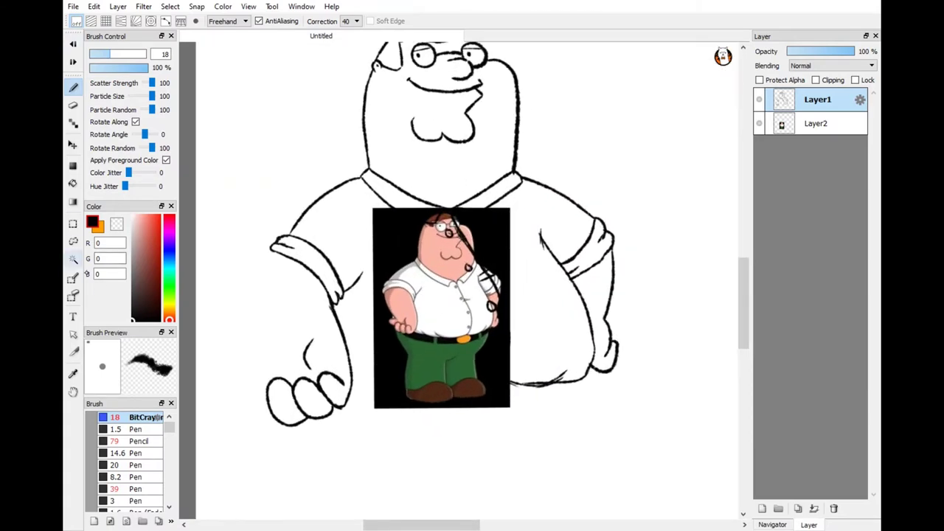
{"action": "mouse_move", "coordinate": [322, 351]}
{"action": "left_mouse_down"}
{"action": "mouse_move", "coordinate": [318, 367]}
{"action": "mouse_move", "coordinate": [359, 367]}
{"action": "mouse_move", "coordinate": [362, 443]}
{"action": "left_mouse_up"}
{"action": "key", "text": "v"}
{"action": "key", "text": "l"}
{"action": "key", "text": "ctrl+d"}
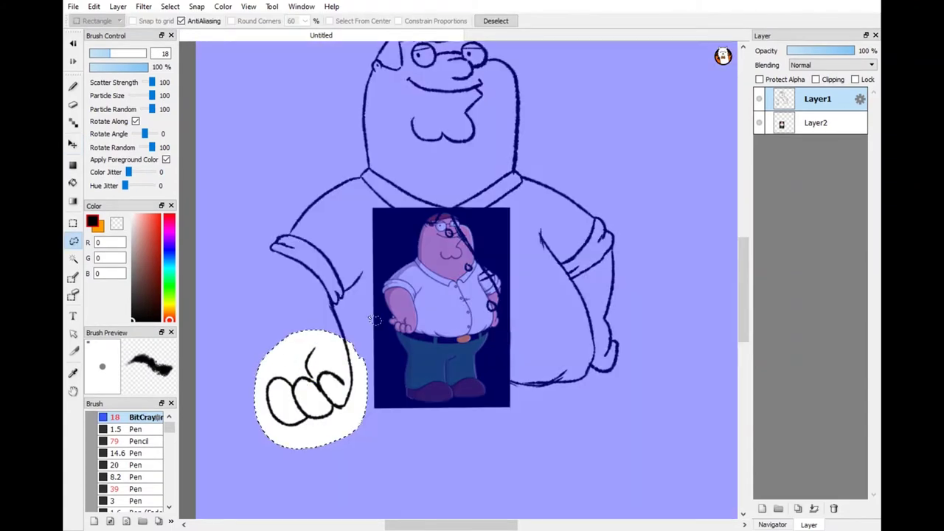
{"action": "key", "text": "ctrl+t"}
{"action": "left_click_drag", "start_coordinate": [263, 442], "coordinate": [347, 362]}
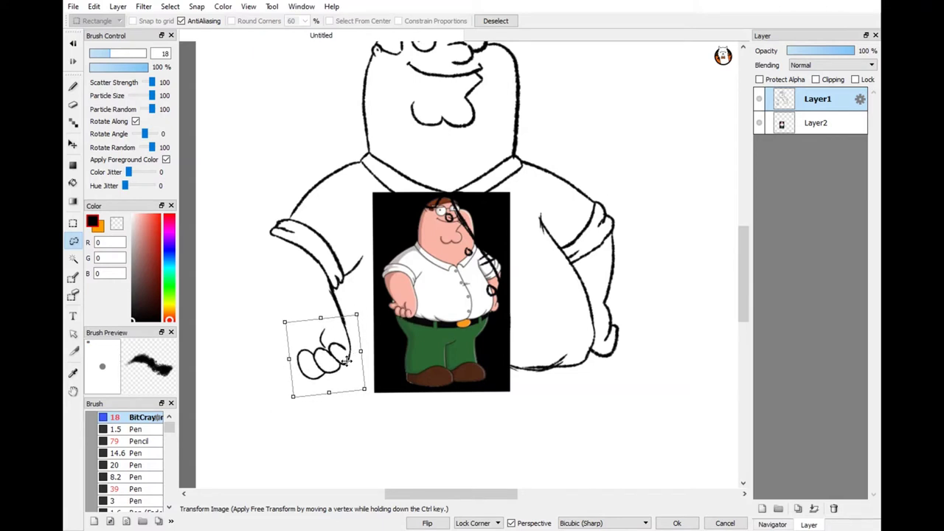
{"action": "left_click", "coordinate": [677, 523]}
{"action": "scroll", "coordinate": [317, 391], "scroll_direction": "up", "scroll_amount": 2}
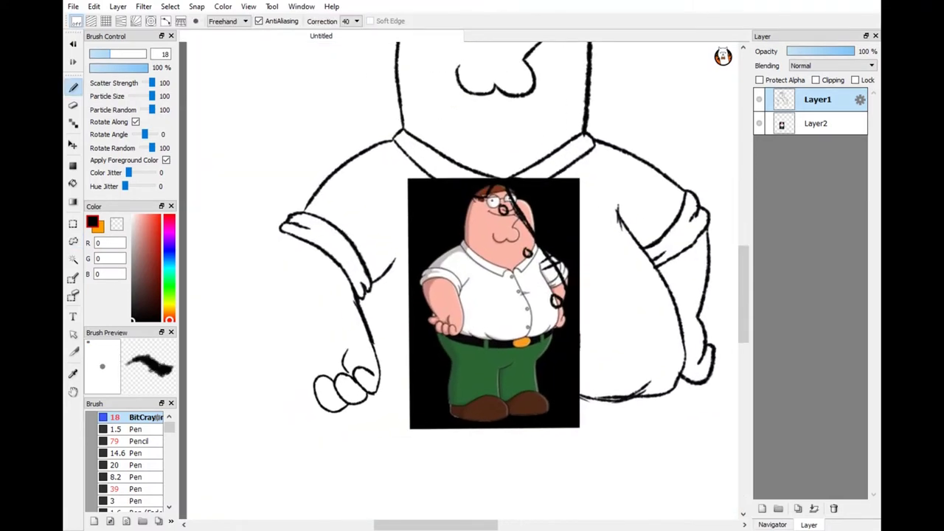
{"action": "left_click_drag", "start_coordinate": [283, 230], "coordinate": [292, 364]}
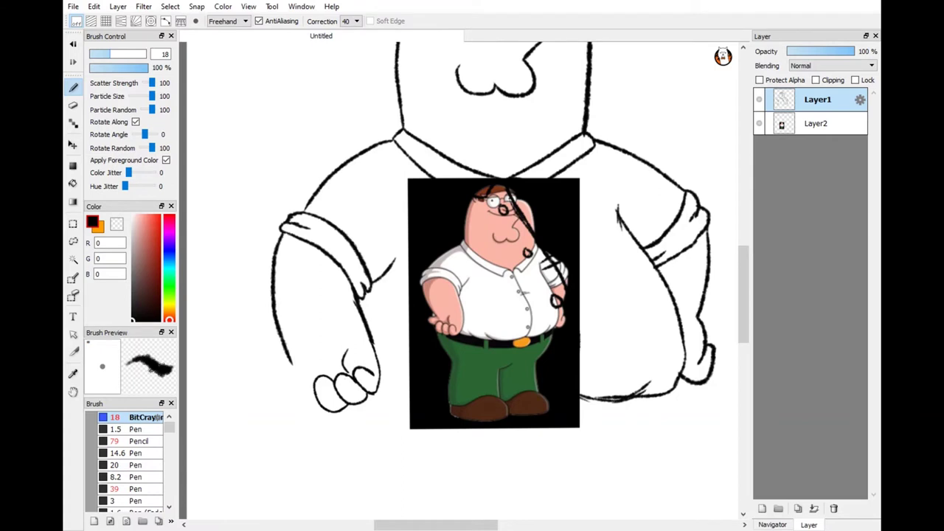
{"action": "key", "text": "ctrl+z"}
{"action": "left_click_drag", "start_coordinate": [282, 239], "coordinate": [259, 374]}
{"action": "key", "text": "ctrl+z"}
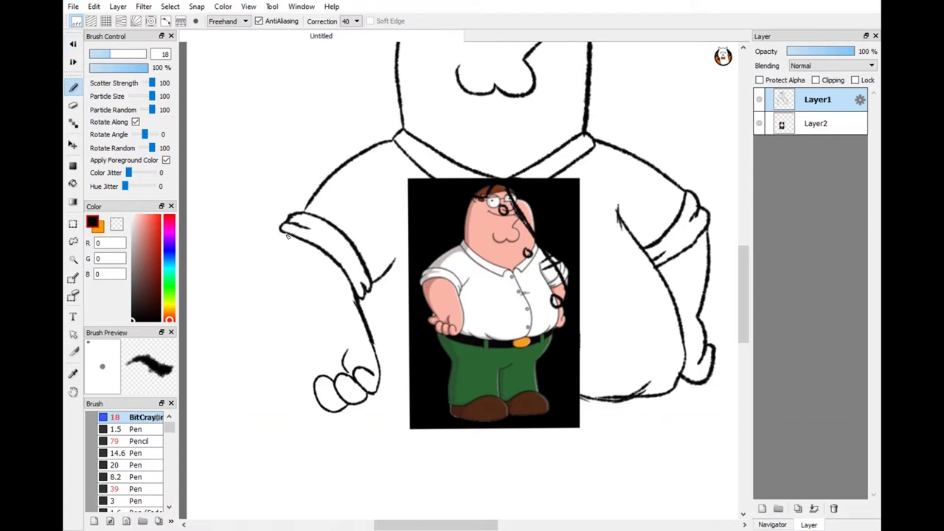
Step: Draw the left arm's outer outline from the cuff to the wrist, and the rounded thumb joining the fingers
{"action": "mouse_move", "coordinate": [281, 235]}
{"action": "left_mouse_down"}
{"action": "mouse_move", "coordinate": [274, 363]}
{"action": "mouse_move", "coordinate": [293, 370]}
{"action": "mouse_move", "coordinate": [272, 405]}
{"action": "left_mouse_up"}
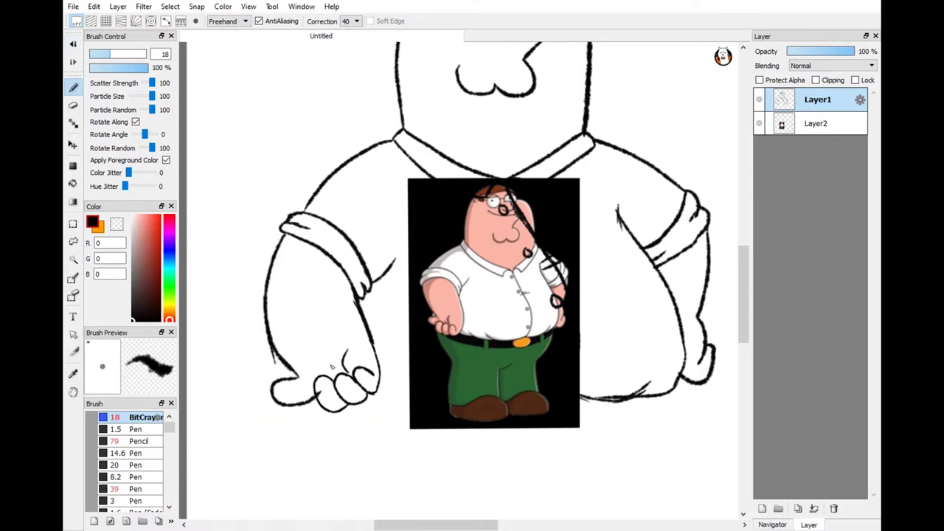
{"action": "key", "text": "ctrl+z"}
{"action": "key", "text": "ctrl+z"}
{"action": "key", "text": "ctrl+z"}
{"action": "scroll", "coordinate": [249, 439], "scroll_direction": "up", "scroll_amount": 2}
{"action": "mouse_move", "coordinate": [271, 324]}
{"action": "left_mouse_down"}
{"action": "mouse_move", "coordinate": [304, 369]}
{"action": "mouse_move", "coordinate": [271, 403]}
{"action": "left_mouse_up"}
{"action": "mouse_move", "coordinate": [326, 382]}
{"action": "left_mouse_down"}
{"action": "mouse_move", "coordinate": [316, 393]}
{"action": "mouse_move", "coordinate": [331, 397]}
{"action": "left_mouse_up"}
{"action": "scroll", "coordinate": [367, 408], "scroll_direction": "up", "scroll_amount": 2}
{"action": "key", "text": "ctrl+z"}
{"action": "key", "text": "ctrl+z"}
{"action": "left_click_drag", "start_coordinate": [270, 349], "coordinate": [236, 386]}
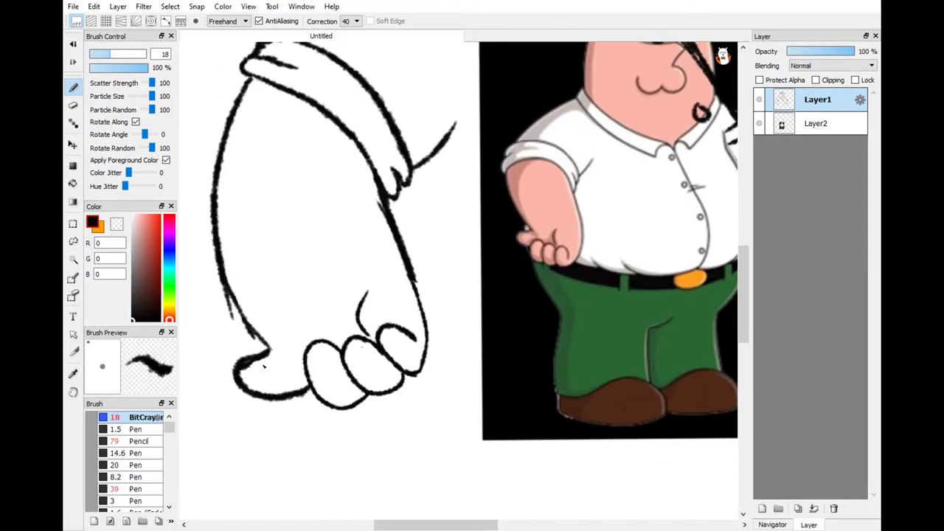
{"action": "left_click_drag", "start_coordinate": [219, 244], "coordinate": [261, 343]}
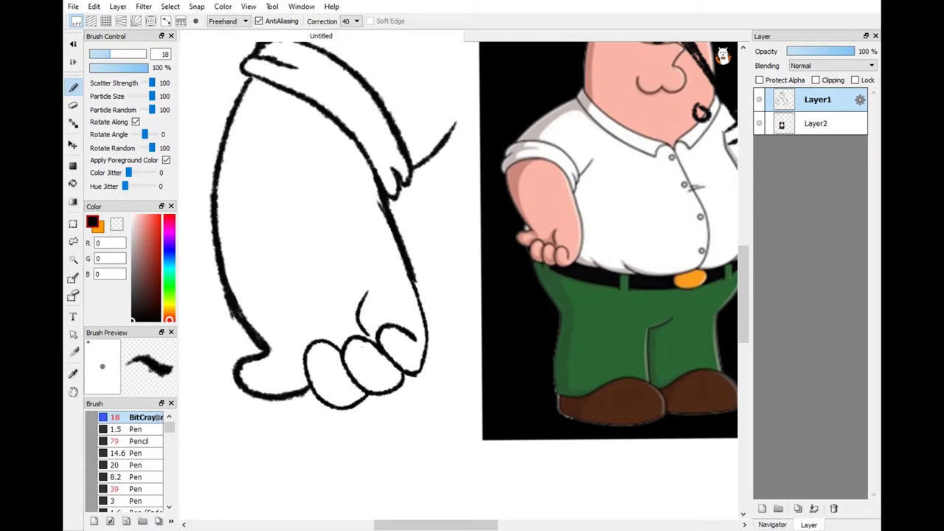
Step: Move the reference image on Layer2 off the shirt front to the blank area beside the figure, and return to the brush
{"action": "scroll", "coordinate": [273, 354], "scroll_direction": "down", "scroll_amount": 4}
{"action": "left_click", "coordinate": [816, 123]}
{"action": "key", "text": "v"}
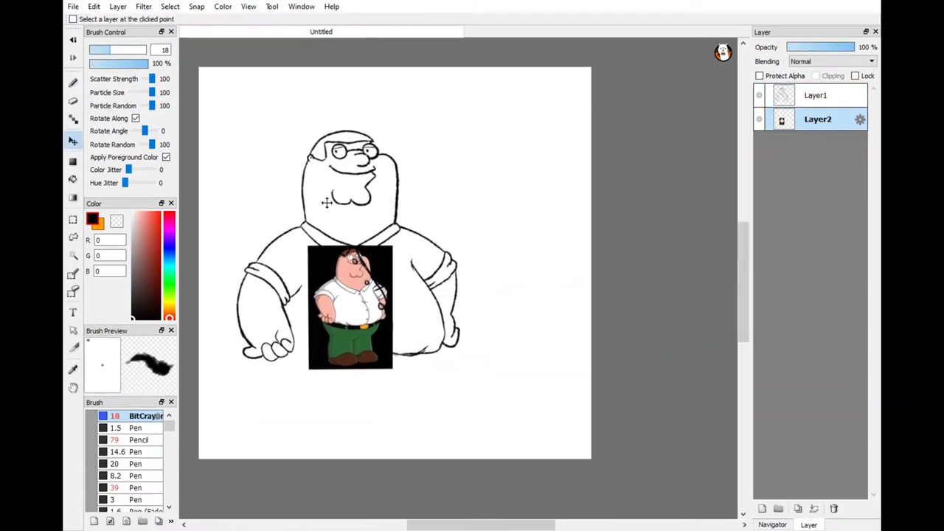
{"action": "left_click_drag", "start_coordinate": [327, 202], "coordinate": [469, 135]}
{"action": "key", "text": "b"}
{"action": "scroll", "coordinate": [328, 267], "scroll_direction": "up", "scroll_amount": 2}
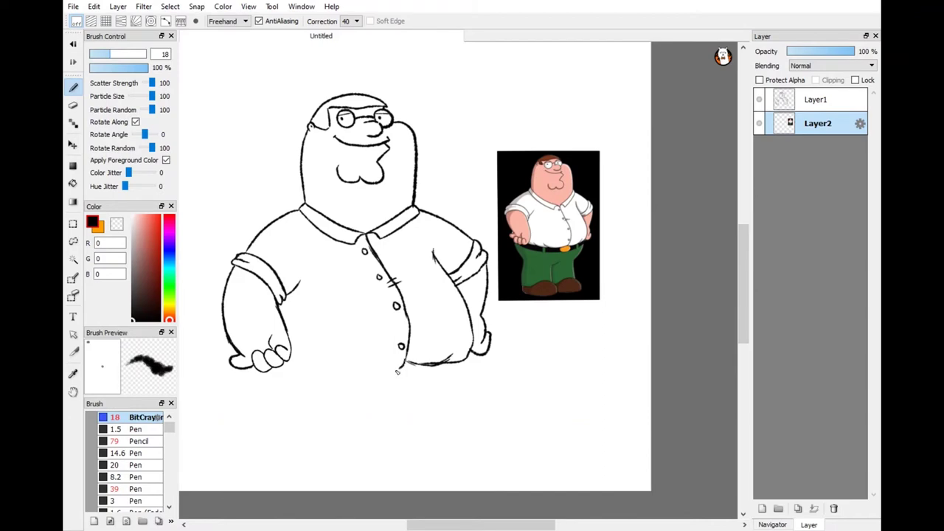
Step: Draw the shirt's curved lower hem with small fold lines from the button line to the left hand
{"action": "left_click_drag", "start_coordinate": [399, 372], "coordinate": [313, 366]}
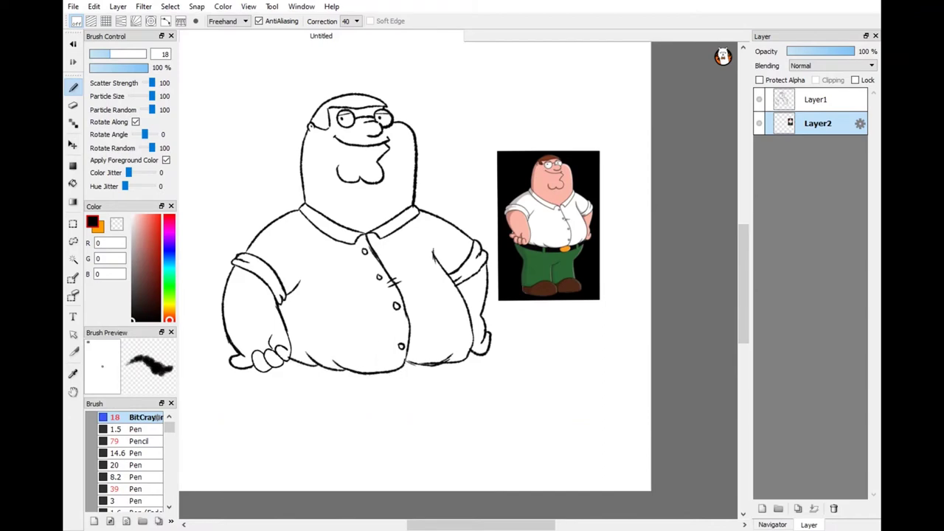
{"action": "scroll", "coordinate": [334, 258], "scroll_direction": "up", "scroll_amount": 3}
{"action": "scroll", "coordinate": [457, 280], "scroll_direction": "down", "scroll_amount": 3}
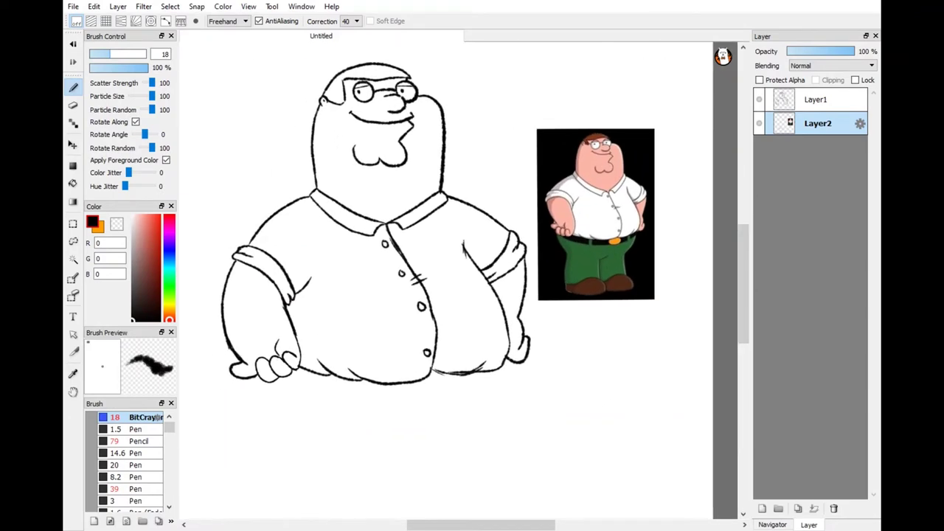
{"action": "scroll", "coordinate": [423, 332], "scroll_direction": "down", "scroll_amount": 2}
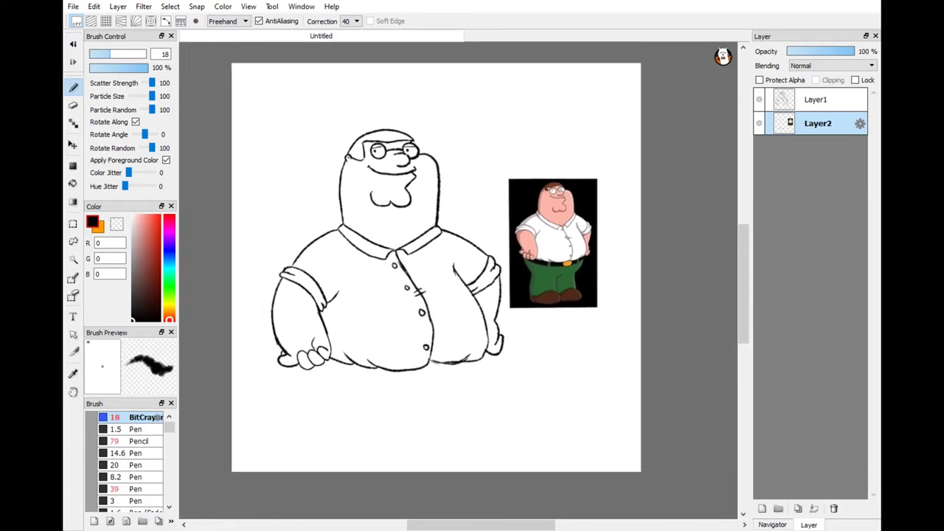
Step: Transfer the shirt hem strokes from Layer2 to Layer1, isolating them with a rectangular selection while Layer1 is hidden
{"action": "left_click", "coordinate": [759, 99]}
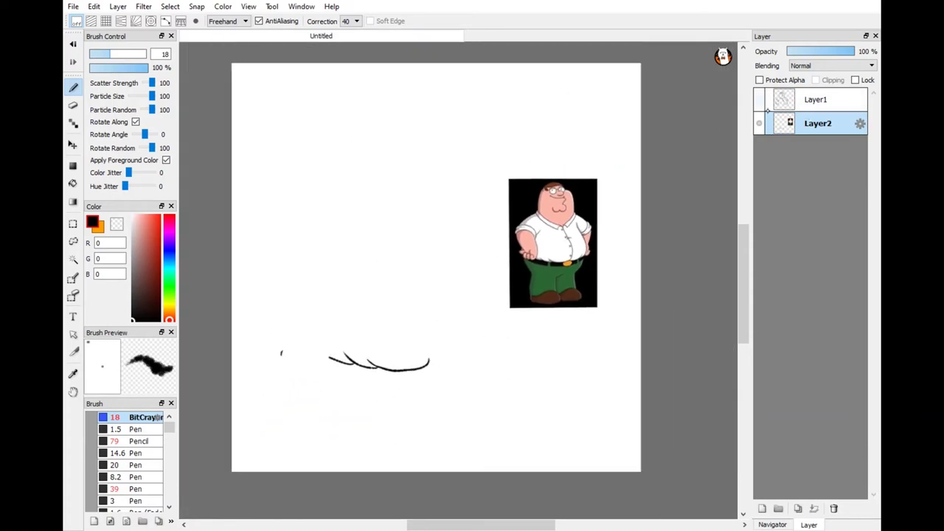
{"action": "key", "text": "m"}
{"action": "left_click_drag", "start_coordinate": [259, 312], "coordinate": [466, 385]}
{"action": "key", "text": "Delete"}
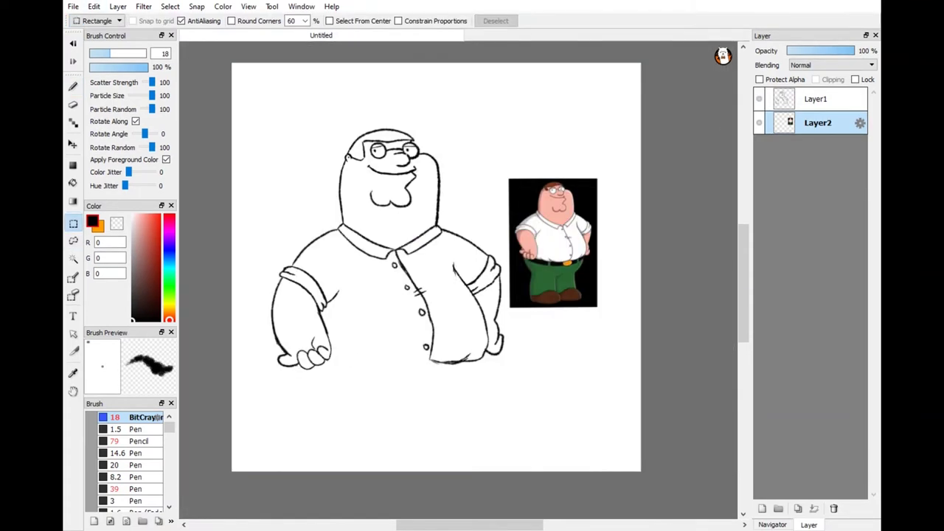
{"action": "left_click", "coordinate": [815, 99]}
{"action": "key", "text": "ctrl+shift+n"}
{"action": "left_click", "coordinate": [815, 509]}
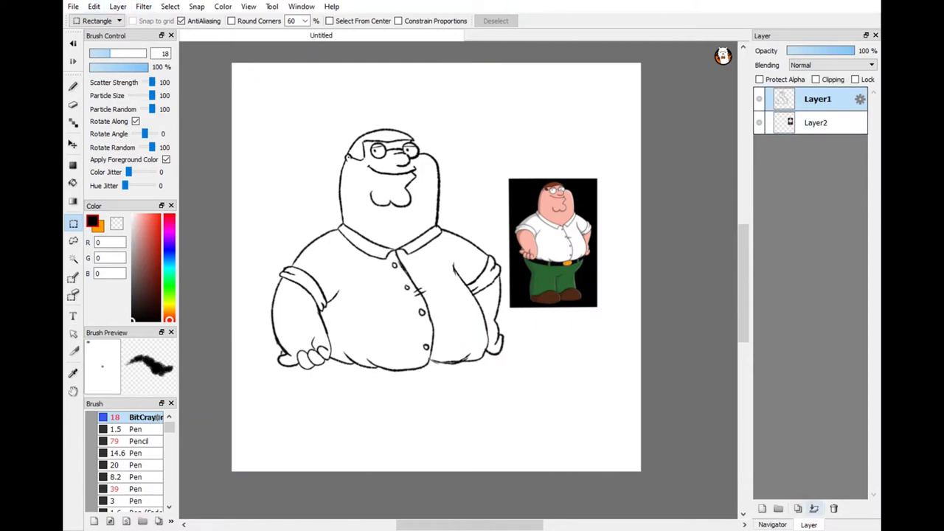
Step: Move the drawing on Layer1 up the canvas to make room for the legs, and return to the brush
{"action": "key", "text": "v"}
{"action": "left_click_drag", "start_coordinate": [427, 282], "coordinate": [400, 226]}
{"action": "key", "text": "b"}
{"action": "scroll", "coordinate": [236, 323], "scroll_direction": "up", "scroll_amount": 2}
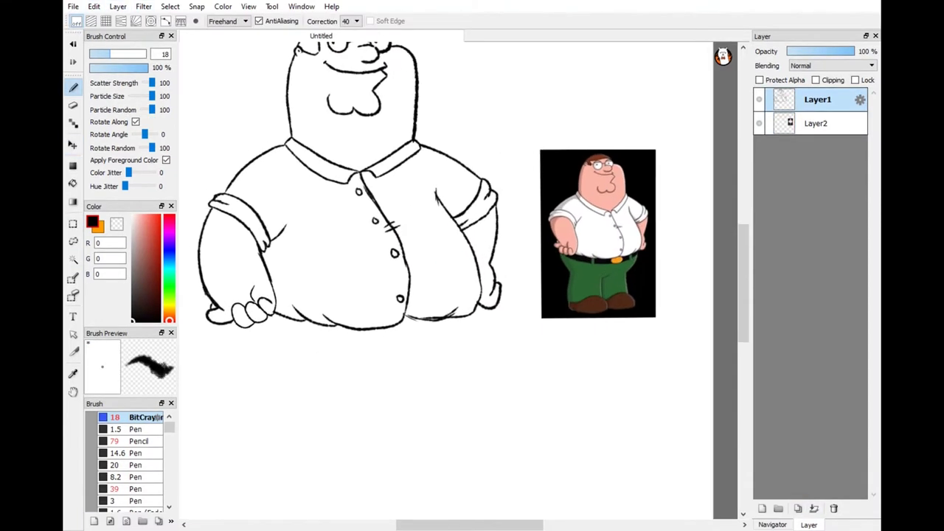
Step: Draw the two curved hip lines of the trousers below the shirt, one on each side
{"action": "left_click_drag", "start_coordinate": [231, 321], "coordinate": [299, 411]}
{"action": "key", "text": "ctrl+z"}
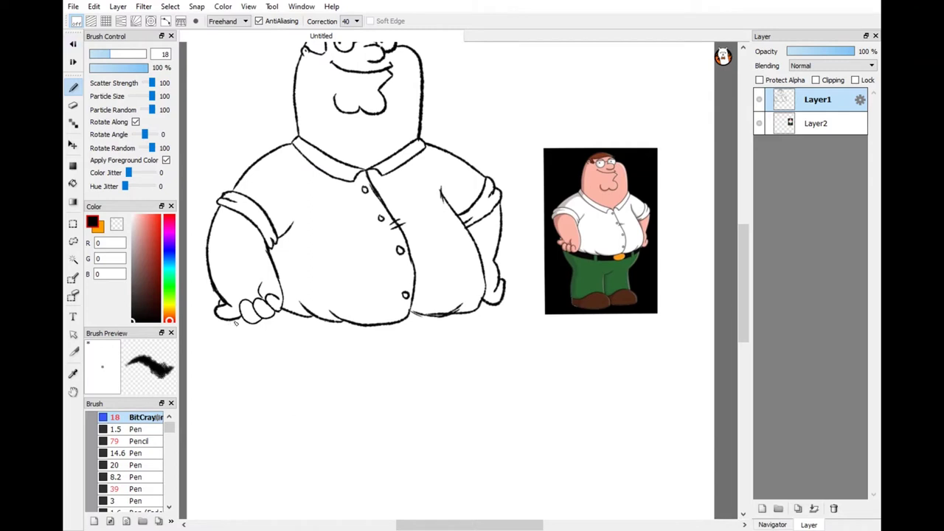
{"action": "left_click_drag", "start_coordinate": [231, 321], "coordinate": [299, 401]}
{"action": "mouse_move", "coordinate": [474, 326]}
{"action": "left_mouse_down"}
{"action": "mouse_move", "coordinate": [428, 391]}
{"action": "mouse_move", "coordinate": [473, 334]}
{"action": "mouse_move", "coordinate": [267, 346]}
{"action": "mouse_move", "coordinate": [441, 410]}
{"action": "left_mouse_up"}
{"action": "scroll", "coordinate": [428, 390], "scroll_direction": "down", "scroll_amount": 2}
Step: Lasso both hip lines, transform them to reduce their height, deselect, and return to the brush
{"action": "key", "text": "l"}
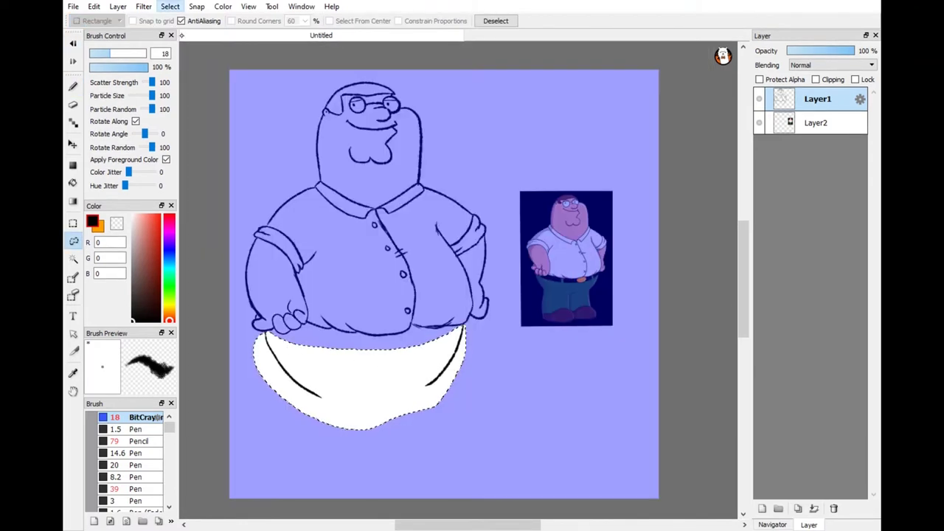
{"action": "key", "text": "ctrl+t"}
{"action": "left_click_drag", "start_coordinate": [360, 417], "coordinate": [365, 399]}
{"action": "key", "text": "Return"}
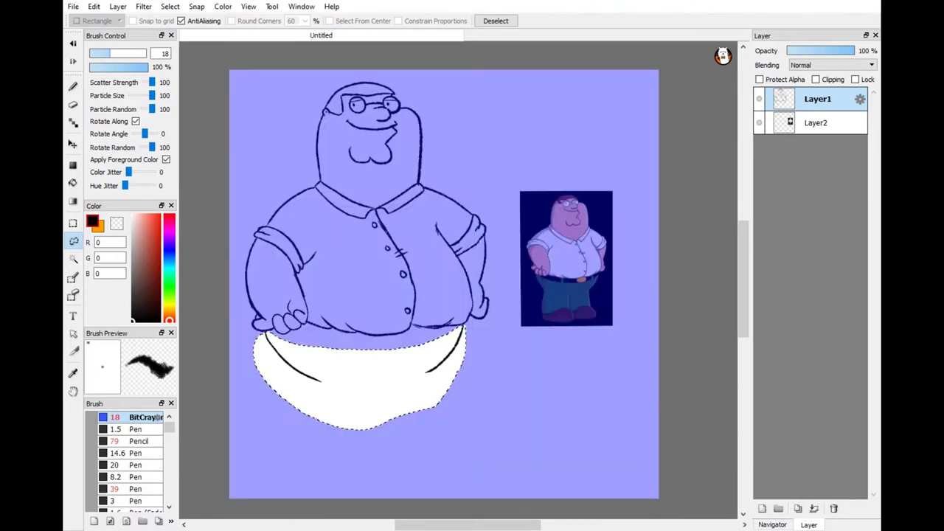
{"action": "key", "text": "ctrl+d"}
{"action": "key", "text": "p"}
{"action": "scroll", "coordinate": [443, 280], "scroll_direction": "up", "scroll_amount": 2}
{"action": "mouse_move", "coordinate": [316, 385]}
{"action": "left_mouse_down"}
{"action": "mouse_move", "coordinate": [335, 436]}
{"action": "mouse_move", "coordinate": [336, 487]}
{"action": "left_mouse_up"}
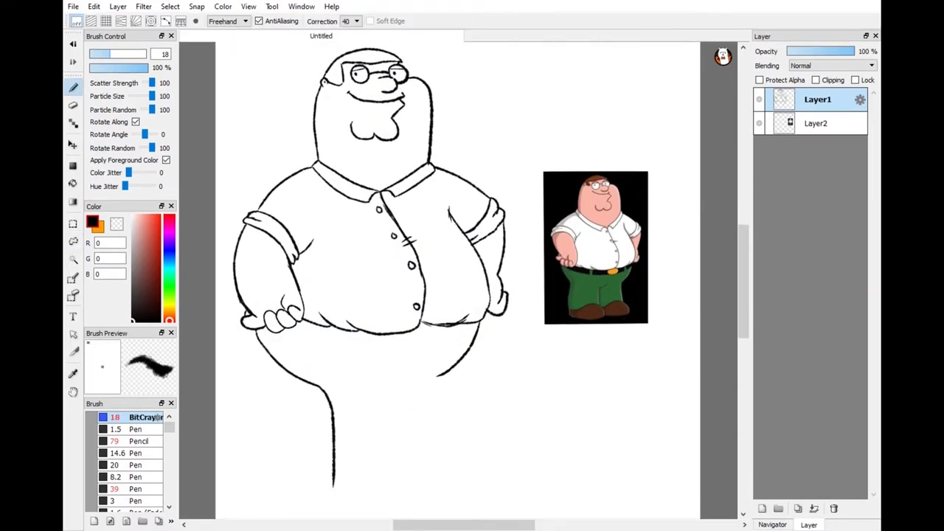
{"action": "key", "text": "ctrl+z"}
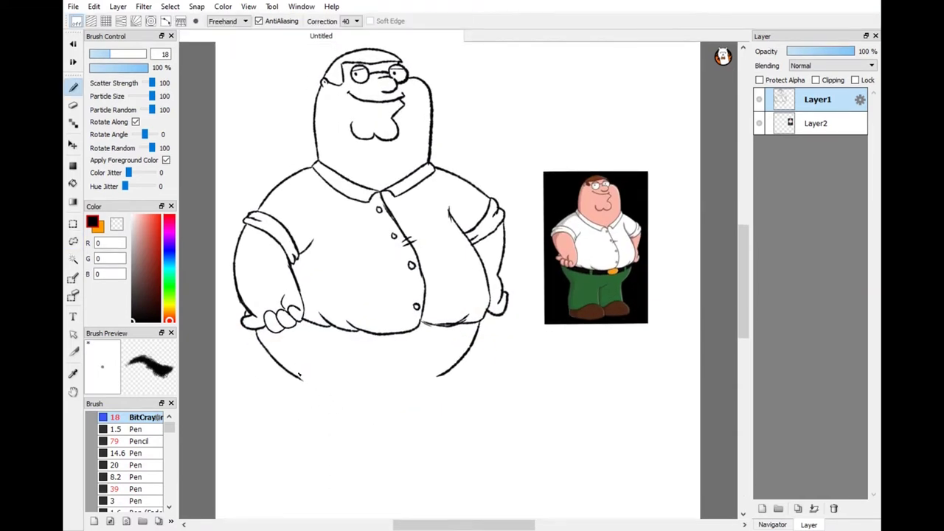
{"action": "mouse_move", "coordinate": [400, 373]}
{"action": "left_mouse_down"}
{"action": "mouse_move", "coordinate": [364, 458]}
{"action": "mouse_move", "coordinate": [365, 500]}
{"action": "left_mouse_up"}
{"action": "key", "text": "ctrl+z"}
{"action": "left_click_drag", "start_coordinate": [446, 377], "coordinate": [437, 473]}
{"action": "key", "text": "ctrl+z"}
Step: Draw the two trouser legs below the hips, with a dividing line, a crotch fold and wavy hems
{"action": "left_click_drag", "start_coordinate": [436, 376], "coordinate": [450, 465]}
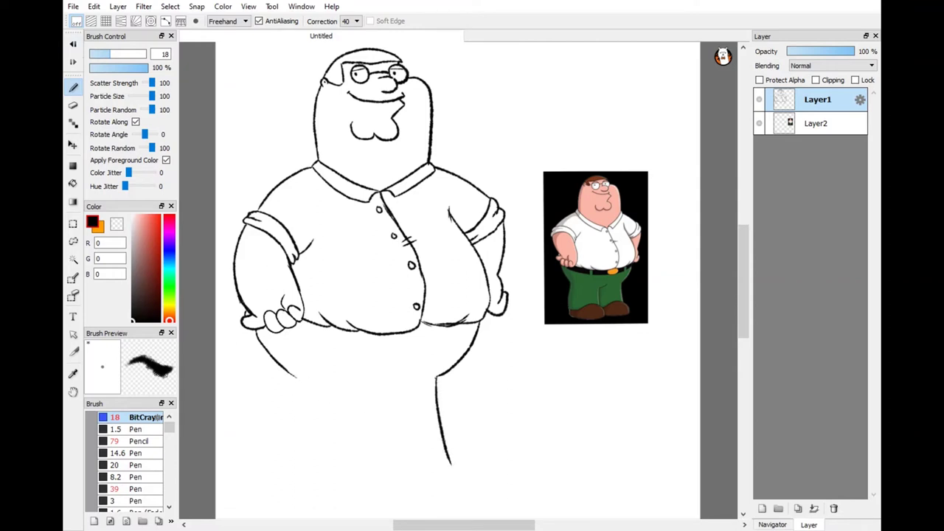
{"action": "scroll", "coordinate": [469, 280], "scroll_direction": "down", "scroll_amount": 2}
{"action": "mouse_move", "coordinate": [316, 313]}
{"action": "left_mouse_down"}
{"action": "mouse_move", "coordinate": [310, 421]}
{"action": "mouse_move", "coordinate": [344, 428]}
{"action": "mouse_move", "coordinate": [397, 419]}
{"action": "mouse_move", "coordinate": [417, 302]}
{"action": "left_mouse_up"}
{"action": "key", "text": "ctrl+z"}
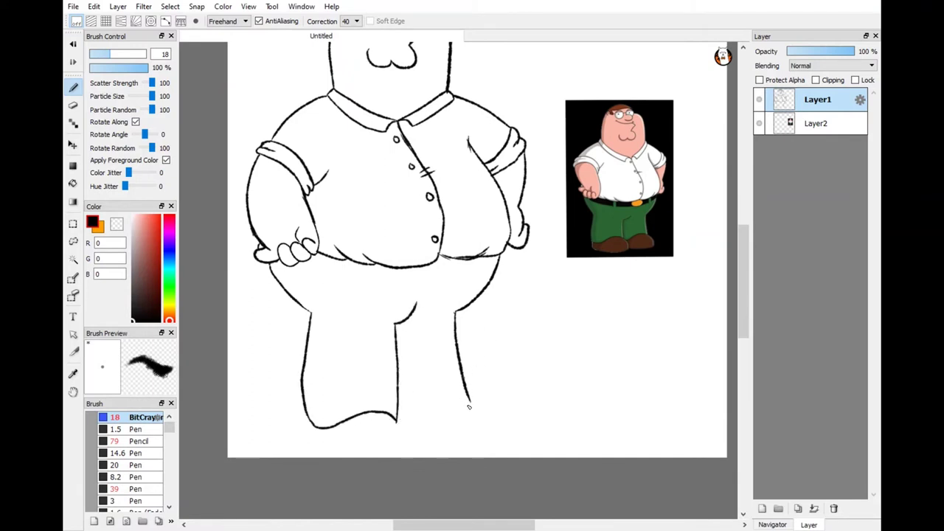
{"action": "left_click_drag", "start_coordinate": [469, 406], "coordinate": [398, 419]}
{"action": "scroll", "coordinate": [376, 410], "scroll_direction": "up", "scroll_amount": 3}
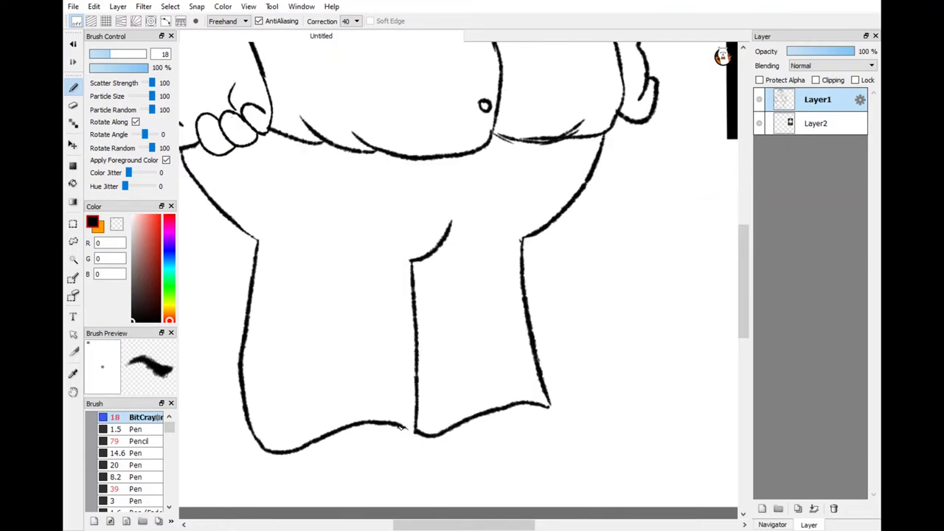
{"action": "left_click_drag", "start_coordinate": [401, 426], "coordinate": [415, 434]}
Step: Move the reference image on Layer2 down beside the trouser legs, and return to the brush on Layer1
{"action": "scroll", "coordinate": [406, 428], "scroll_direction": "down", "scroll_amount": 2}
{"action": "left_click", "coordinate": [817, 123]}
{"action": "left_click", "coordinate": [73, 145]}
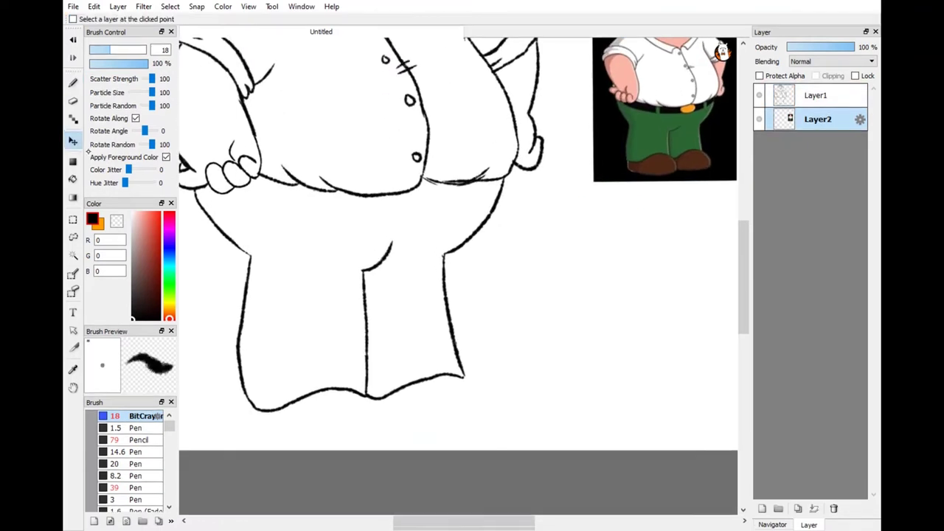
{"action": "left_click_drag", "start_coordinate": [664, 110], "coordinate": [544, 280]}
{"action": "key", "text": "b"}
{"action": "left_click", "coordinate": [815, 96]}
{"action": "scroll", "coordinate": [273, 416], "scroll_direction": "up", "scroll_amount": 2}
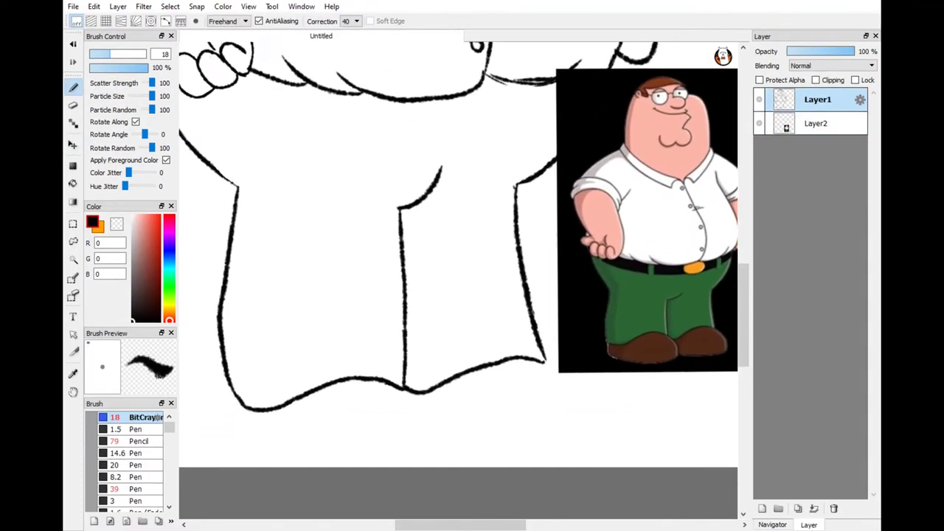
Step: Draw the two curved side lines of the first shoe below the hem of the left trouser leg
{"action": "scroll", "coordinate": [266, 402], "scroll_direction": "down", "scroll_amount": 1}
{"action": "left_click_drag", "start_coordinate": [250, 397], "coordinate": [253, 443]}
{"action": "mouse_move", "coordinate": [404, 376]}
{"action": "left_mouse_down"}
{"action": "mouse_move", "coordinate": [429, 386]}
{"action": "mouse_move", "coordinate": [445, 439]}
{"action": "left_mouse_up"}
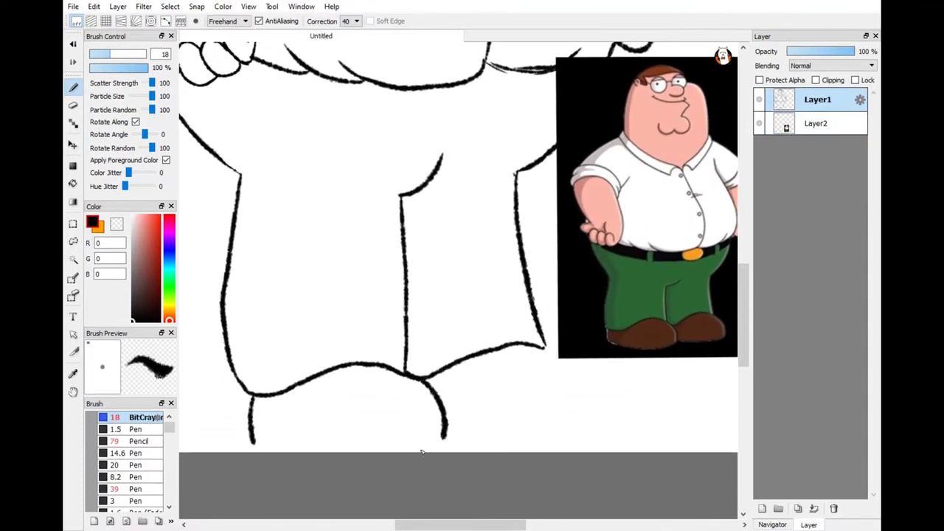
Step: Move the line art on Layer1 slightly up the canvas to make room for the shoes, and return to the brush
{"action": "key", "text": "v"}
{"action": "scroll", "coordinate": [396, 323], "scroll_direction": "down", "scroll_amount": 3}
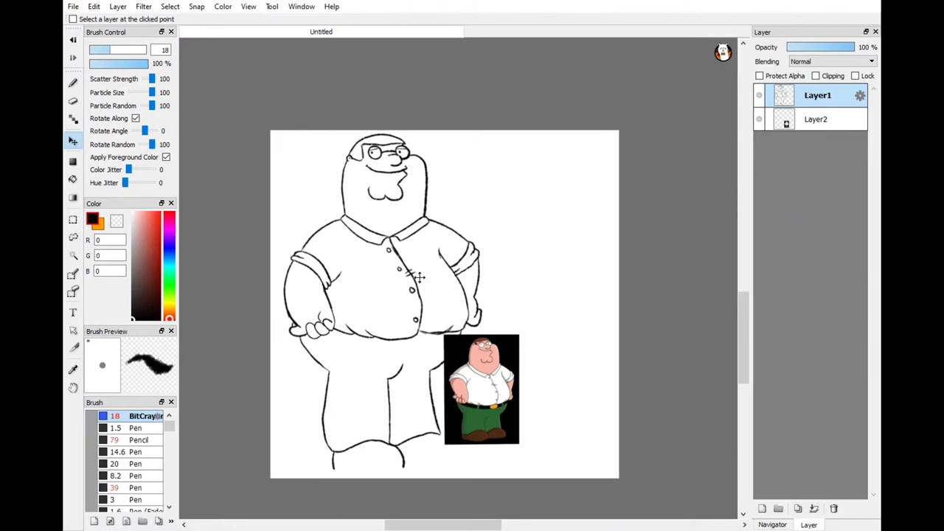
{"action": "scroll", "coordinate": [393, 266], "scroll_direction": "up", "scroll_amount": 1}
{"action": "key", "text": "b"}
Step: Close the left shoe with a curved sole line joining its two sides
{"action": "scroll", "coordinate": [424, 273], "scroll_direction": "up", "scroll_amount": 3}
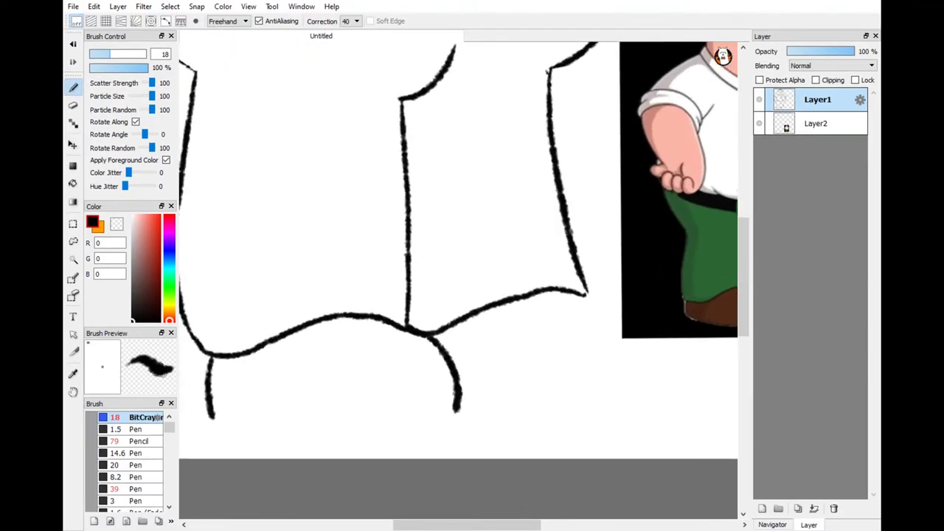
{"action": "mouse_move", "coordinate": [238, 373]}
{"action": "left_mouse_down"}
{"action": "mouse_move", "coordinate": [329, 396]}
{"action": "mouse_move", "coordinate": [443, 373]}
{"action": "left_mouse_up"}
{"action": "left_click_drag", "start_coordinate": [442, 373], "coordinate": [295, 388]}
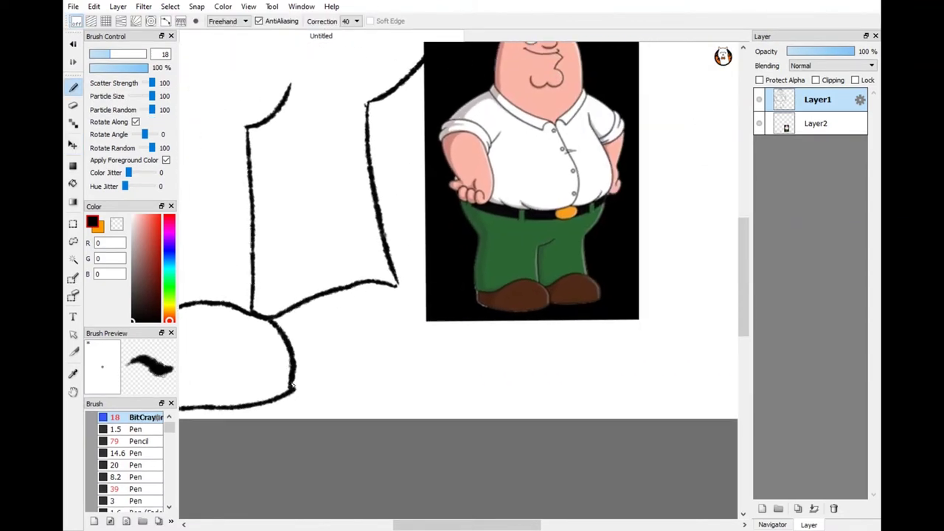
Step: Move the reference image on Layer2 farther right to clear space for the second shoe, and return to the brush on Layer1
{"action": "left_click", "coordinate": [794, 133]}
{"action": "key", "text": "v"}
{"action": "left_click_drag", "start_coordinate": [531, 184], "coordinate": [611, 185]}
{"action": "left_click", "coordinate": [817, 99]}
{"action": "key", "text": "b"}
{"action": "scroll", "coordinate": [538, 184], "scroll_direction": "up", "scroll_amount": 1}
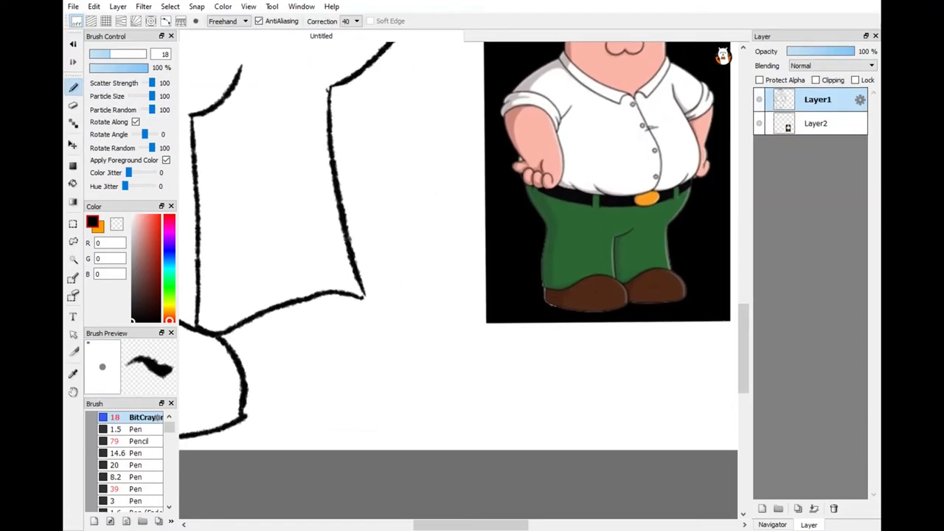
Step: Draw the right shoe with a rounded top running from the hem and a curved sole joining it to the left shoe
{"action": "left_click_drag", "start_coordinate": [365, 297], "coordinate": [452, 410]}
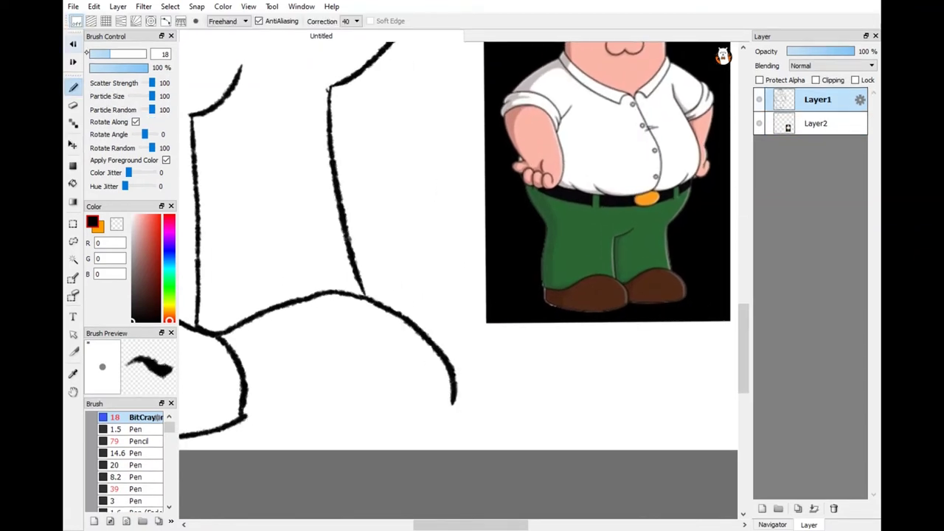
{"action": "mouse_move", "coordinate": [245, 420]}
{"action": "left_mouse_down"}
{"action": "mouse_move", "coordinate": [443, 405]}
{"action": "mouse_move", "coordinate": [329, 440]}
{"action": "mouse_move", "coordinate": [450, 400]}
{"action": "left_mouse_up"}
{"action": "key", "text": "ctrl+z"}
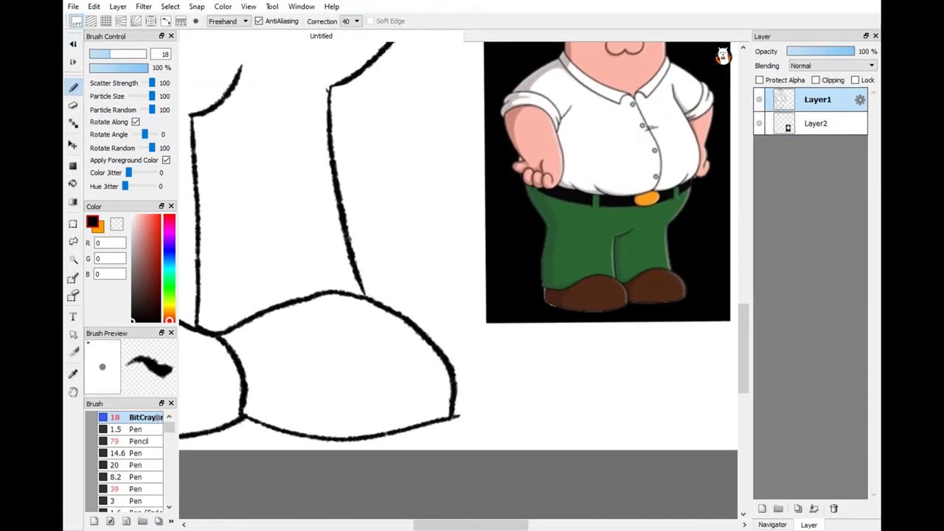
{"action": "scroll", "coordinate": [517, 387], "scroll_direction": "down", "scroll_amount": 4}
{"action": "scroll", "coordinate": [424, 296], "scroll_direction": "up", "scroll_amount": 2}
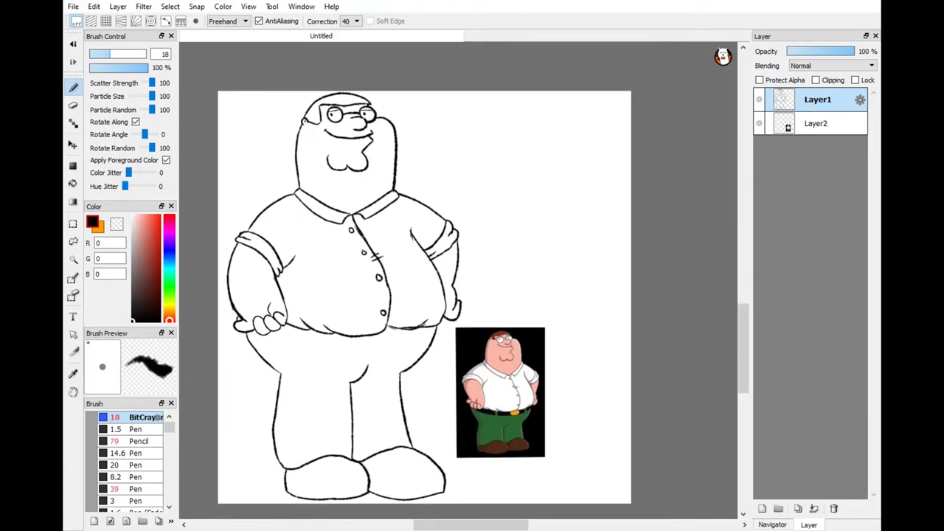
Step: Move the reference image on Layer2 to the canvas's upper right and enlarge it beside the character
{"action": "left_click", "coordinate": [816, 123]}
{"action": "key", "text": "v"}
{"action": "left_click_drag", "start_coordinate": [500, 392], "coordinate": [569, 184]}
{"action": "key", "text": "ctrl+t"}
{"action": "left_click_drag", "start_coordinate": [524, 259], "coordinate": [499, 329]}
{"action": "left_click", "coordinate": [677, 523]}
Step: Add a new layer between Layer1 and Layer2 and fill the face, arms and hands with the reference's skin colour, with fill expansion at 1 pixel
{"action": "left_click", "coordinate": [762, 508]}
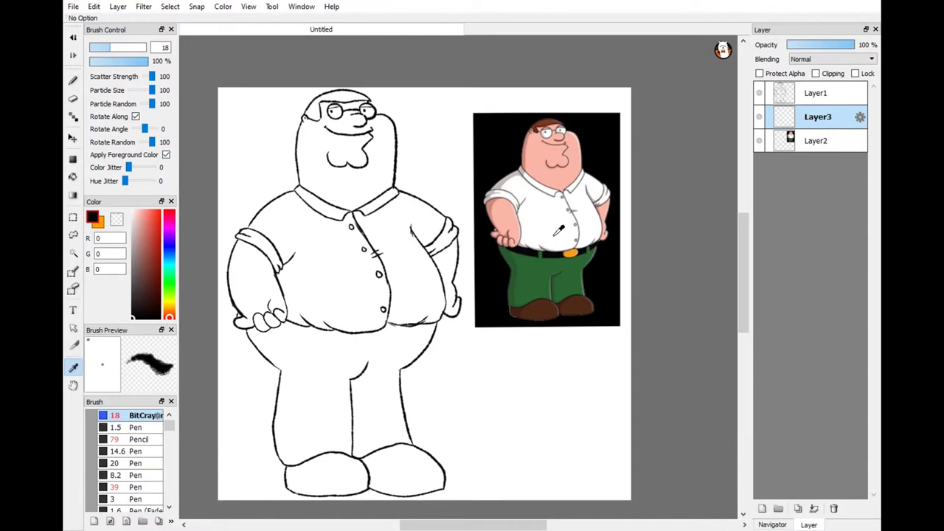
{"action": "left_click", "coordinate": [555, 235]}
{"action": "left_click", "coordinate": [540, 166]}
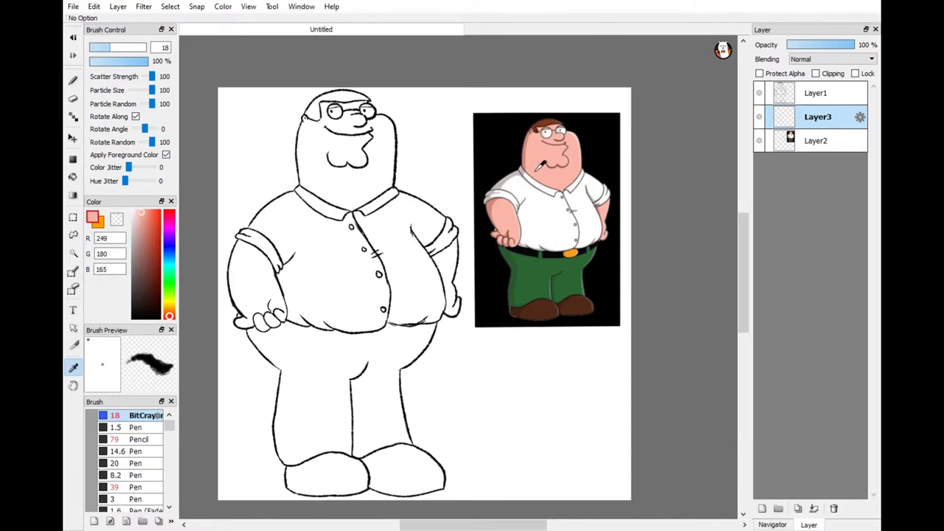
{"action": "key", "text": "g"}
{"action": "left_click", "coordinate": [324, 173]}
{"action": "left_click", "coordinate": [445, 280]}
{"action": "left_click", "coordinate": [271, 289]}
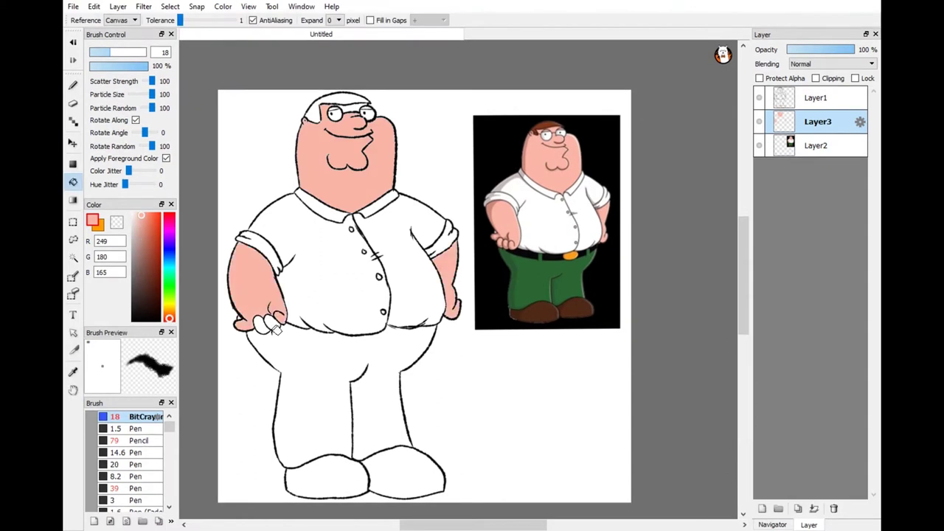
{"action": "left_click", "coordinate": [268, 326]}
{"action": "left_click", "coordinate": [338, 19]}
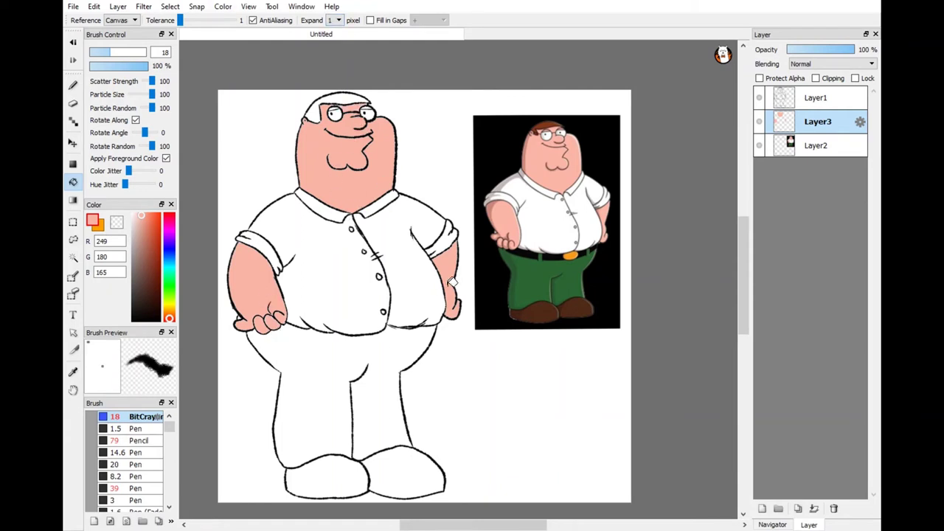
Step: Fill the trousers with the green and both shoes with the brown sampled from the reference image
{"action": "left_click", "coordinate": [546, 280], "text": "alt"}
{"action": "left_click", "coordinate": [333, 422]}
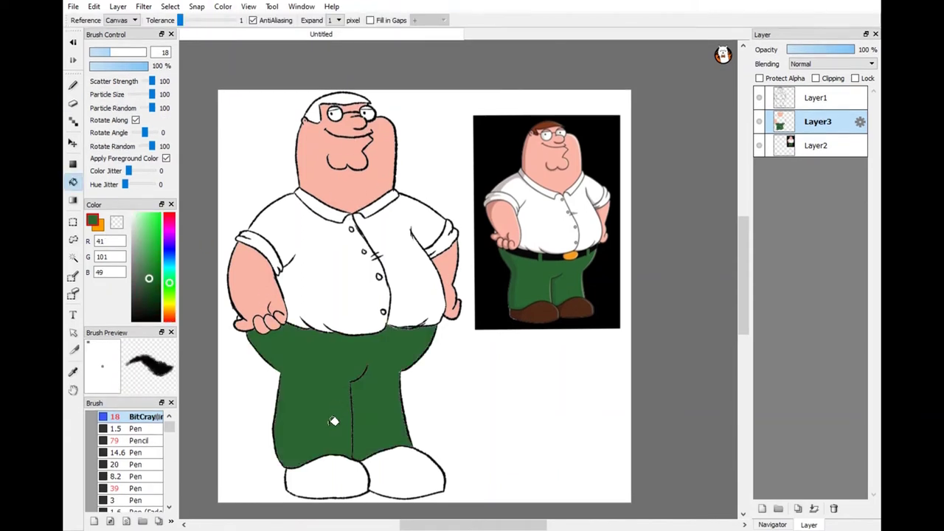
{"action": "left_click", "coordinate": [529, 317], "text": "alt"}
{"action": "left_click", "coordinate": [372, 476]}
{"action": "left_click", "coordinate": [402, 480]}
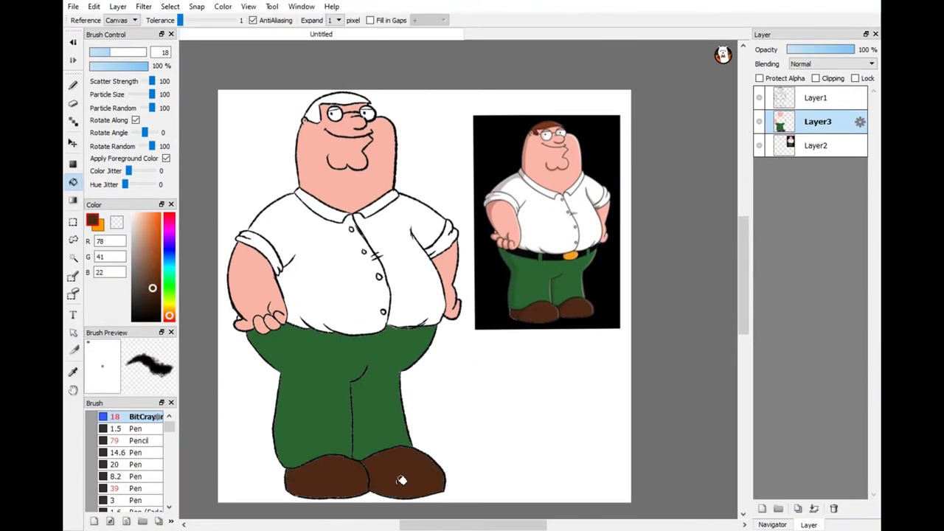
Step: Hide Layer3, sample black from the outlines while inspecting the line art on Layer1, and show Layer3 again
{"action": "left_click", "coordinate": [815, 97]}
{"action": "left_click", "coordinate": [759, 121]}
{"action": "left_click", "coordinate": [391, 158], "text": "alt"}
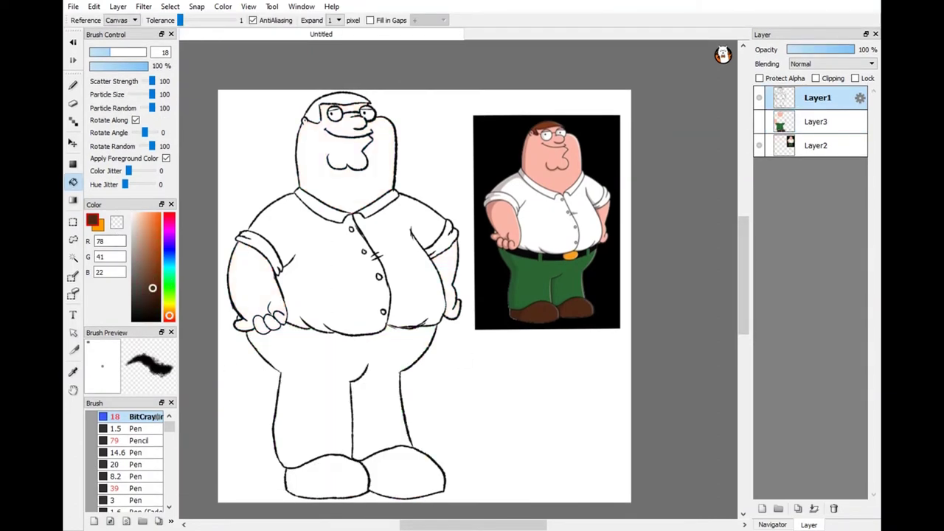
{"action": "scroll", "coordinate": [380, 147], "scroll_direction": "up", "scroll_amount": 3}
{"action": "scroll", "coordinate": [431, 213], "scroll_direction": "down", "scroll_amount": 4}
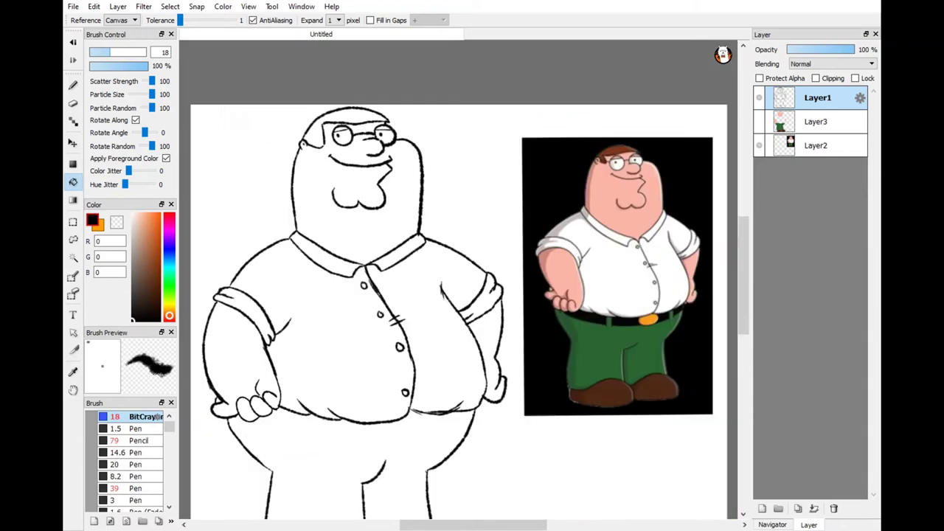
{"action": "left_click", "coordinate": [759, 122]}
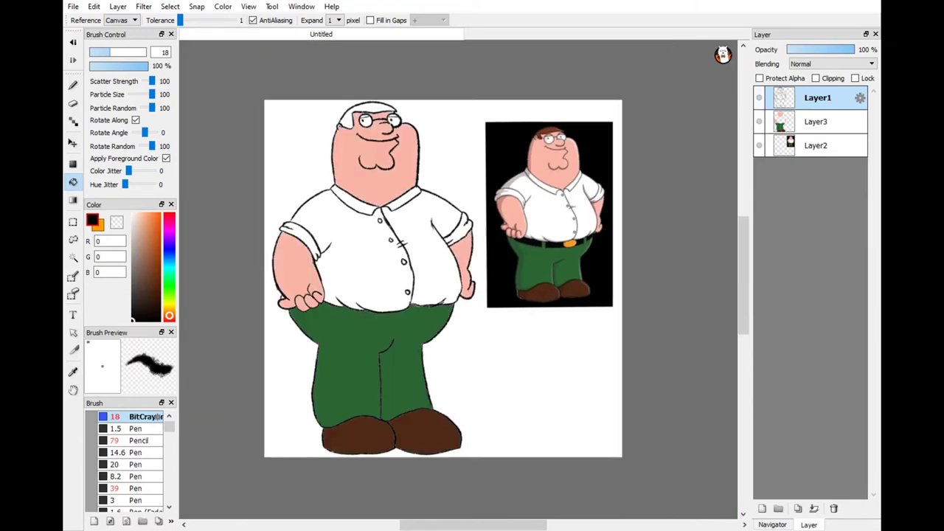
Step: Sample the trouser green and paint over the gaps along the crotch fold and leg line on Layer3 with the Pencil brush
{"action": "left_click", "coordinate": [317, 347], "text": "alt"}
{"action": "scroll", "coordinate": [443, 266], "scroll_direction": "up", "scroll_amount": 3}
{"action": "left_click", "coordinate": [140, 441]}
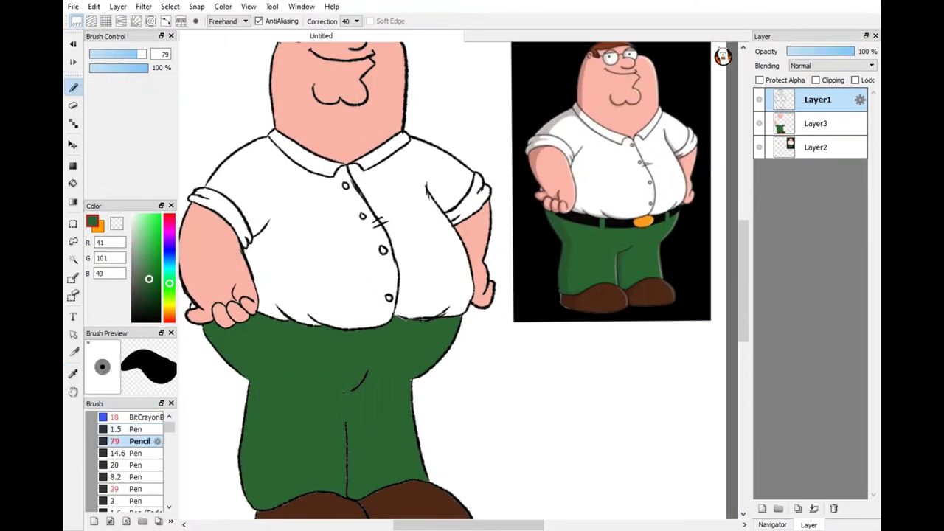
{"action": "left_click", "coordinate": [350, 390], "text": "ctrl"}
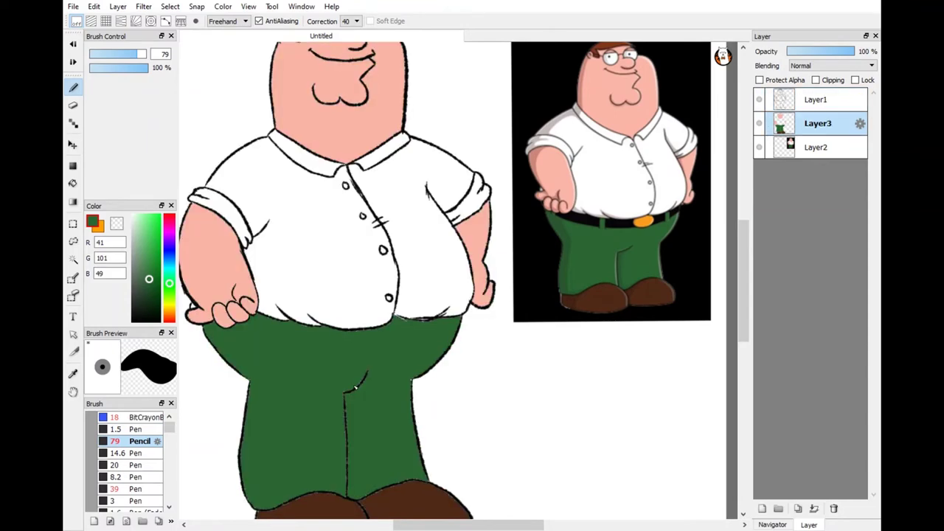
{"action": "left_click_drag", "start_coordinate": [355, 388], "coordinate": [349, 487]}
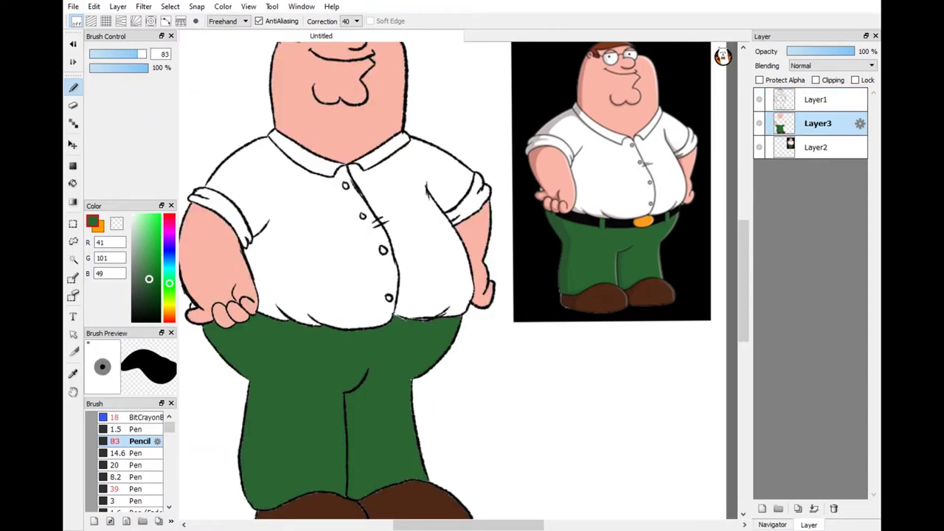
Step: Reduce the Pencil size to 27 and paint green into the gaps along the trousers' outer outline
{"action": "scroll", "coordinate": [321, 321], "scroll_direction": "up", "scroll_amount": 3}
{"action": "key", "text": "bracketleft"}
{"action": "key", "text": "bracketleft"}
{"action": "key", "text": "bracketleft"}
{"action": "key", "text": "bracketleft"}
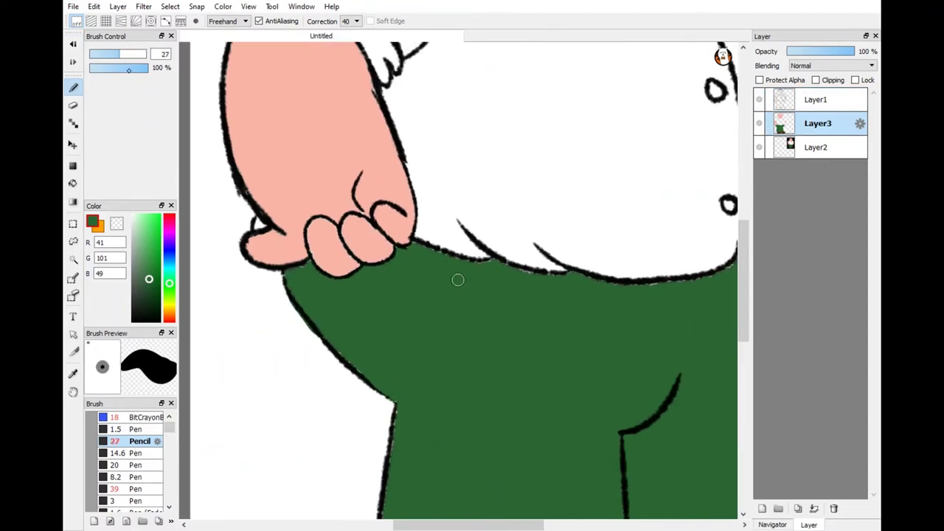
{"action": "left_click_drag", "start_coordinate": [391, 467], "coordinate": [401, 417]}
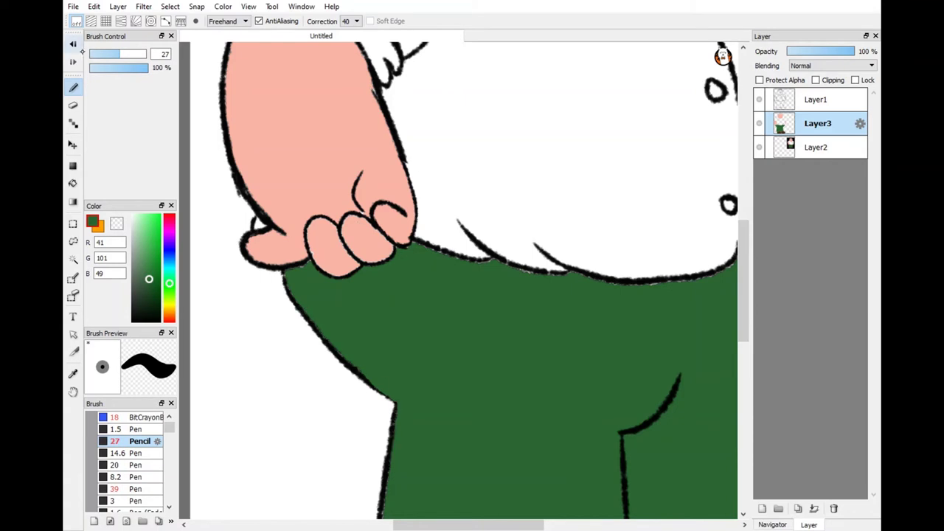
Step: Sample the skin colour and paint over the unfilled edges around the fingers and along the left arm's outline
{"action": "scroll", "coordinate": [398, 253], "scroll_direction": "up", "scroll_amount": 2}
{"action": "left_click", "coordinate": [331, 198], "text": "alt"}
{"action": "mouse_move", "coordinate": [331, 198]}
{"action": "left_mouse_down"}
{"action": "mouse_move", "coordinate": [294, 270]}
{"action": "mouse_move", "coordinate": [384, 290]}
{"action": "mouse_move", "coordinate": [410, 192]}
{"action": "mouse_move", "coordinate": [449, 252]}
{"action": "mouse_move", "coordinate": [391, 266]}
{"action": "left_mouse_up"}
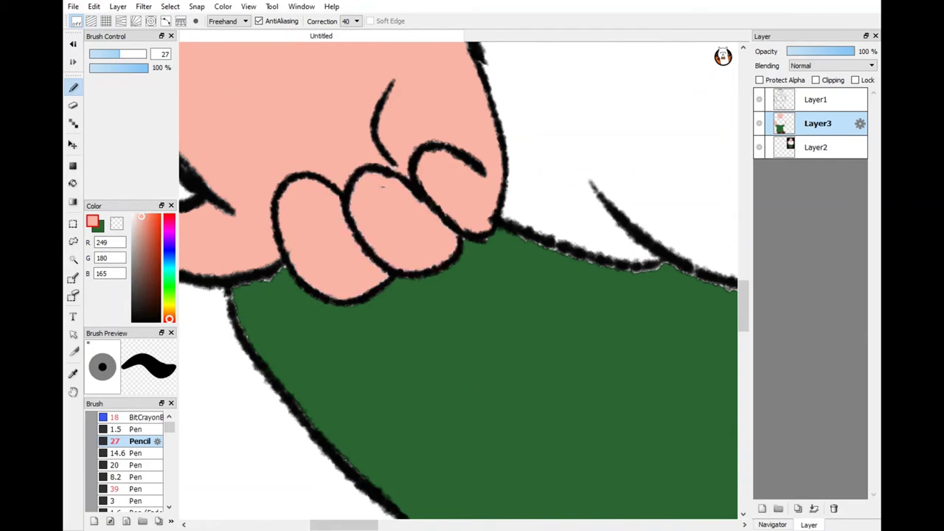
{"action": "scroll", "coordinate": [391, 265], "scroll_direction": "down", "scroll_amount": 2}
{"action": "scroll", "coordinate": [299, 65], "scroll_direction": "up", "scroll_amount": 3}
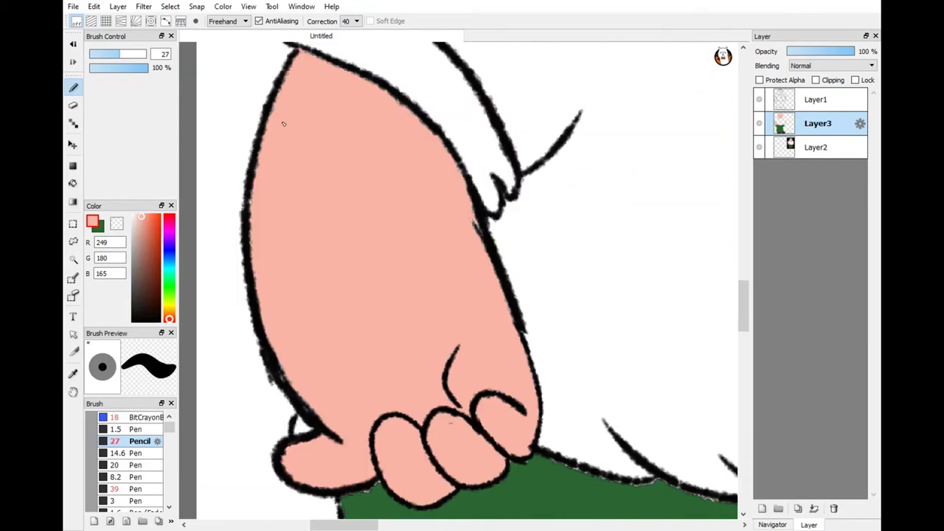
{"action": "mouse_move", "coordinate": [261, 301]}
{"action": "left_mouse_down"}
{"action": "mouse_move", "coordinate": [292, 386]}
{"action": "mouse_move", "coordinate": [346, 432]}
{"action": "left_mouse_up"}
{"action": "scroll", "coordinate": [340, 421], "scroll_direction": "down", "scroll_amount": 2}
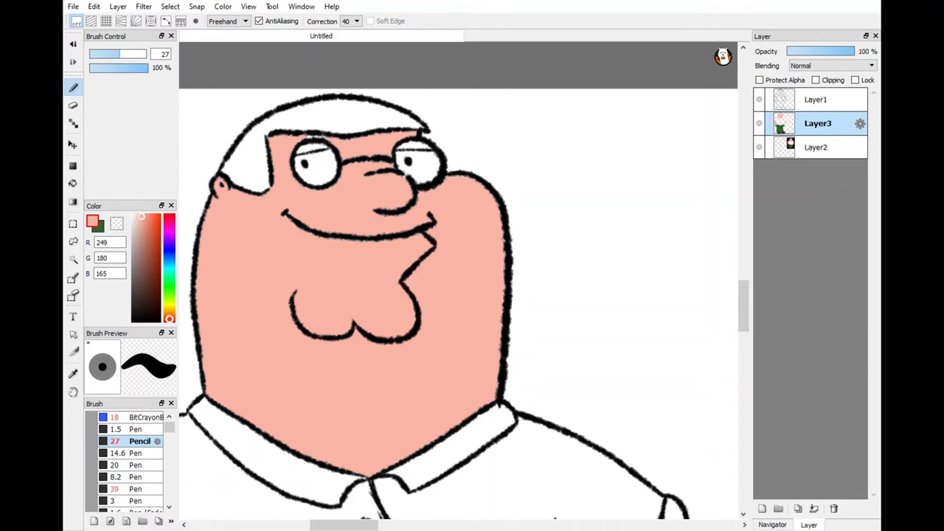
Step: Touch up the skin colour along the glasses and face outlines on Layer3, adjusting the Pencil size to 100, 35 and 17
{"action": "left_click_drag", "start_coordinate": [305, 138], "coordinate": [329, 138]}
{"action": "key", "text": "bracketright"}
{"action": "key", "text": "bracketright"}
{"action": "key", "text": "bracketright"}
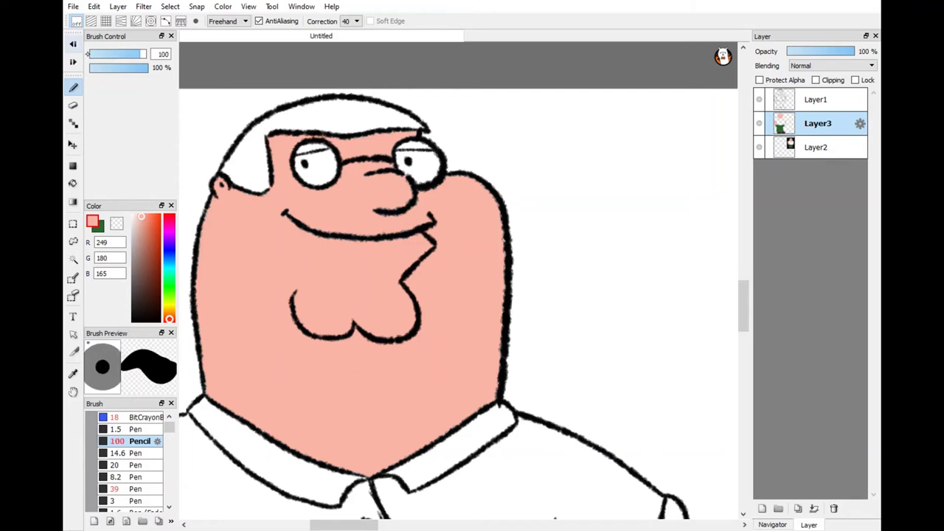
{"action": "key", "text": "bracketleft"}
{"action": "key", "text": "bracketleft"}
{"action": "key", "text": "bracketleft"}
{"action": "key", "text": "bracketleft"}
{"action": "key", "text": "bracketleft"}
{"action": "key", "text": "bracketleft"}
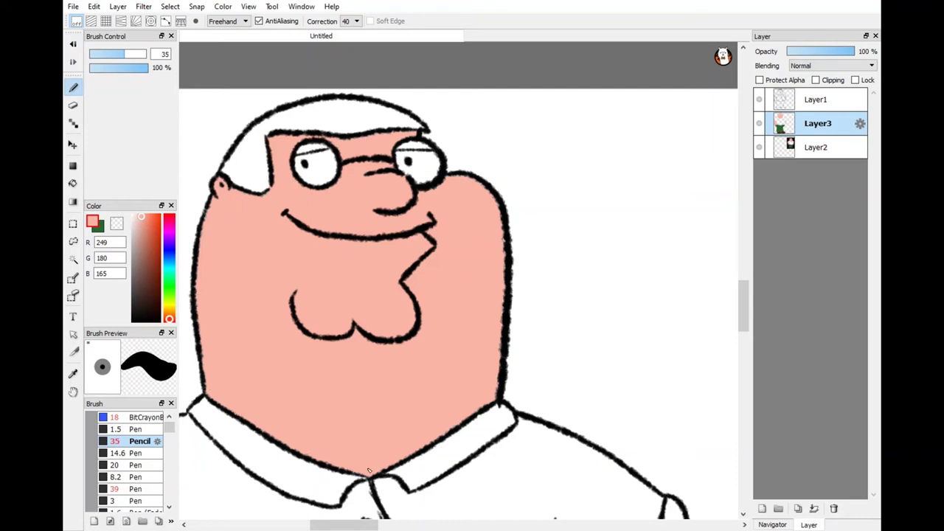
{"action": "scroll", "coordinate": [369, 470], "scroll_direction": "up", "scroll_amount": 1}
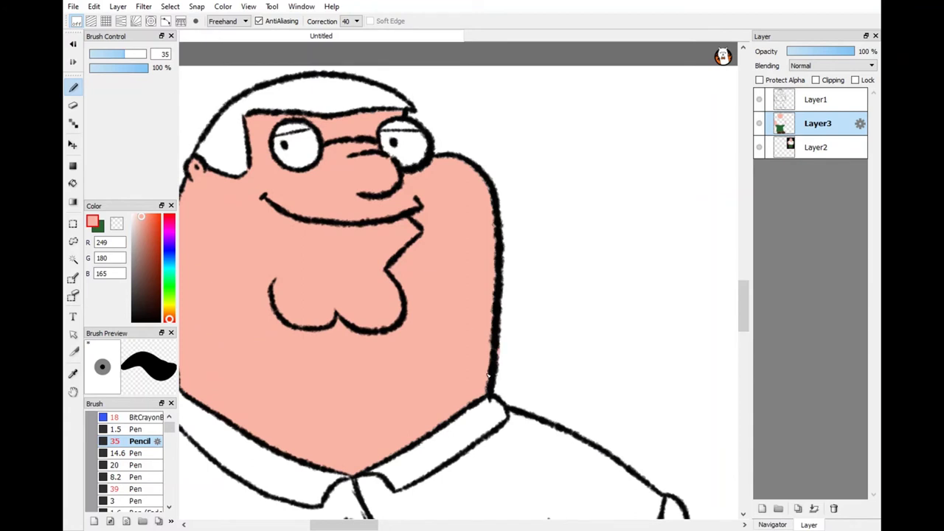
{"action": "left_click_drag", "start_coordinate": [361, 514], "coordinate": [393, 455], "text": "ctrl+alt"}
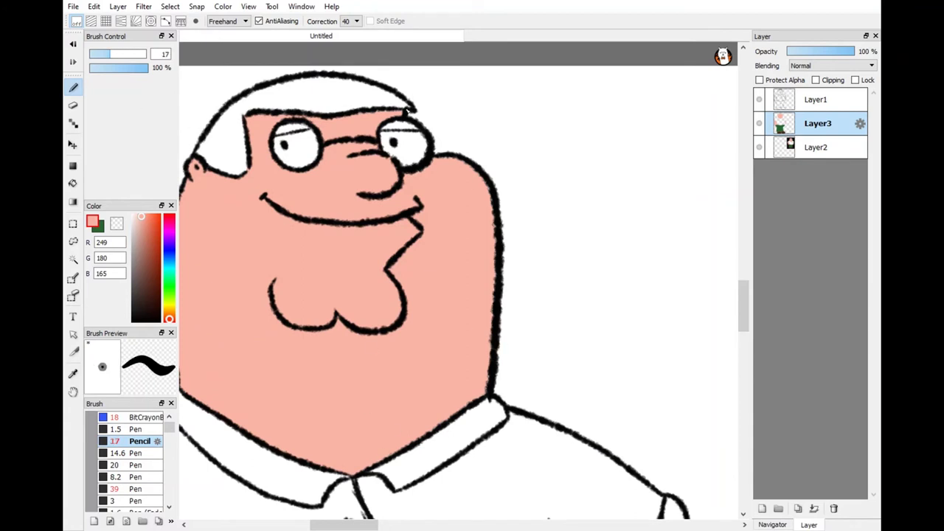
{"action": "scroll", "coordinate": [458, 295], "scroll_direction": "down", "scroll_amount": 2}
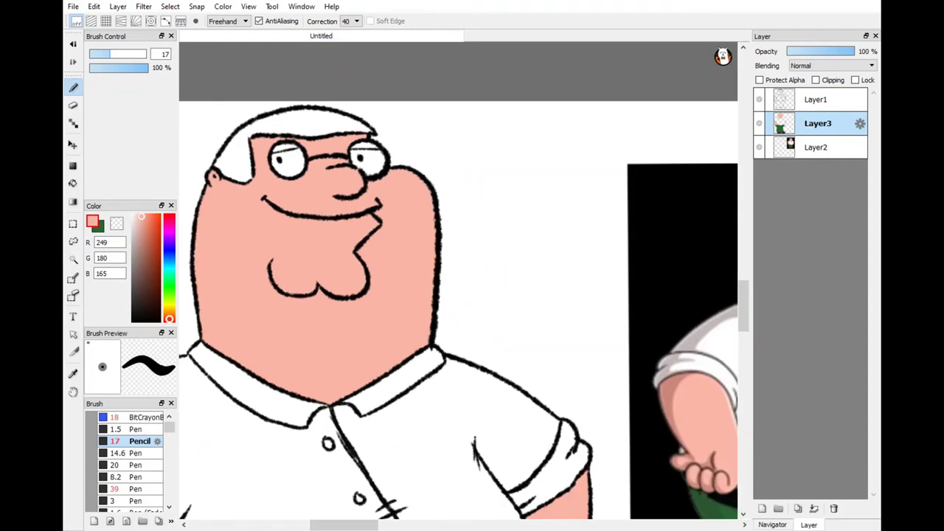
Step: Draw the glasses' temple arm from the left lens to the ear on Layer1 with the size 18 BitCrayon brush in black
{"action": "left_click", "coordinate": [817, 99]}
{"action": "left_click", "coordinate": [134, 320]}
{"action": "left_click", "coordinate": [144, 417]}
{"action": "scroll", "coordinate": [457, 296], "scroll_direction": "up", "scroll_amount": 1}
{"action": "scroll", "coordinate": [458, 295], "scroll_direction": "up", "scroll_amount": 4}
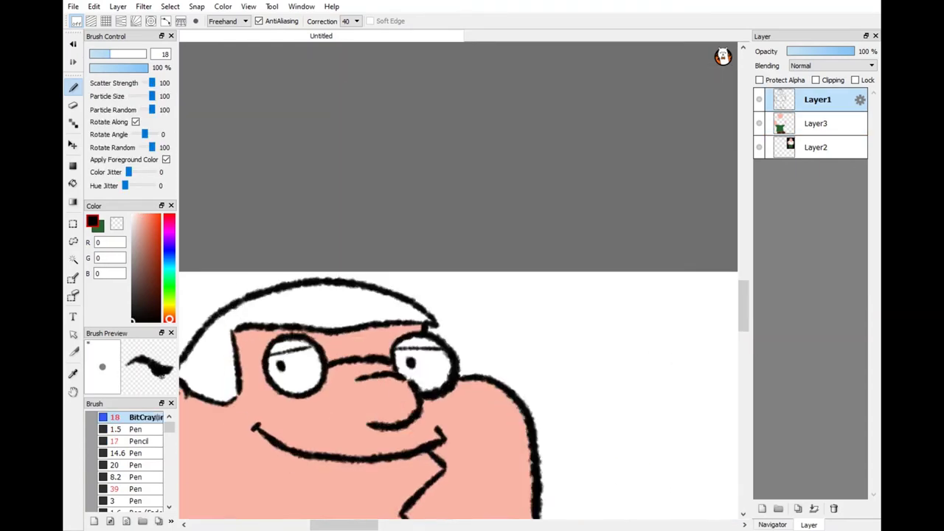
{"action": "scroll", "coordinate": [457, 295], "scroll_direction": "down", "scroll_amount": 3}
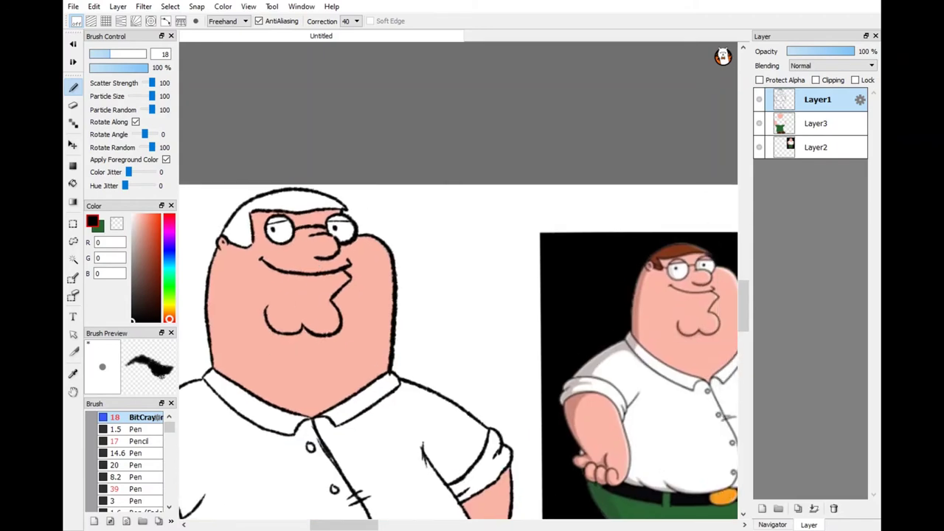
{"action": "scroll", "coordinate": [457, 295], "scroll_direction": "up", "scroll_amount": 3}
{"action": "scroll", "coordinate": [457, 295], "scroll_direction": "down", "scroll_amount": 3}
{"action": "scroll", "coordinate": [457, 295], "scroll_direction": "up", "scroll_amount": 4}
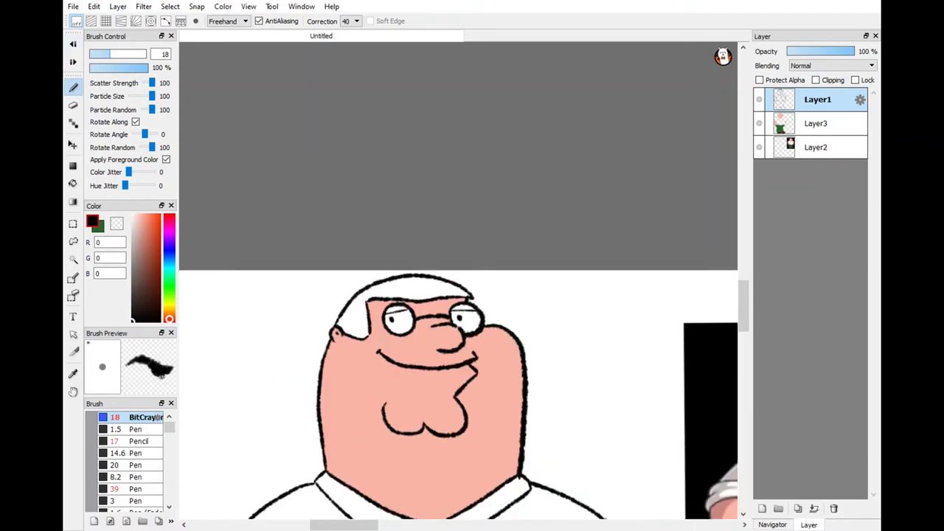
{"action": "left_click_drag", "start_coordinate": [483, 341], "coordinate": [329, 347]}
Step: Sample the skin colour and paint the upper eyelids behind the glasses on Layer3 with the Pencil at size 17
{"action": "key", "text": "alt"}
{"action": "left_click", "coordinate": [457, 383]}
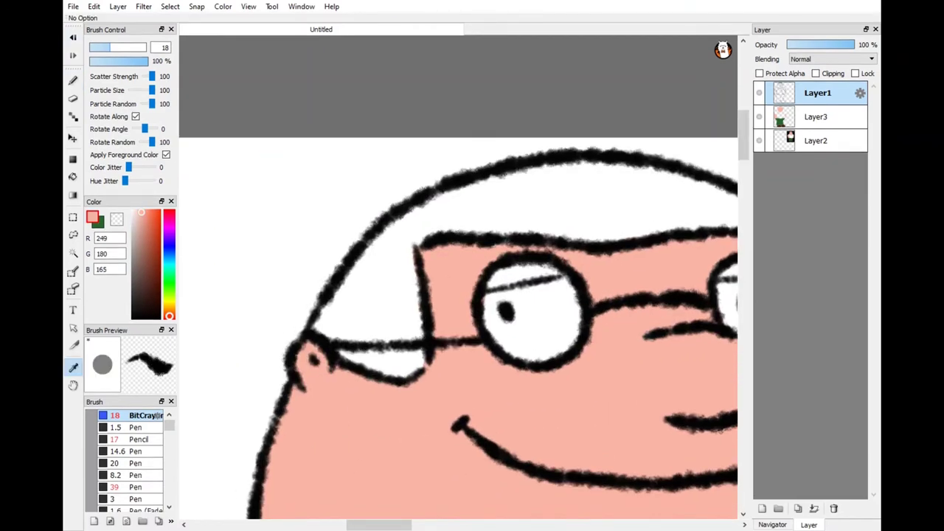
{"action": "left_click", "coordinate": [816, 117]}
{"action": "left_click", "coordinate": [138, 441]}
{"action": "left_click_drag", "start_coordinate": [545, 274], "coordinate": [494, 293]}
{"action": "scroll", "coordinate": [493, 294], "scroll_direction": "down", "scroll_amount": 5}
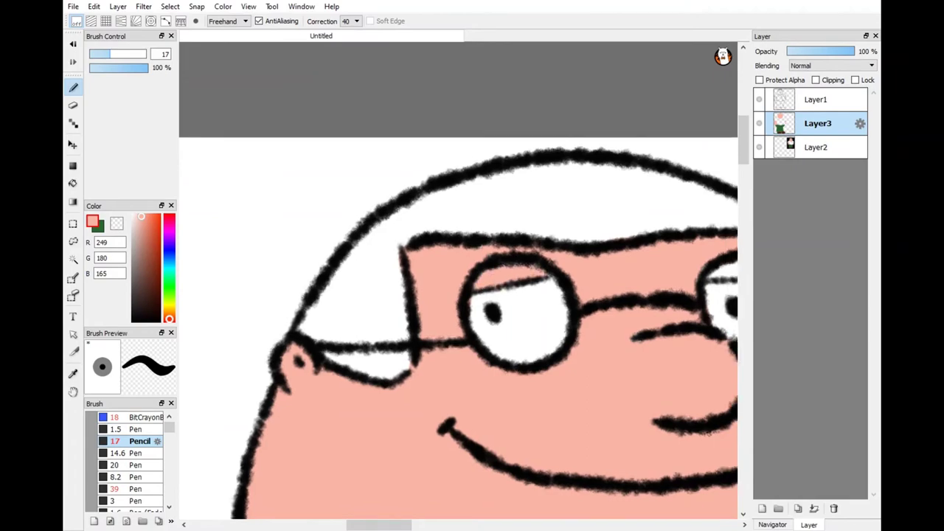
Step: Sample the dark brown of the shoes and paint over the unfilled gaps along the left shoe's outline with the Pencil
{"action": "scroll", "coordinate": [458, 295], "scroll_direction": "down", "scroll_amount": 3}
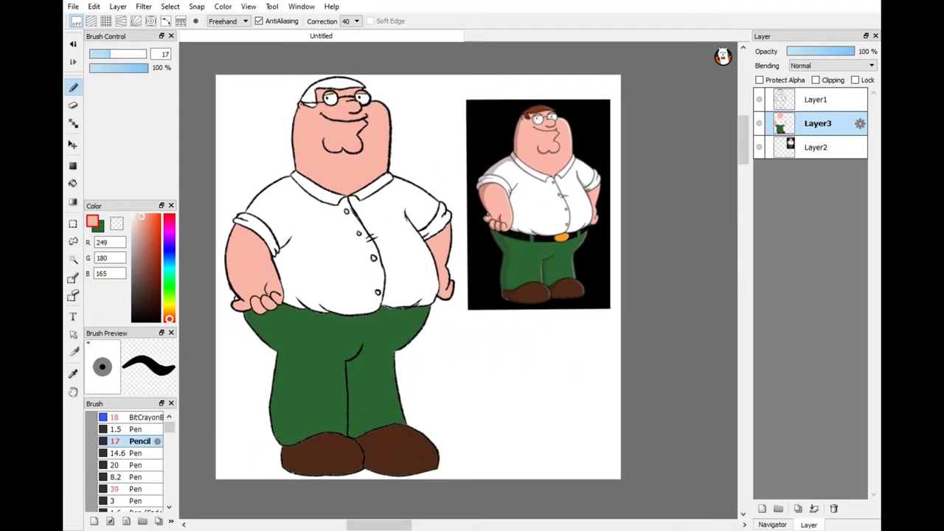
{"action": "scroll", "coordinate": [302, 487], "scroll_direction": "up", "scroll_amount": 4}
{"action": "left_click", "coordinate": [516, 384], "text": "alt"}
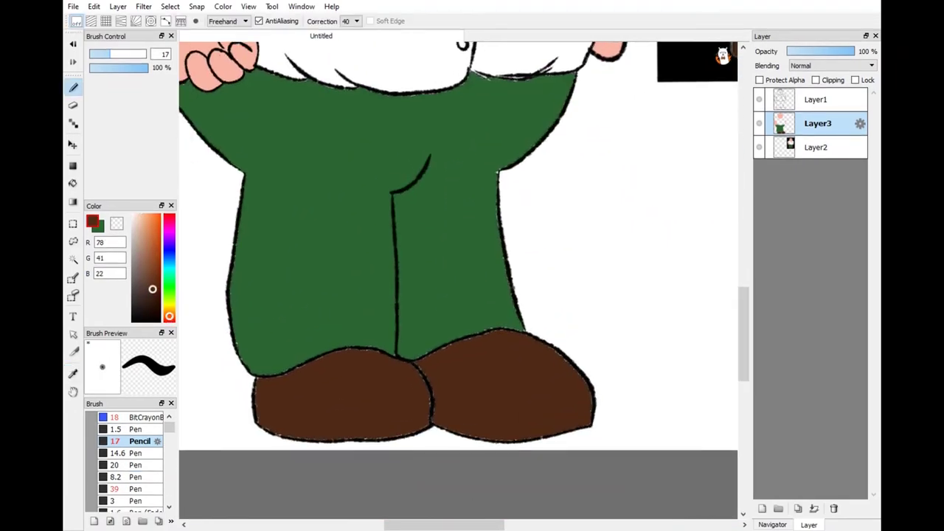
{"action": "scroll", "coordinate": [442, 398], "scroll_direction": "up", "scroll_amount": 3}
{"action": "left_click_drag", "start_coordinate": [605, 266], "coordinate": [616, 332]}
{"action": "left_click_drag", "start_coordinate": [603, 295], "coordinate": [599, 384]}
{"action": "mouse_move", "coordinate": [594, 262]}
{"action": "left_mouse_down"}
{"action": "mouse_move", "coordinate": [550, 221]}
{"action": "mouse_move", "coordinate": [714, 150]}
{"action": "left_mouse_up"}
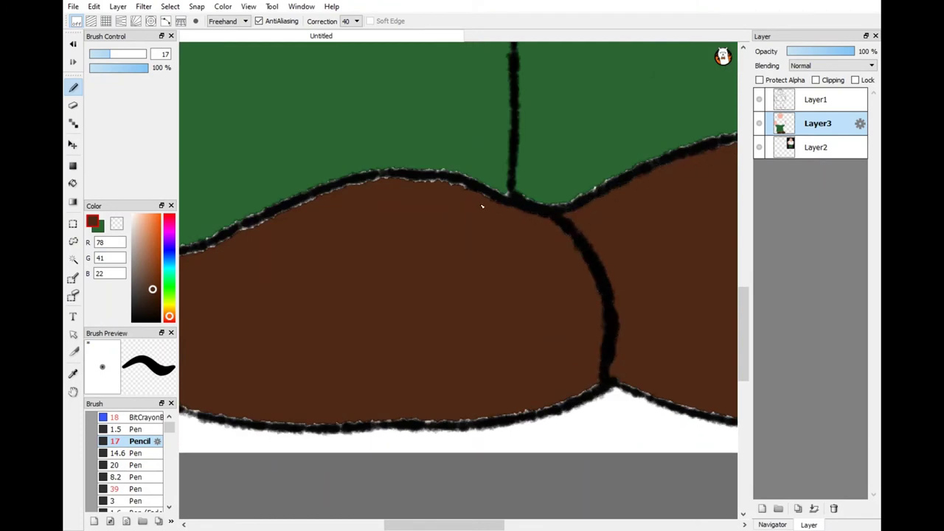
{"action": "mouse_move", "coordinate": [481, 206]}
{"action": "left_mouse_down"}
{"action": "mouse_move", "coordinate": [438, 183]}
{"action": "mouse_move", "coordinate": [249, 221]}
{"action": "left_mouse_up"}
{"action": "scroll", "coordinate": [250, 222], "scroll_direction": "down", "scroll_amount": 1}
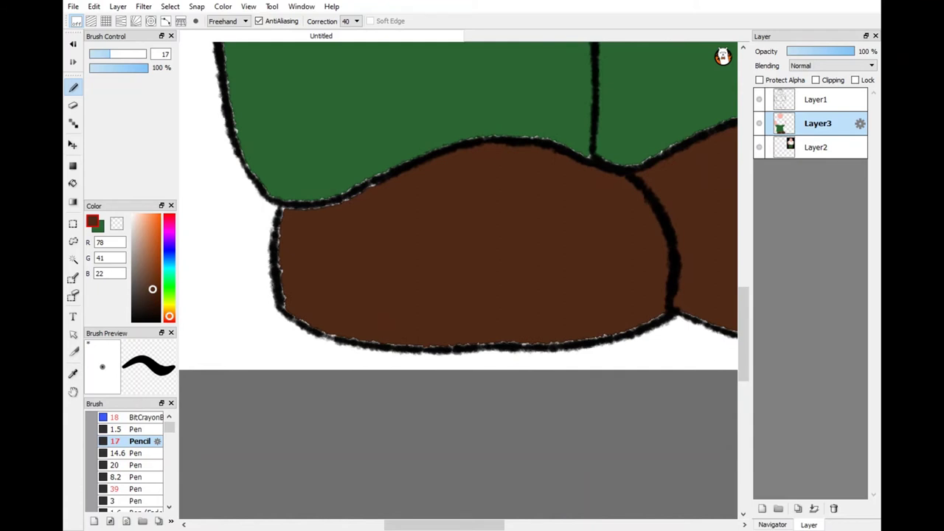
{"action": "mouse_move", "coordinate": [394, 193]}
{"action": "left_mouse_down"}
{"action": "mouse_move", "coordinate": [314, 200]}
{"action": "mouse_move", "coordinate": [278, 299]}
{"action": "mouse_move", "coordinate": [338, 336]}
{"action": "mouse_move", "coordinate": [411, 346]}
{"action": "mouse_move", "coordinate": [537, 344]}
{"action": "mouse_move", "coordinate": [665, 316]}
{"action": "left_mouse_up"}
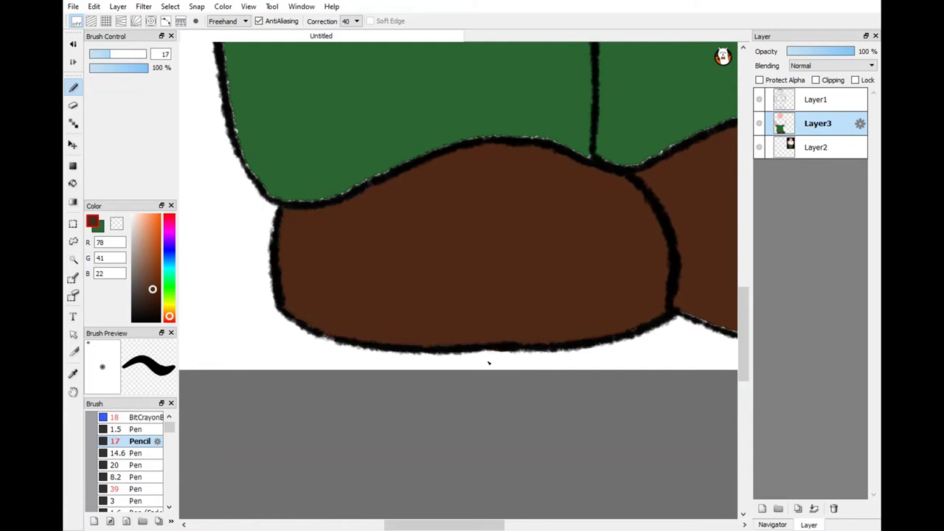
Step: Paint the same dark brown into the gaps along the right shoe's outline
{"action": "scroll", "coordinate": [489, 363], "scroll_direction": "right", "scroll_amount": 5}
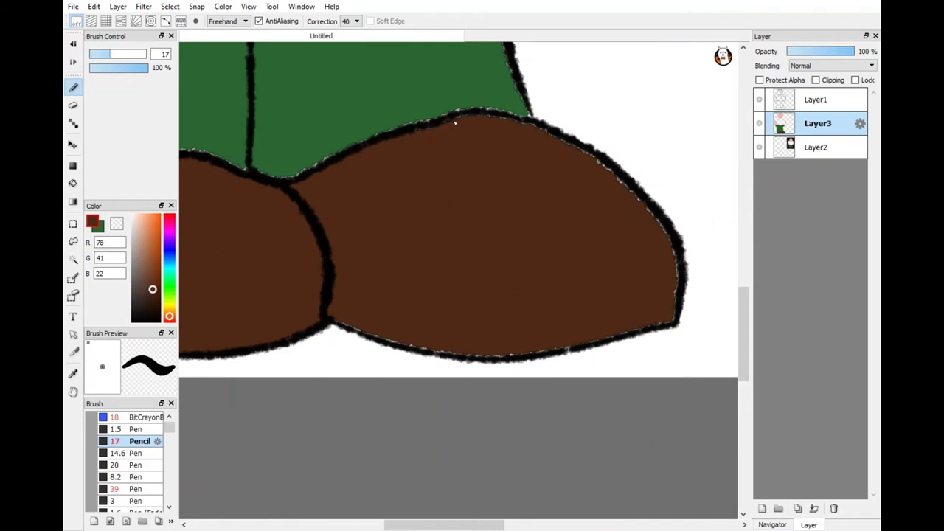
{"action": "scroll", "coordinate": [466, 140], "scroll_direction": "right", "scroll_amount": 1}
{"action": "mouse_move", "coordinate": [477, 140]}
{"action": "left_mouse_down"}
{"action": "mouse_move", "coordinate": [528, 164]}
{"action": "mouse_move", "coordinate": [601, 222]}
{"action": "mouse_move", "coordinate": [634, 288]}
{"action": "mouse_move", "coordinate": [627, 336]}
{"action": "mouse_move", "coordinate": [493, 366]}
{"action": "mouse_move", "coordinate": [412, 366]}
{"action": "mouse_move", "coordinate": [297, 333]}
{"action": "mouse_move", "coordinate": [399, 288]}
{"action": "left_mouse_up"}
{"action": "scroll", "coordinate": [296, 334], "scroll_direction": "down", "scroll_amount": 1}
Step: Sample the trouser green and paint over the gaps along the right leg's hem and outer outline
{"action": "left_click", "coordinate": [313, 299], "text": "alt"}
{"action": "left_click_drag", "start_coordinate": [516, 271], "coordinate": [443, 278]}
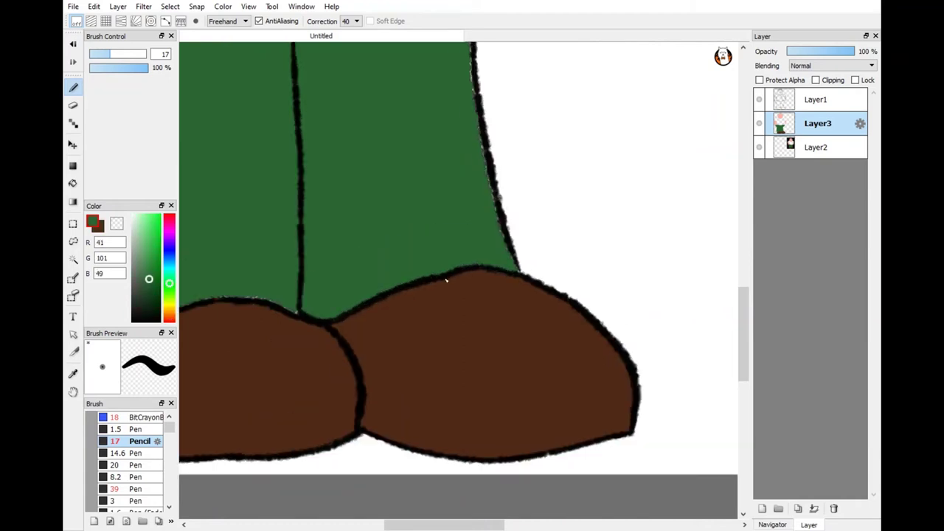
{"action": "left_click_drag", "start_coordinate": [477, 121], "coordinate": [519, 272]}
Step: Paint green into the gaps along the left leg's hem and outer outline, redoing the first stroke on the outer edge
{"action": "scroll", "coordinate": [457, 258], "scroll_direction": "up", "scroll_amount": 2}
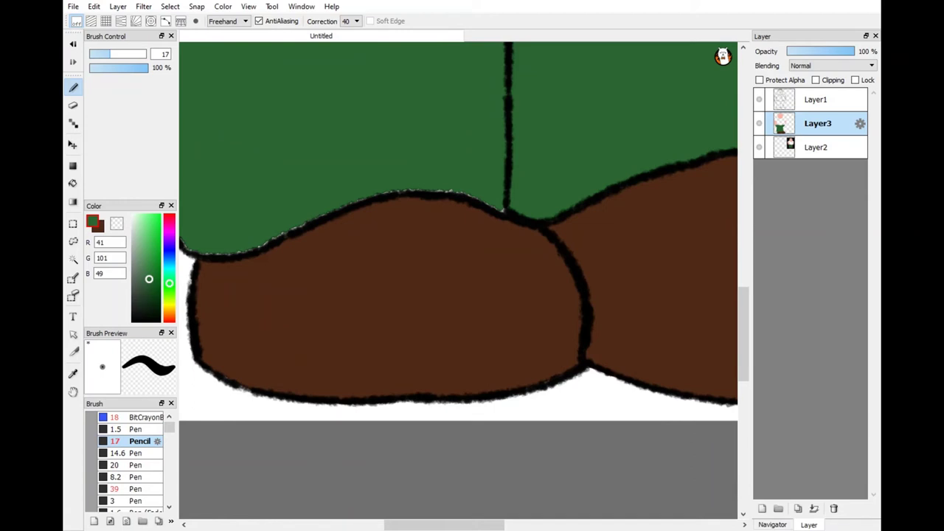
{"action": "mouse_move", "coordinate": [491, 203]}
{"action": "left_mouse_down"}
{"action": "mouse_move", "coordinate": [381, 196]}
{"action": "mouse_move", "coordinate": [266, 243]}
{"action": "mouse_move", "coordinate": [430, 335]}
{"action": "left_mouse_up"}
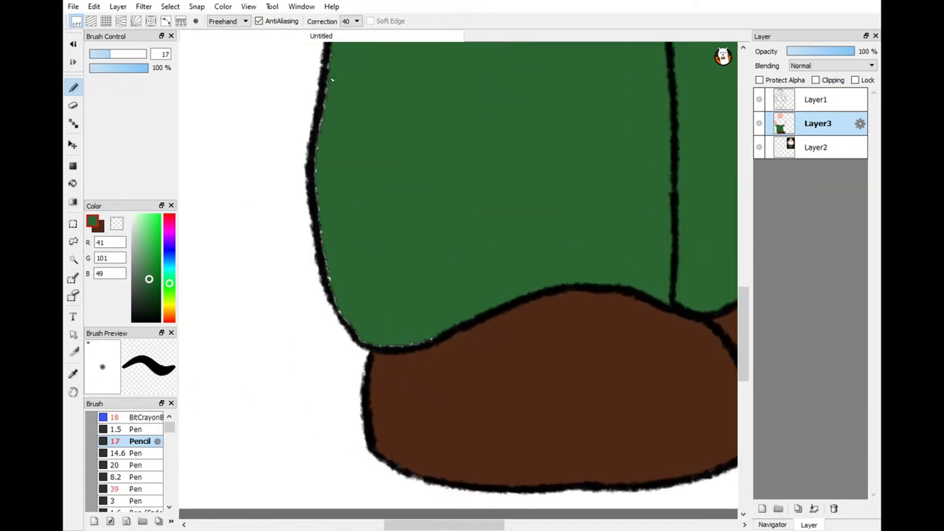
{"action": "left_click_drag", "start_coordinate": [328, 74], "coordinate": [334, 293]}
{"action": "key", "text": "ctrl+z"}
{"action": "mouse_move", "coordinate": [325, 98]}
{"action": "left_mouse_down"}
{"action": "mouse_move", "coordinate": [315, 196]}
{"action": "mouse_move", "coordinate": [342, 311]}
{"action": "left_mouse_up"}
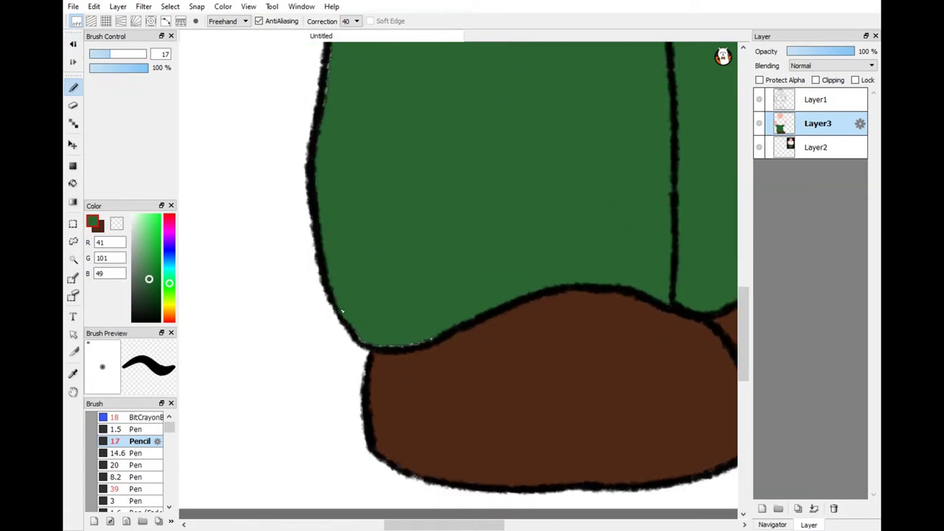
{"action": "left_click_drag", "start_coordinate": [404, 347], "coordinate": [358, 344]}
Step: Paint green over the gaps along the left hip, around the fingers and along the waistline under the shirt
{"action": "scroll", "coordinate": [458, 280], "scroll_direction": "up", "scroll_amount": 3}
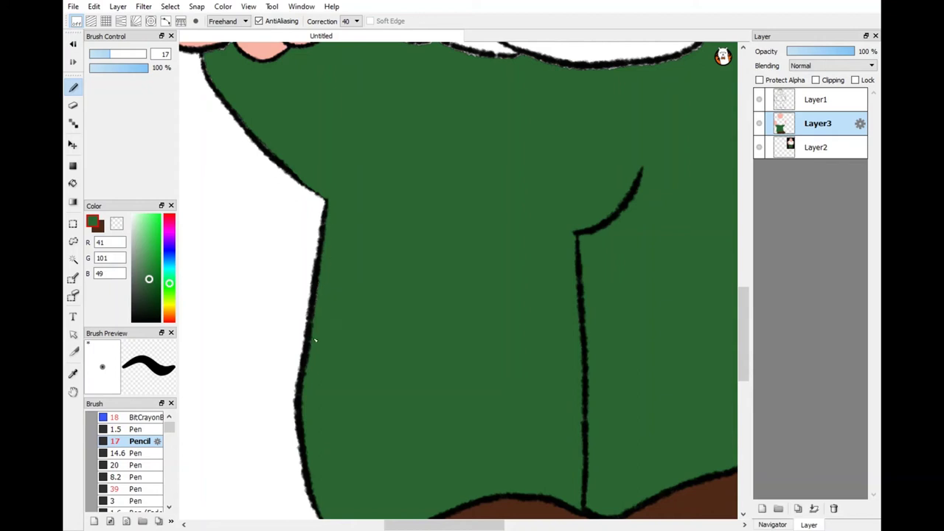
{"action": "scroll", "coordinate": [319, 297], "scroll_direction": "up", "scroll_amount": 5}
{"action": "mouse_move", "coordinate": [277, 161]}
{"action": "left_mouse_down"}
{"action": "mouse_move", "coordinate": [247, 169]}
{"action": "mouse_move", "coordinate": [257, 217]}
{"action": "left_mouse_up"}
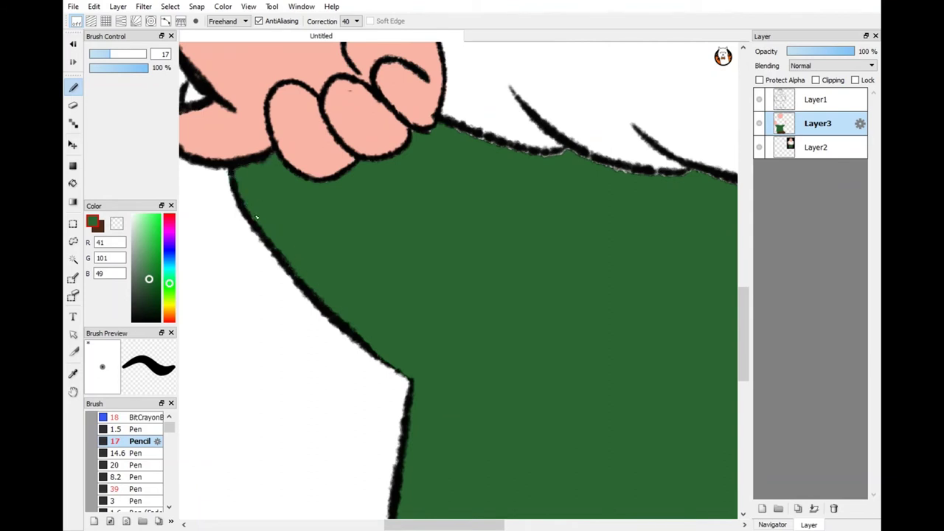
{"action": "left_click_drag", "start_coordinate": [435, 133], "coordinate": [563, 160]}
{"action": "scroll", "coordinate": [564, 159], "scroll_direction": "down", "scroll_amount": 2}
{"action": "mouse_move", "coordinate": [272, 216]}
{"action": "left_mouse_down"}
{"action": "mouse_move", "coordinate": [352, 247]}
{"action": "mouse_move", "coordinate": [436, 241]}
{"action": "mouse_move", "coordinate": [598, 267]}
{"action": "left_mouse_up"}
{"action": "scroll", "coordinate": [560, 250], "scroll_direction": "right", "scroll_amount": 4}
{"action": "mouse_move", "coordinate": [543, 216]}
{"action": "left_mouse_down"}
{"action": "mouse_move", "coordinate": [513, 213]}
{"action": "mouse_move", "coordinate": [530, 214]}
{"action": "mouse_move", "coordinate": [473, 191]}
{"action": "mouse_move", "coordinate": [288, 274]}
{"action": "left_mouse_up"}
Step: Handwrite the green note "I forgot the belt but I dont want to go back + change it" below the reference image, undoing faulty strokes
{"action": "scroll", "coordinate": [443, 234], "scroll_direction": "down", "scroll_amount": 5}
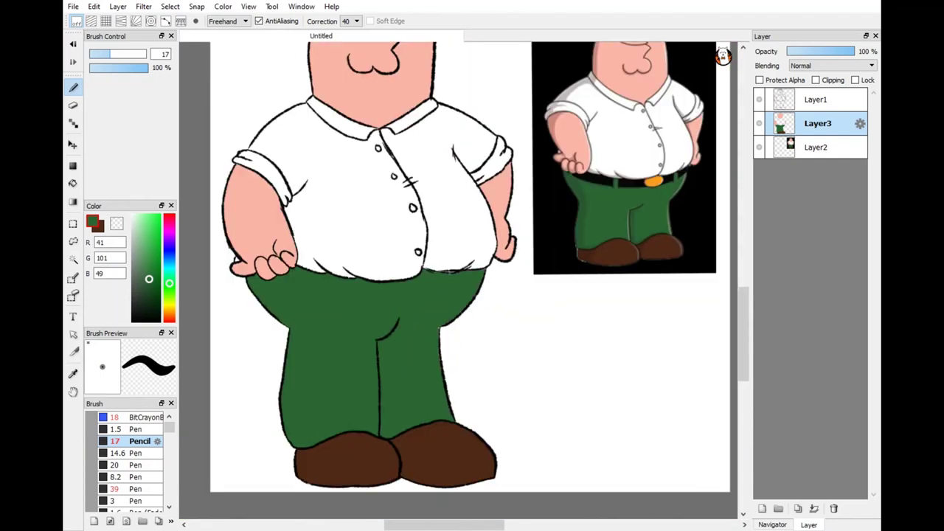
{"action": "mouse_move", "coordinate": [509, 359]}
{"action": "left_mouse_down"}
{"action": "mouse_move", "coordinate": [605, 358]}
{"action": "mouse_move", "coordinate": [676, 336]}
{"action": "mouse_move", "coordinate": [710, 344]}
{"action": "mouse_move", "coordinate": [565, 398]}
{"action": "mouse_move", "coordinate": [718, 387]}
{"action": "left_mouse_up"}
{"action": "key", "text": "ctrl+z"}
{"action": "key", "text": "ctrl+z"}
{"action": "key", "text": "ctrl+z"}
{"action": "key", "text": "ctrl+z"}
Step: Paint green into the remaining gaps under the shirt's right hem and along the right hip
{"action": "scroll", "coordinate": [472, 295], "scroll_direction": "up", "scroll_amount": 5}
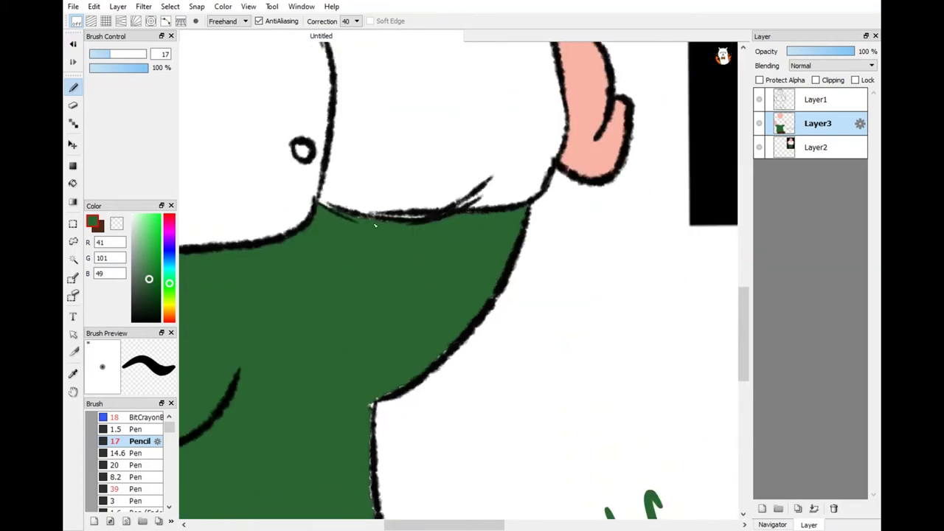
{"action": "left_click_drag", "start_coordinate": [375, 225], "coordinate": [438, 77]}
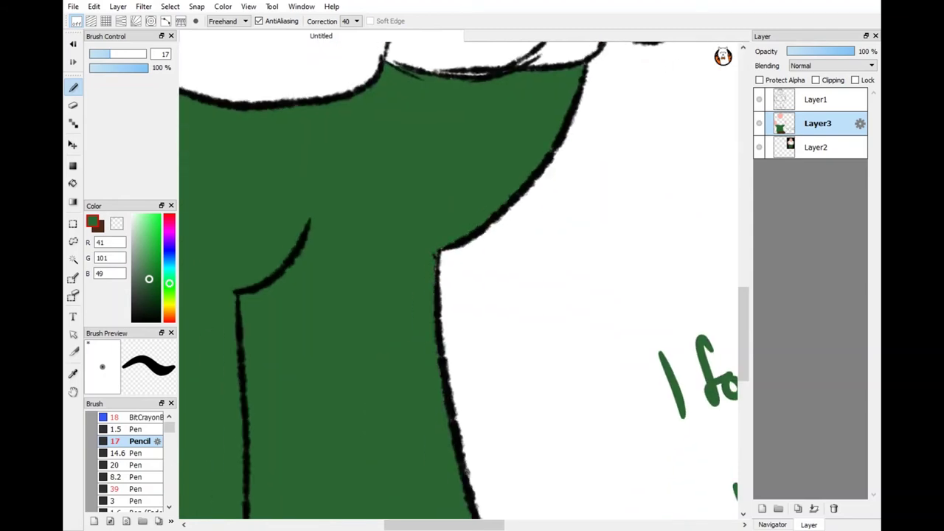
{"action": "scroll", "coordinate": [442, 295], "scroll_direction": "down", "scroll_amount": 5}
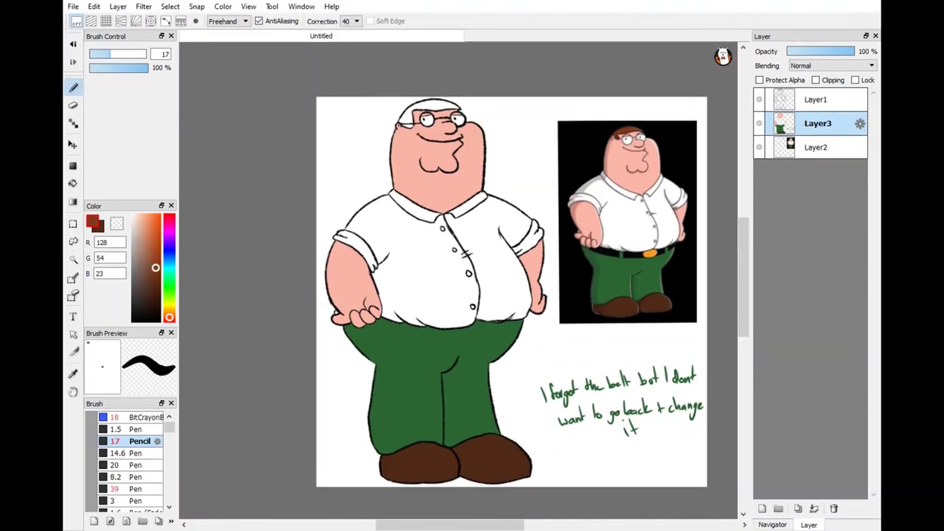
Step: Fill the hair with reddish brown (RGB 128, 54, 23) on Layer3 and cover the gaps along its outline with the Pencil
{"action": "scroll", "coordinate": [435, 148], "scroll_direction": "up", "scroll_amount": 5}
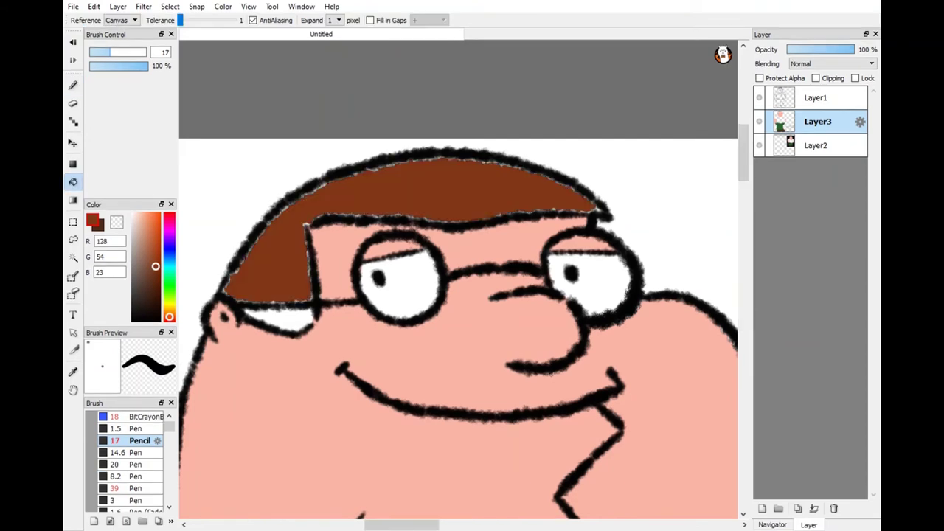
{"action": "mouse_move", "coordinate": [317, 188]}
{"action": "left_mouse_down"}
{"action": "mouse_move", "coordinate": [270, 230]}
{"action": "mouse_move", "coordinate": [248, 308]}
{"action": "mouse_move", "coordinate": [304, 307]}
{"action": "left_mouse_up"}
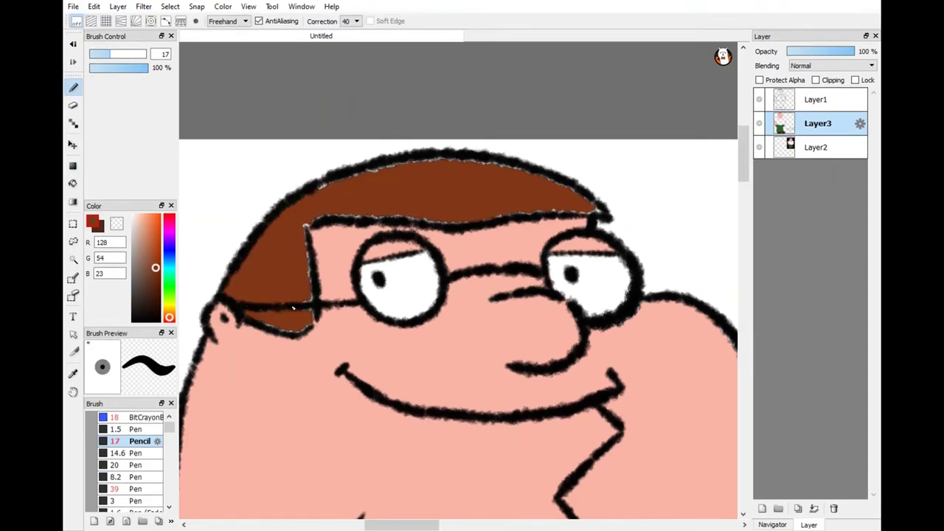
{"action": "mouse_move", "coordinate": [310, 223]}
{"action": "left_mouse_down"}
{"action": "mouse_move", "coordinate": [309, 306]}
{"action": "mouse_move", "coordinate": [262, 331]}
{"action": "mouse_move", "coordinate": [366, 216]}
{"action": "mouse_move", "coordinate": [481, 221]}
{"action": "mouse_move", "coordinate": [599, 207]}
{"action": "mouse_move", "coordinate": [517, 168]}
{"action": "mouse_move", "coordinate": [323, 190]}
{"action": "left_mouse_up"}
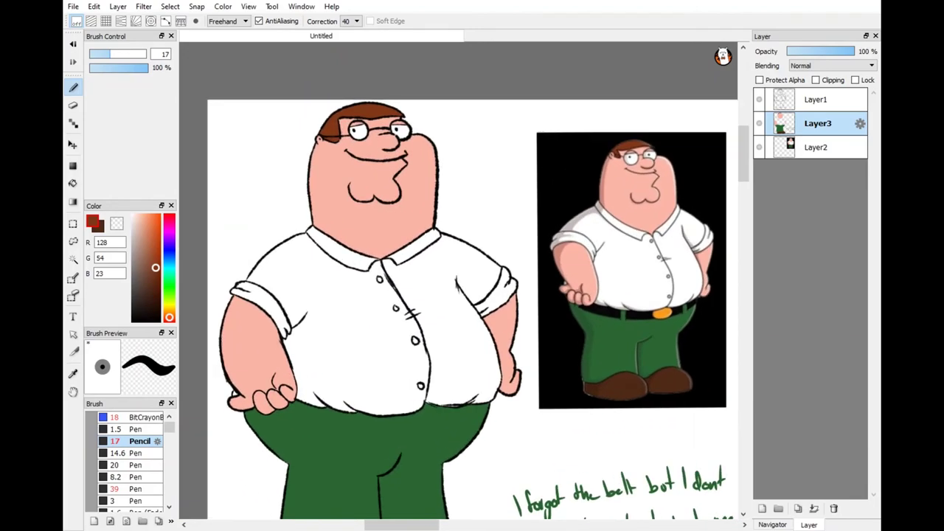
Step: Draw the belt buckle's curved outline below the shirt hem on Layer1 with the black BitCrayon brush, undoing and redrawing the first attempt
{"action": "left_click", "coordinate": [815, 99]}
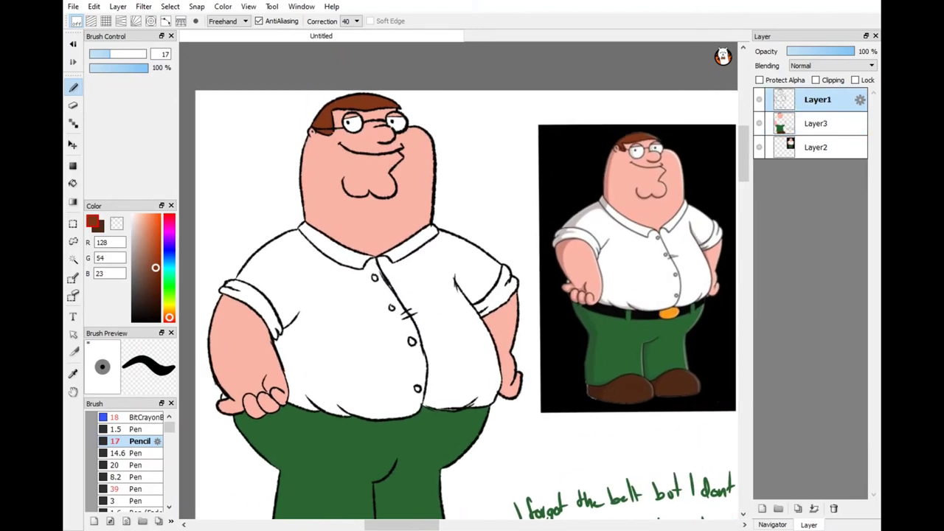
{"action": "left_click", "coordinate": [134, 320]}
{"action": "left_click", "coordinate": [140, 417]}
{"action": "scroll", "coordinate": [457, 281], "scroll_direction": "up", "scroll_amount": 1}
{"action": "scroll", "coordinate": [457, 281], "scroll_direction": "right", "scroll_amount": 3}
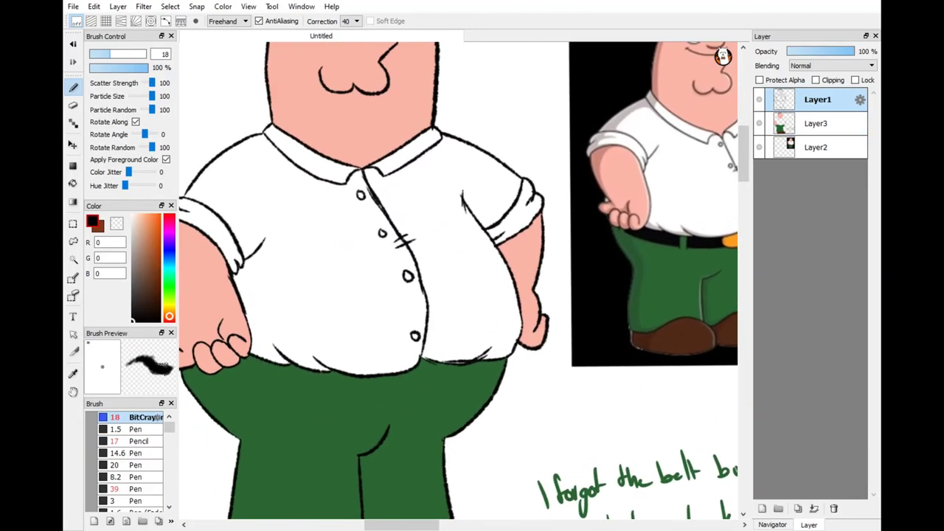
{"action": "scroll", "coordinate": [457, 281], "scroll_direction": "up", "scroll_amount": 1}
{"action": "left_click_drag", "start_coordinate": [396, 334], "coordinate": [466, 322]}
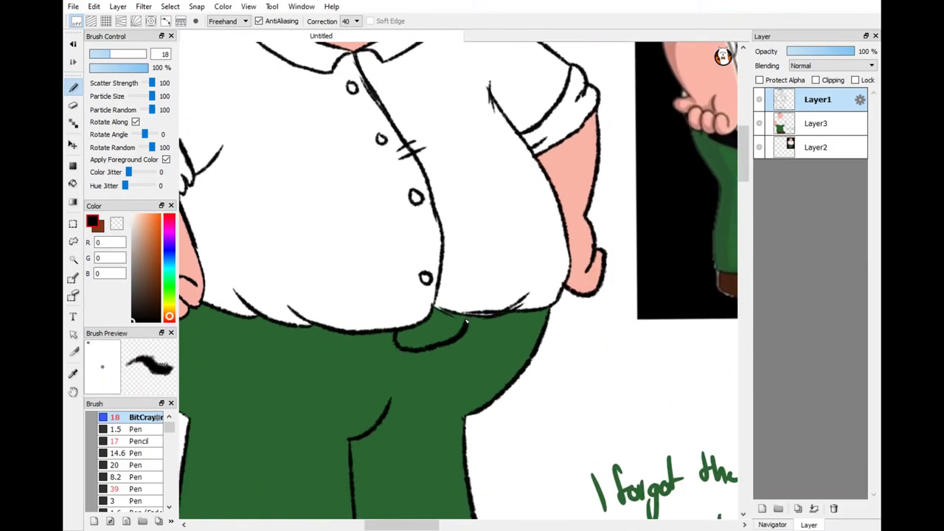
{"action": "scroll", "coordinate": [457, 280], "scroll_direction": "down", "scroll_amount": 2}
{"action": "scroll", "coordinate": [457, 280], "scroll_direction": "up", "scroll_amount": 2}
{"action": "key", "text": "ctrl+z"}
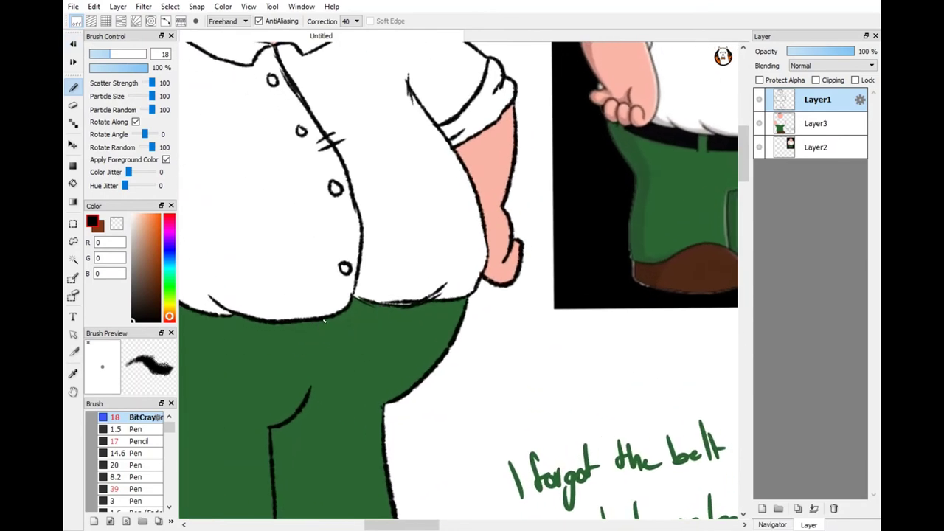
{"action": "mouse_move", "coordinate": [319, 318]}
{"action": "left_mouse_down"}
{"action": "mouse_move", "coordinate": [375, 336]}
{"action": "mouse_move", "coordinate": [396, 308]}
{"action": "left_mouse_up"}
Step: Draw pairs of short belt-loop lines on both sides of the buckle, redoing the misplaced line
{"action": "scroll", "coordinate": [458, 281], "scroll_direction": "down", "scroll_amount": 2}
{"action": "scroll", "coordinate": [457, 280], "scroll_direction": "up", "scroll_amount": 1}
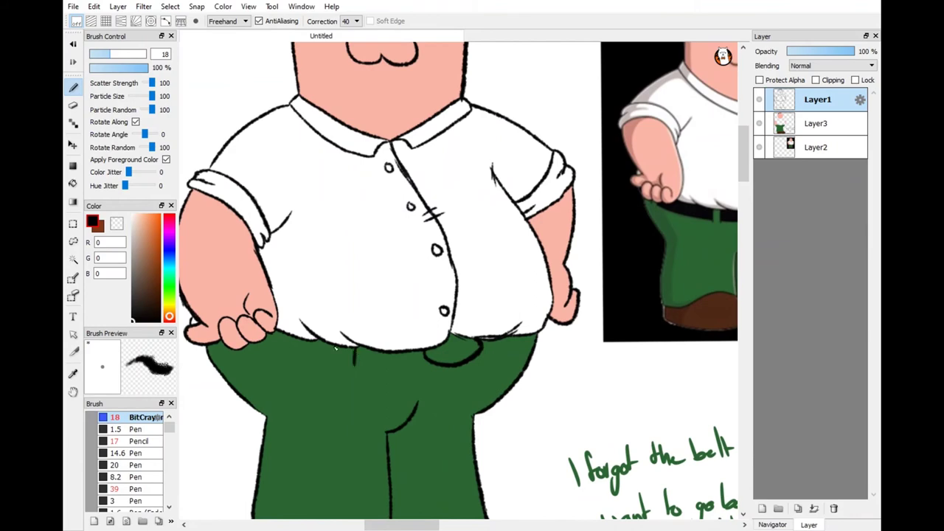
{"action": "key", "text": "ctrl+z"}
{"action": "scroll", "coordinate": [458, 280], "scroll_direction": "up", "scroll_amount": 1}
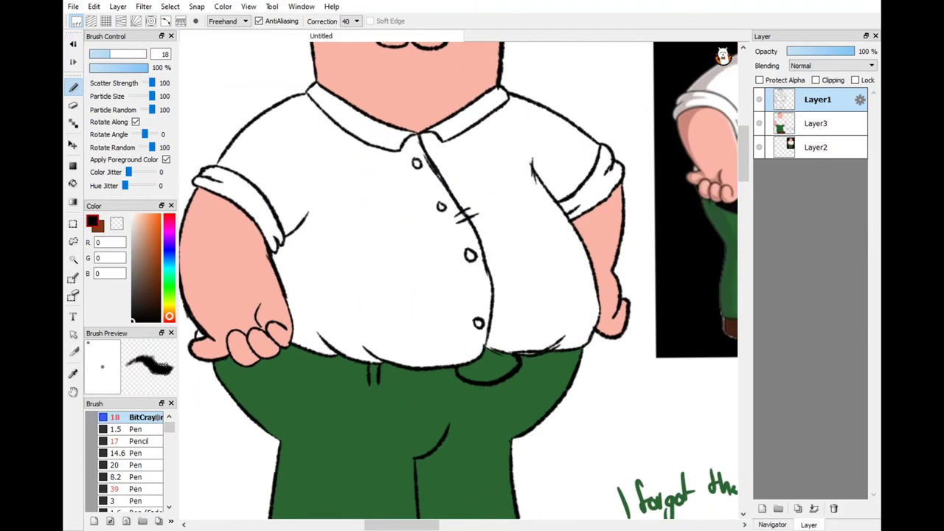
{"action": "scroll", "coordinate": [260, 370], "scroll_direction": "down", "scroll_amount": 2}
{"action": "scroll", "coordinate": [386, 358], "scroll_direction": "up", "scroll_amount": 1}
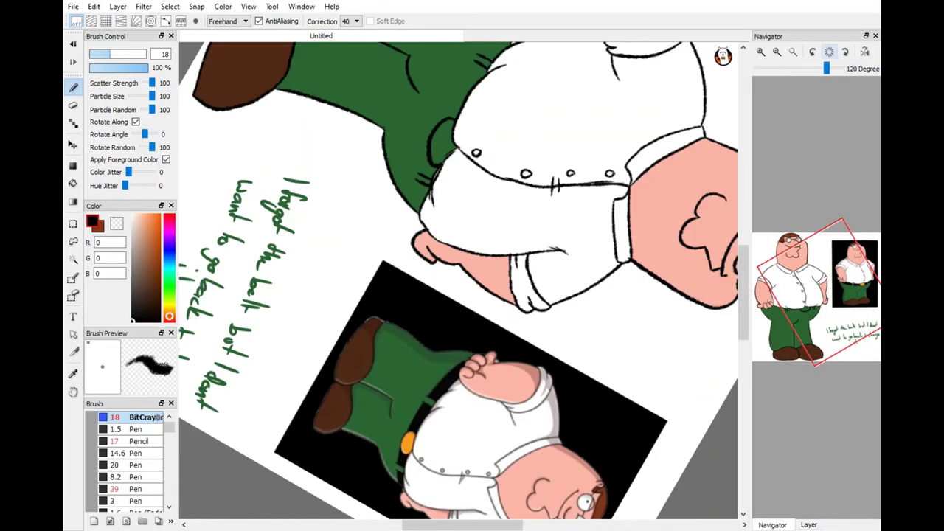
Step: With the canvas rotated to 120 degrees, draw the belt's lower edge between the hips, loops and buckle
{"action": "scroll", "coordinate": [338, 289], "scroll_direction": "up", "scroll_amount": 3}
{"action": "left_click_drag", "start_coordinate": [333, 304], "coordinate": [317, 369]}
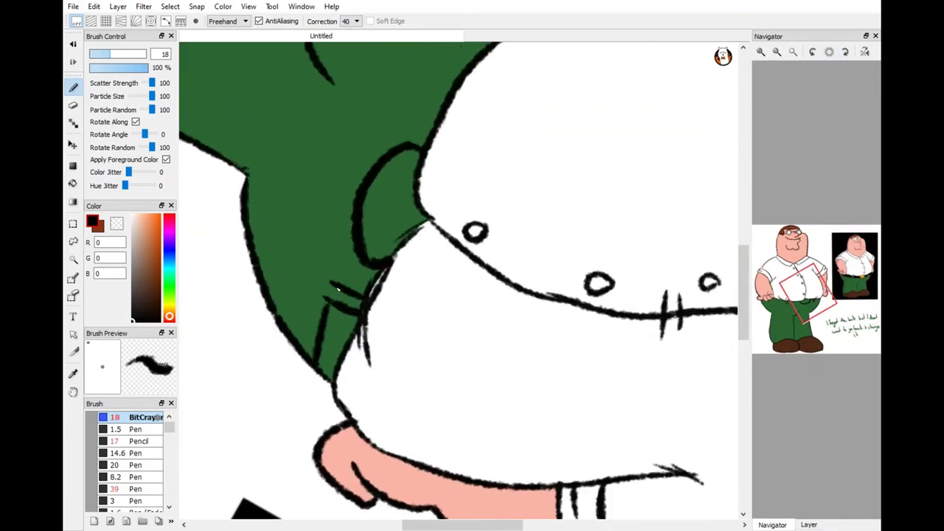
{"action": "left_click_drag", "start_coordinate": [355, 221], "coordinate": [295, 339]}
{"action": "left_click_drag", "start_coordinate": [435, 240], "coordinate": [373, 250]}
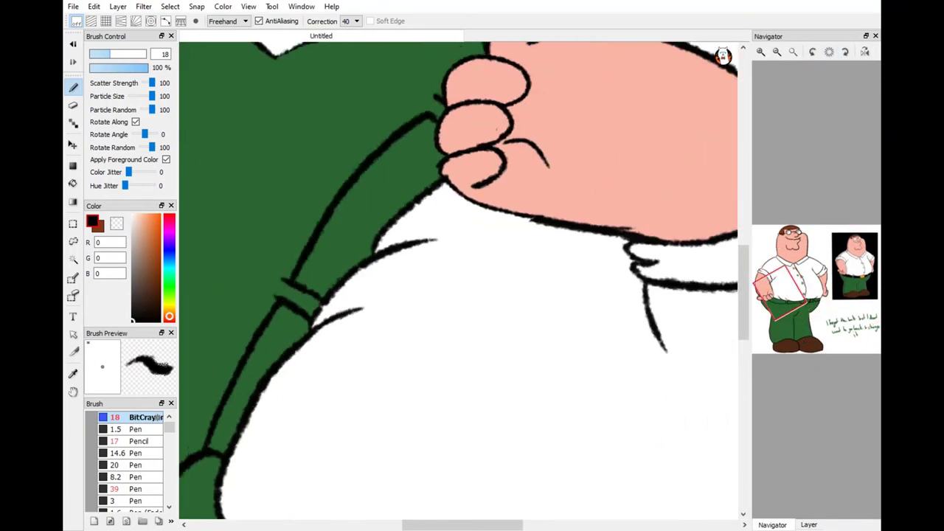
Step: Reset the canvas rotation and fill the belt sections between the loops and buckle with black using the Bucket tool
{"action": "key", "text": "ctrl+0"}
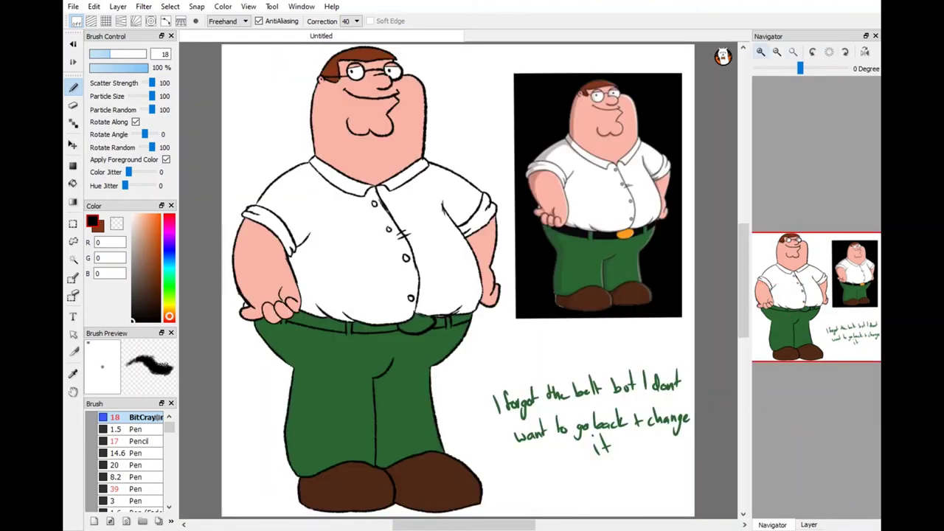
{"action": "key", "text": "g"}
{"action": "left_click", "coordinate": [376, 327]}
{"action": "left_click", "coordinate": [440, 323]}
{"action": "left_click", "coordinate": [462, 319]}
{"action": "left_click", "coordinate": [317, 321]}
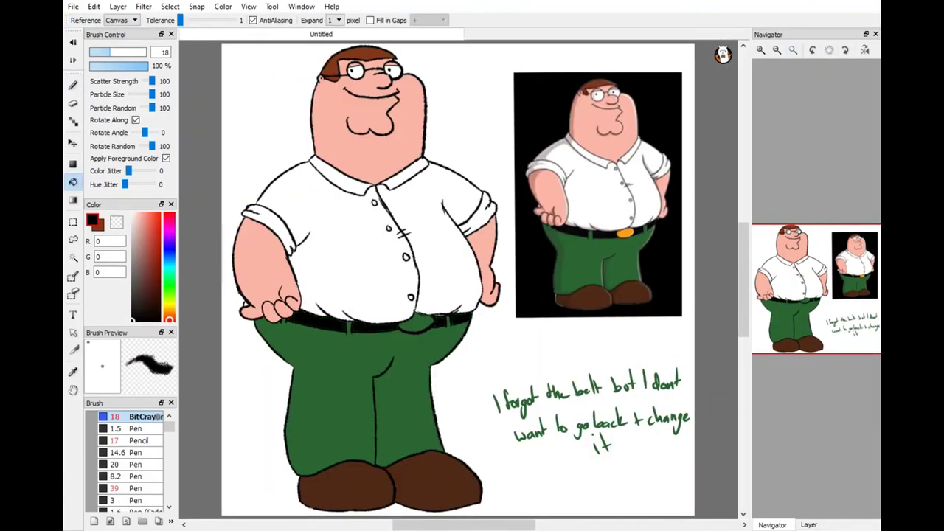
Step: Paint over the gaps in the black belt to the right of the buckle with the size 17 Pencil brush
{"action": "key", "text": "b"}
{"action": "scroll", "coordinate": [369, 325], "scroll_direction": "up", "scroll_amount": 5}
{"action": "left_click", "coordinate": [139, 441]}
{"action": "mouse_move", "coordinate": [330, 340]}
{"action": "left_mouse_down"}
{"action": "mouse_move", "coordinate": [320, 393]}
{"action": "mouse_move", "coordinate": [380, 349]}
{"action": "mouse_move", "coordinate": [377, 386]}
{"action": "mouse_move", "coordinate": [421, 333]}
{"action": "mouse_move", "coordinate": [439, 378]}
{"action": "left_mouse_up"}
{"action": "mouse_move", "coordinate": [540, 343]}
{"action": "left_mouse_down"}
{"action": "mouse_move", "coordinate": [535, 315]}
{"action": "mouse_move", "coordinate": [442, 322]}
{"action": "left_mouse_up"}
{"action": "mouse_move", "coordinate": [364, 327]}
{"action": "left_mouse_down"}
{"action": "mouse_move", "coordinate": [314, 326]}
{"action": "mouse_move", "coordinate": [378, 325]}
{"action": "left_mouse_up"}
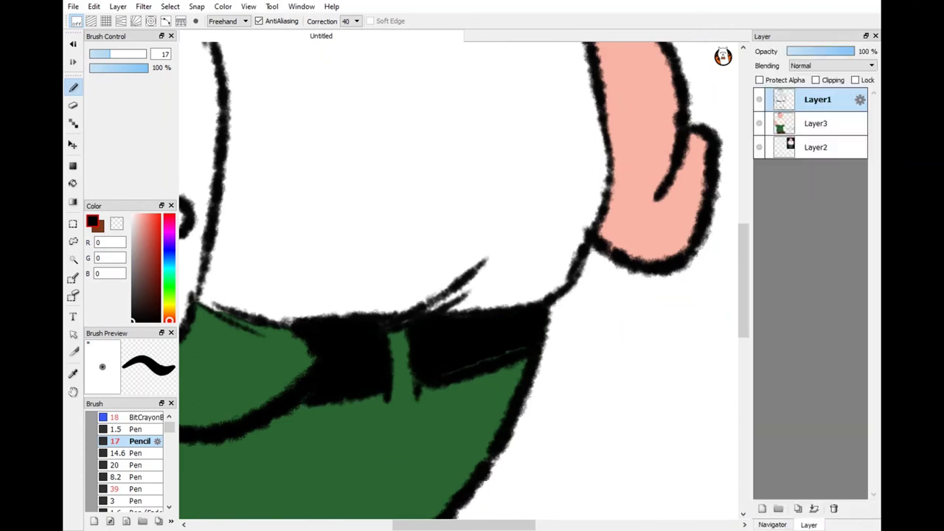
{"action": "left_click_drag", "start_coordinate": [525, 349], "coordinate": [445, 375]}
Step: Touch up the black belt from the buckle's left side to the left hand, covering the remaining green gaps
{"action": "mouse_move", "coordinate": [815, 297]}
{"action": "left_mouse_down"}
{"action": "mouse_move", "coordinate": [793, 303]}
{"action": "mouse_move", "coordinate": [772, 445]}
{"action": "mouse_move", "coordinate": [810, 312]}
{"action": "mouse_move", "coordinate": [796, 307]}
{"action": "left_mouse_up"}
{"action": "mouse_move", "coordinate": [613, 274]}
{"action": "left_mouse_down"}
{"action": "mouse_move", "coordinate": [607, 307]}
{"action": "mouse_move", "coordinate": [530, 315]}
{"action": "mouse_move", "coordinate": [343, 320]}
{"action": "mouse_move", "coordinate": [295, 298]}
{"action": "mouse_move", "coordinate": [325, 258]}
{"action": "mouse_move", "coordinate": [406, 283]}
{"action": "mouse_move", "coordinate": [603, 276]}
{"action": "left_mouse_up"}
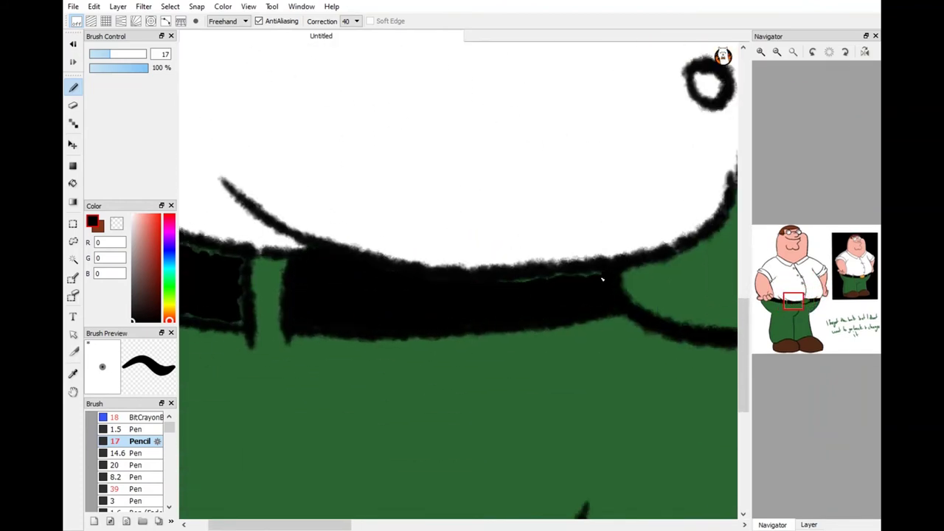
{"action": "left_click_drag", "start_coordinate": [794, 300], "coordinate": [784, 294]}
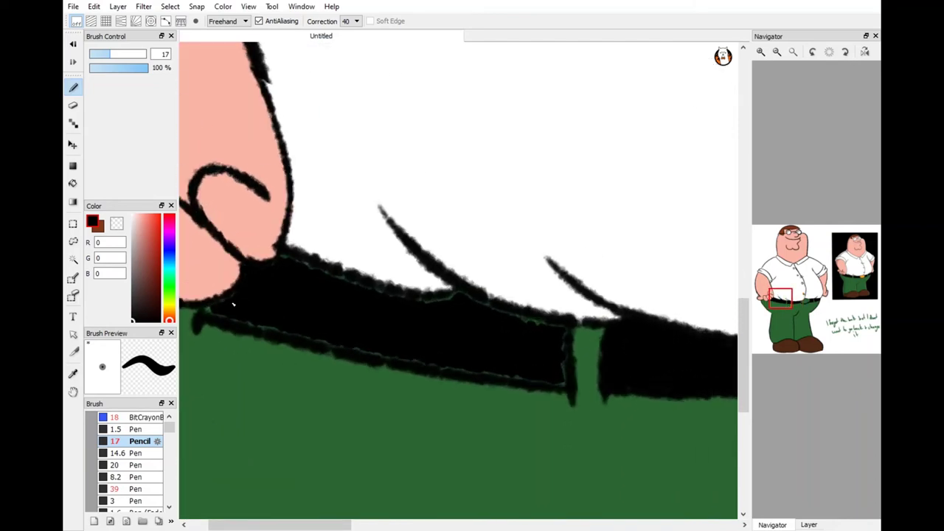
{"action": "mouse_move", "coordinate": [233, 304]}
{"action": "left_mouse_down"}
{"action": "mouse_move", "coordinate": [274, 332]}
{"action": "mouse_move", "coordinate": [518, 380]}
{"action": "mouse_move", "coordinate": [567, 359]}
{"action": "mouse_move", "coordinate": [543, 328]}
{"action": "mouse_move", "coordinate": [462, 297]}
{"action": "mouse_move", "coordinate": [423, 304]}
{"action": "mouse_move", "coordinate": [280, 255]}
{"action": "left_mouse_up"}
Step: Sample the orange of the reference's belt buckle and fill the drawn buckle with it on Layer3 using the Bucket tool
{"action": "scroll", "coordinate": [457, 280], "scroll_direction": "down", "scroll_amount": 5}
{"action": "key", "text": "alt"}
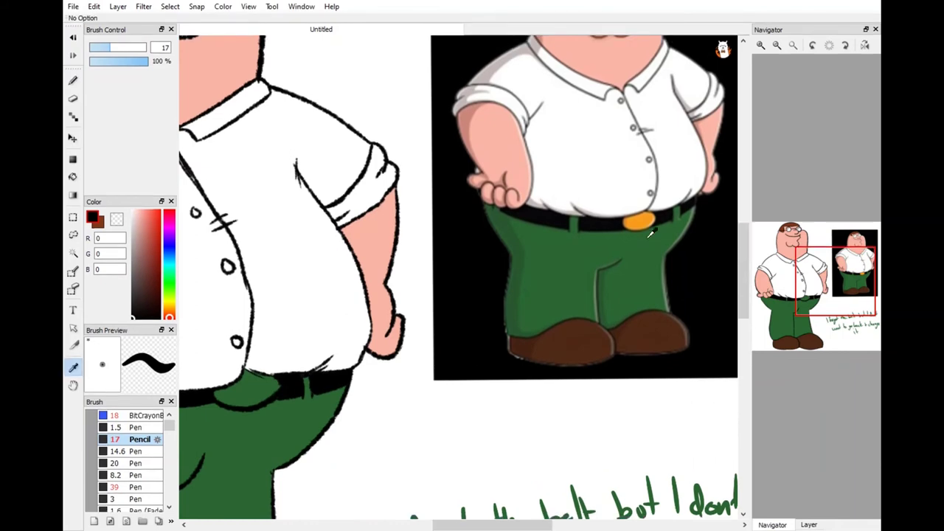
{"action": "left_click", "coordinate": [651, 233]}
{"action": "scroll", "coordinate": [413, 295], "scroll_direction": "up", "scroll_amount": 5}
{"action": "left_click", "coordinate": [809, 524]}
{"action": "scroll", "coordinate": [413, 295], "scroll_direction": "down", "scroll_amount": 3}
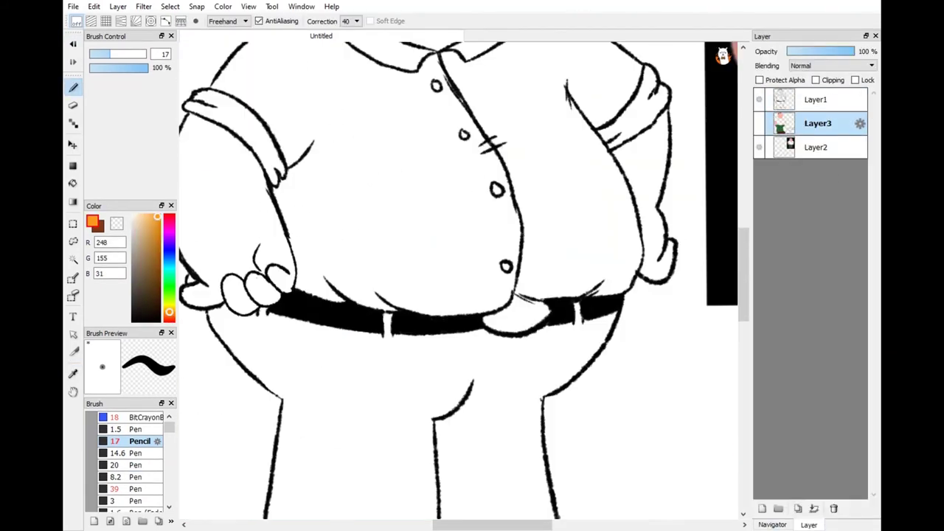
{"action": "scroll", "coordinate": [457, 281], "scroll_direction": "down", "scroll_amount": 3}
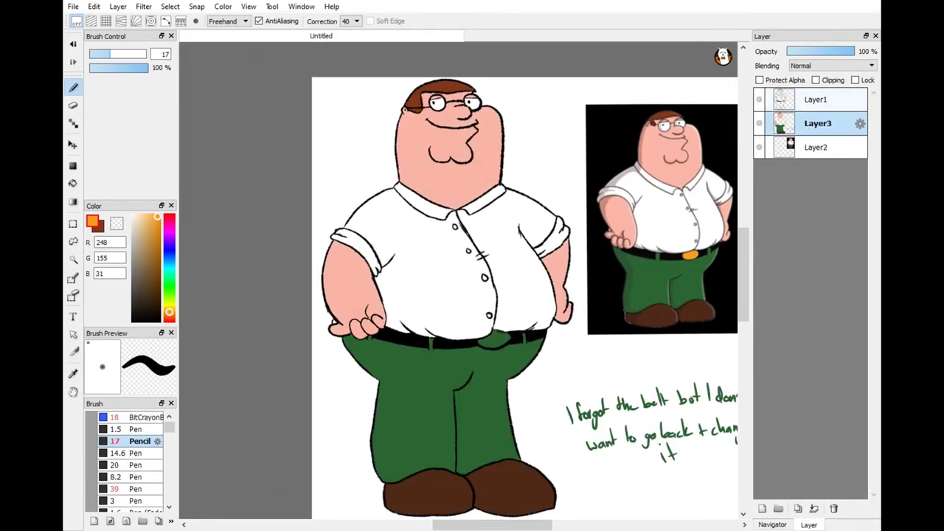
{"action": "scroll", "coordinate": [457, 281], "scroll_direction": "up", "scroll_amount": 5}
{"action": "key", "text": "g"}
{"action": "left_click", "coordinate": [384, 361]}
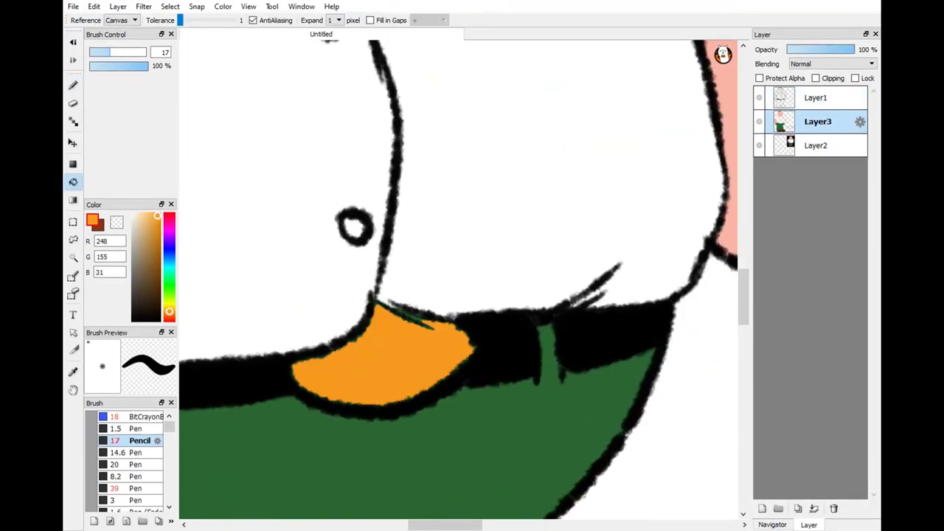
Step: Paint over the green slivers left along the buckle's upper edge with the orange Pencil brush
{"action": "key", "text": "b"}
{"action": "mouse_move", "coordinate": [357, 345]}
{"action": "left_mouse_down"}
{"action": "mouse_move", "coordinate": [318, 397]}
{"action": "mouse_move", "coordinate": [387, 405]}
{"action": "mouse_move", "coordinate": [471, 354]}
{"action": "mouse_move", "coordinate": [402, 319]}
{"action": "left_mouse_up"}
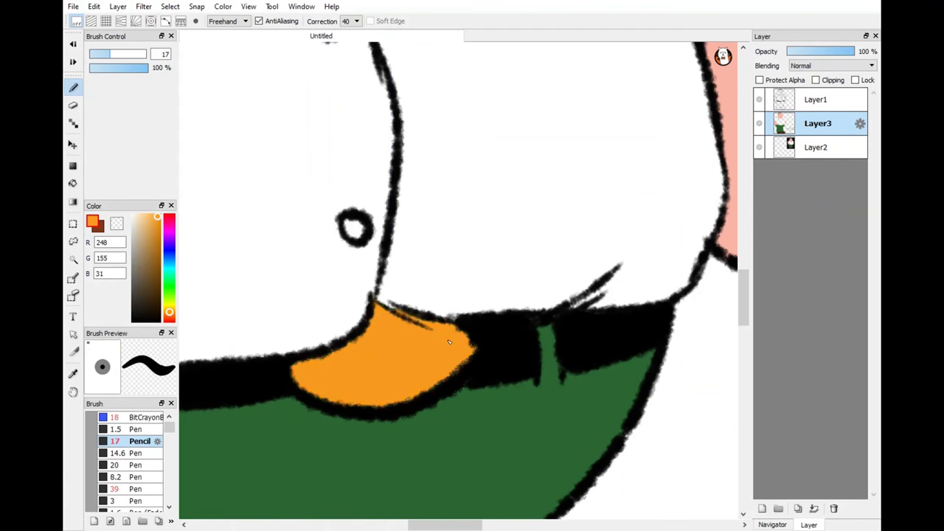
{"action": "scroll", "coordinate": [448, 342], "scroll_direction": "up", "scroll_amount": 2}
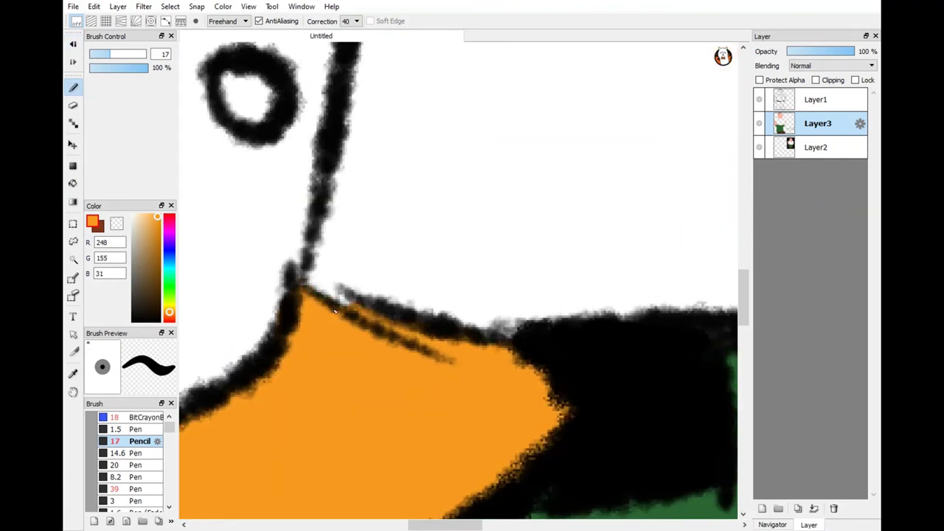
{"action": "scroll", "coordinate": [431, 283], "scroll_direction": "down", "scroll_amount": 2}
{"action": "scroll", "coordinate": [424, 328], "scroll_direction": "down", "scroll_amount": 5}
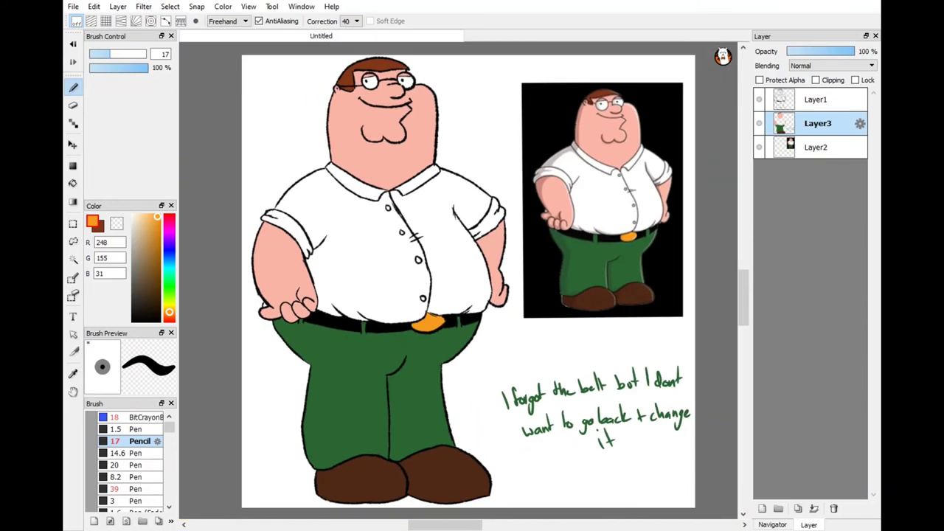
Step: Add a new layer above Layer3, sample the reference trousers' dark green shadow colour, and set the brush to Curve mode
{"action": "left_click", "coordinate": [762, 508]}
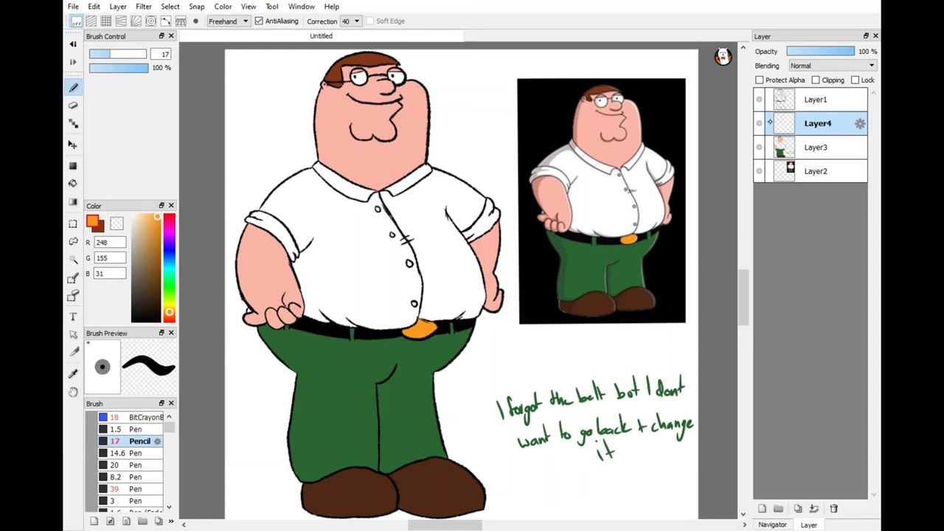
{"action": "left_click", "coordinate": [760, 99]}
{"action": "left_click", "coordinate": [759, 99]}
{"action": "left_click", "coordinate": [571, 251], "text": "alt"}
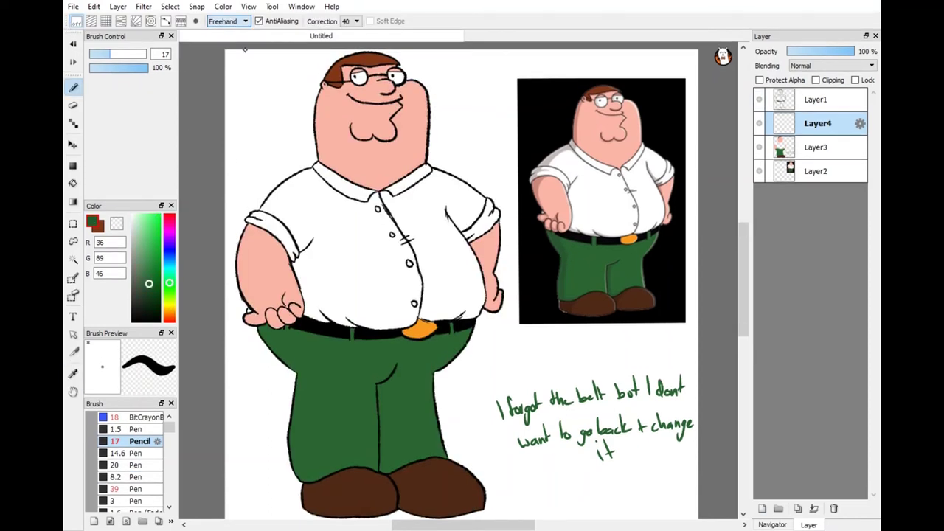
{"action": "left_click", "coordinate": [229, 21]}
{"action": "left_click", "coordinate": [221, 56]}
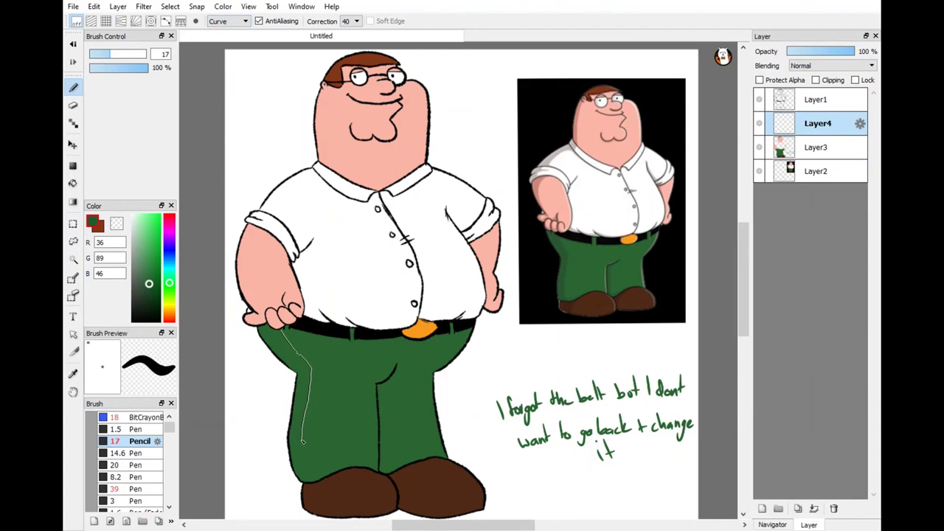
Step: Outline a shadow along the outer side of the left trouser leg, closing it freehand at the shoe, and fill it dark green
{"action": "left_click", "coordinate": [329, 478]}
{"action": "scroll", "coordinate": [329, 478], "scroll_direction": "up", "scroll_amount": 3}
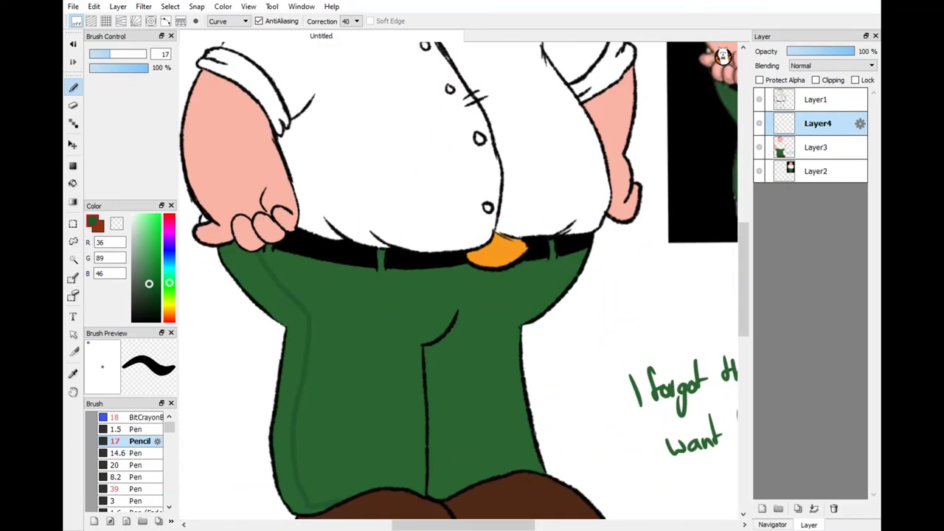
{"action": "scroll", "coordinate": [328, 478], "scroll_direction": "down", "scroll_amount": 2}
{"action": "scroll", "coordinate": [329, 478], "scroll_direction": "up", "scroll_amount": 4}
{"action": "scroll", "coordinate": [221, 427], "scroll_direction": "up", "scroll_amount": 1}
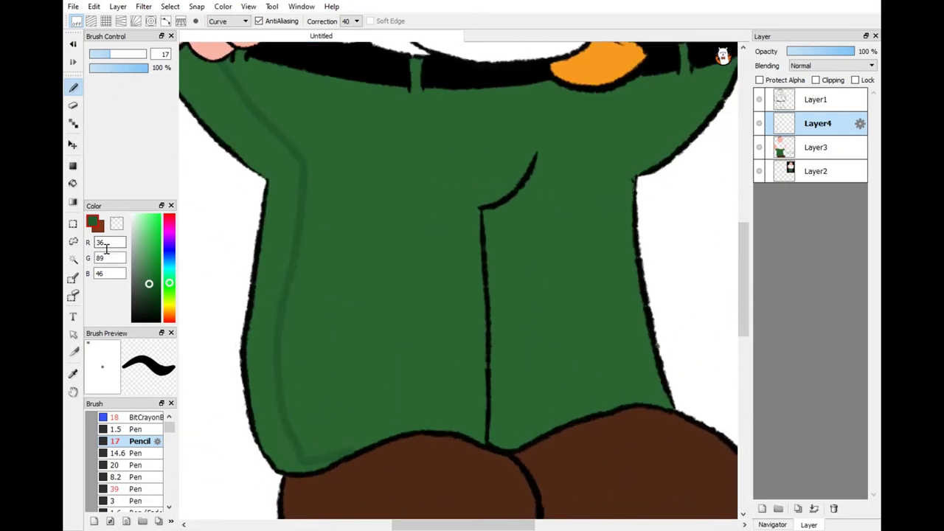
{"action": "scroll", "coordinate": [229, 21], "scroll_direction": "up", "scroll_amount": 2}
{"action": "scroll", "coordinate": [397, 409], "scroll_direction": "up", "scroll_amount": 2}
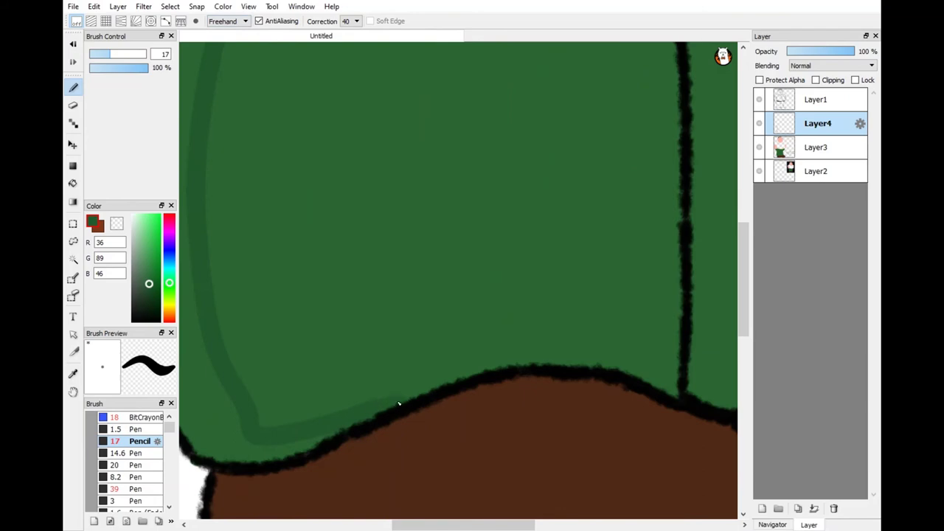
{"action": "scroll", "coordinate": [398, 404], "scroll_direction": "down", "scroll_amount": 4}
{"action": "key", "text": "g"}
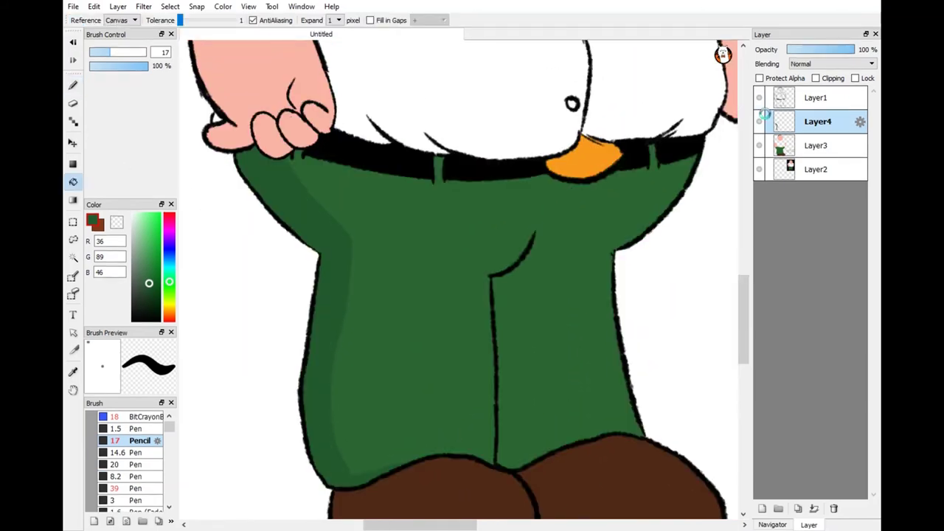
{"action": "scroll", "coordinate": [458, 281], "scroll_direction": "down", "scroll_amount": 3}
{"action": "scroll", "coordinate": [457, 281], "scroll_direction": "up", "scroll_amount": 3}
{"action": "scroll", "coordinate": [457, 281], "scroll_direction": "down", "scroll_amount": 3}
Step: Draw a narrow dark green shadow along the right trouser leg's inner seam and fill it, undoing and repeating the fill
{"action": "key", "text": "b"}
{"action": "scroll", "coordinate": [458, 280], "scroll_direction": "up", "scroll_amount": 3}
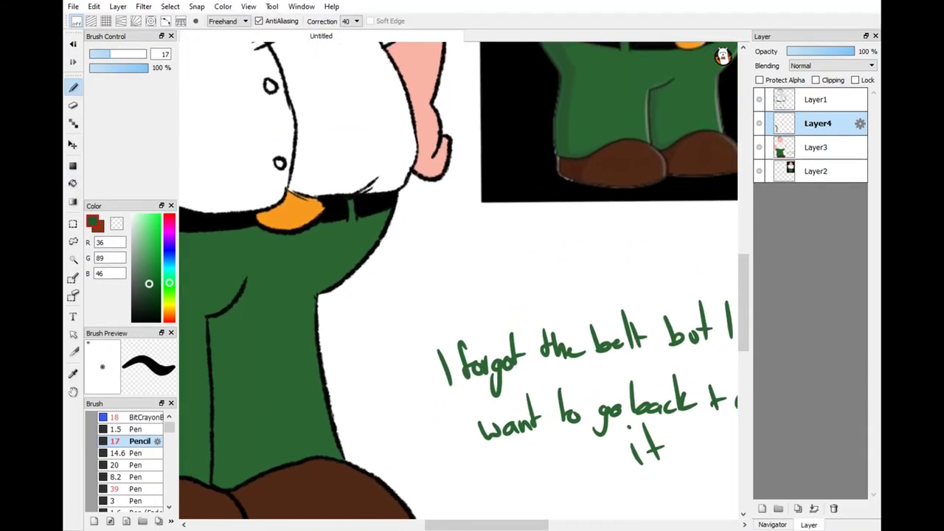
{"action": "key", "text": "g"}
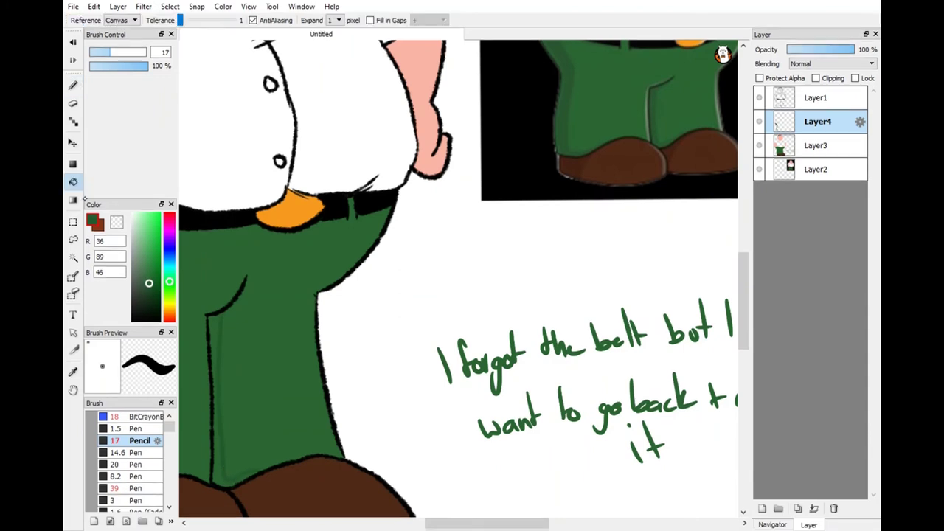
{"action": "left_click", "coordinate": [262, 476]}
{"action": "key", "text": "b"}
{"action": "key", "text": "ctrl+z"}
{"action": "scroll", "coordinate": [457, 280], "scroll_direction": "down", "scroll_amount": 2}
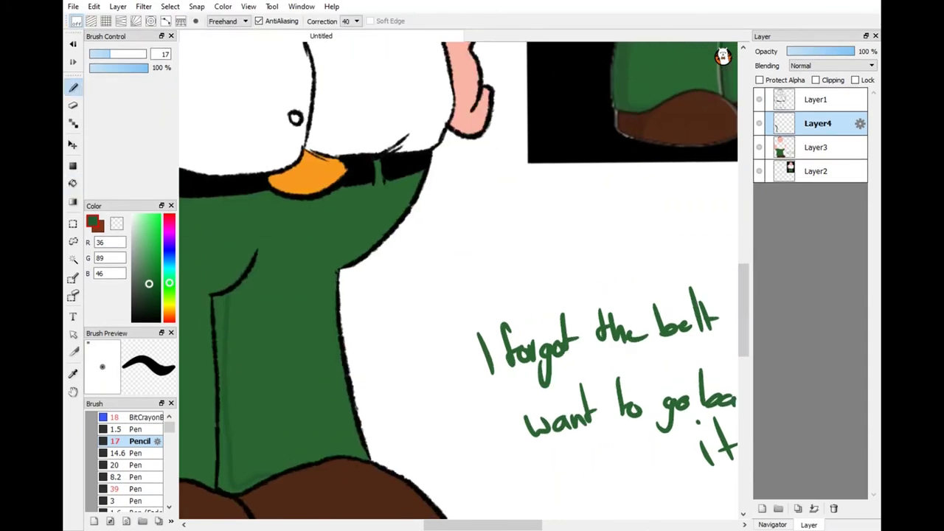
{"action": "key", "text": "g"}
{"action": "left_click", "coordinate": [226, 317]}
{"action": "key", "text": "b"}
Step: Sample the dark brown shadow colour, draw shadow edges on the left side of both shoes, and fill them
{"action": "scroll", "coordinate": [457, 280], "scroll_direction": "up", "scroll_amount": 2}
{"action": "scroll", "coordinate": [457, 281], "scroll_direction": "down", "scroll_amount": 2}
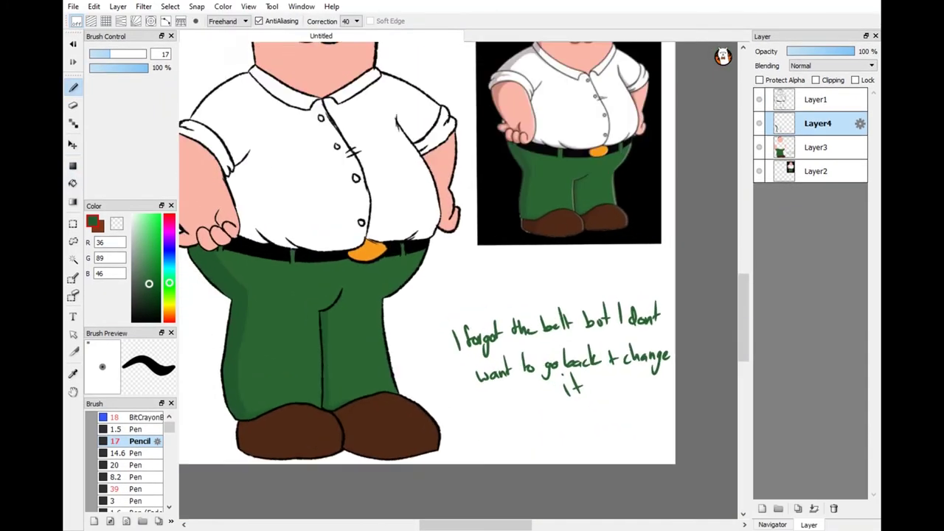
{"action": "scroll", "coordinate": [457, 280], "scroll_direction": "up", "scroll_amount": 2}
{"action": "left_click", "coordinate": [295, 417], "text": "alt"}
{"action": "scroll", "coordinate": [291, 378], "scroll_direction": "up", "scroll_amount": 1}
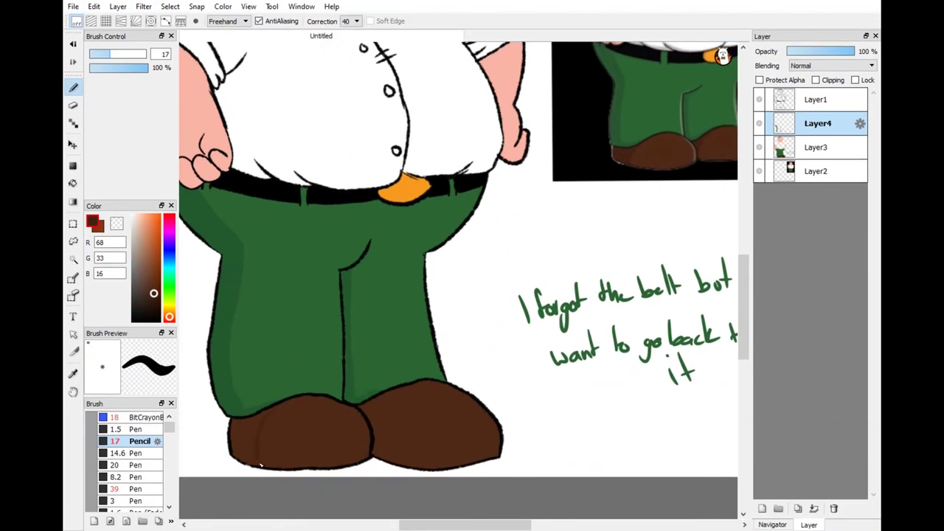
{"action": "scroll", "coordinate": [277, 430], "scroll_direction": "down", "scroll_amount": 1}
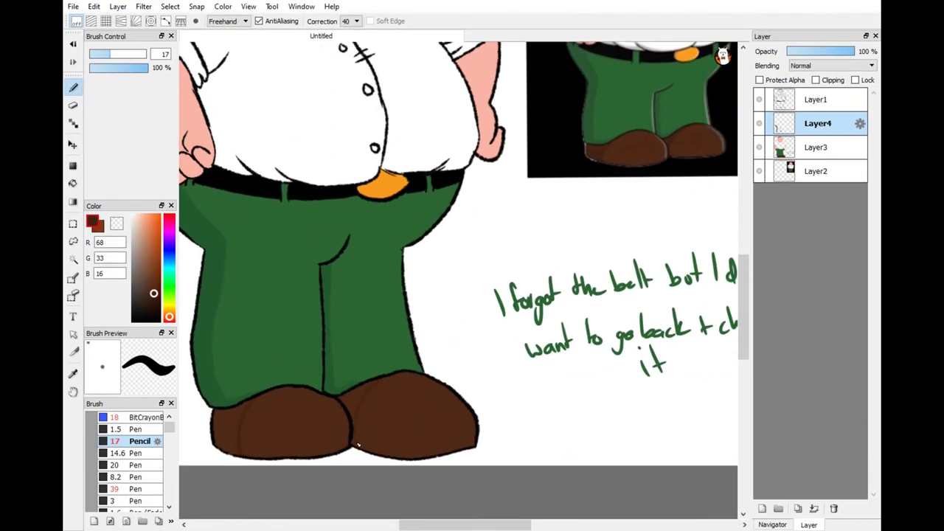
{"action": "key", "text": "g"}
{"action": "key", "text": "b"}
{"action": "scroll", "coordinate": [458, 281], "scroll_direction": "down", "scroll_amount": 2}
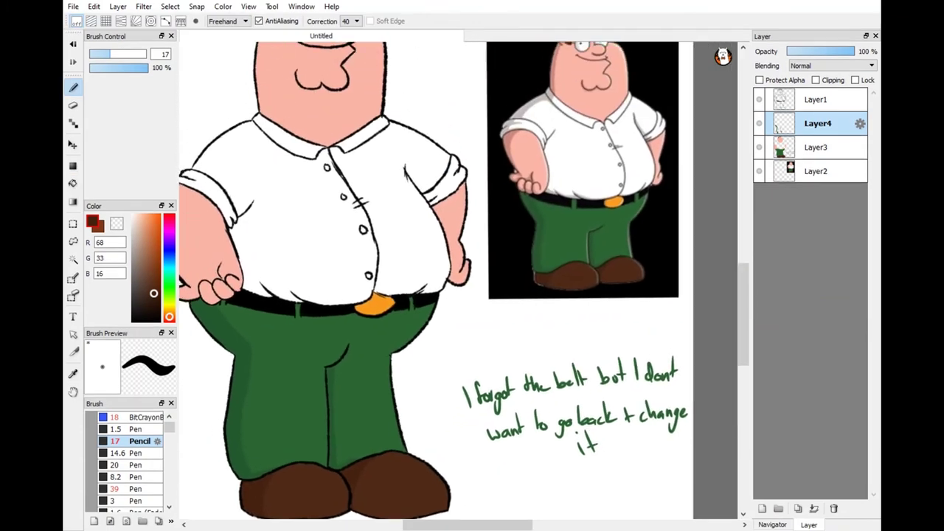
Step: Sample the reference's skin shadow colour, then outline and fill a shadow along the left arm's outer edge below the sleeve
{"action": "left_click", "coordinate": [524, 159], "text": "alt"}
{"action": "scroll", "coordinate": [218, 250], "scroll_direction": "up", "scroll_amount": 1}
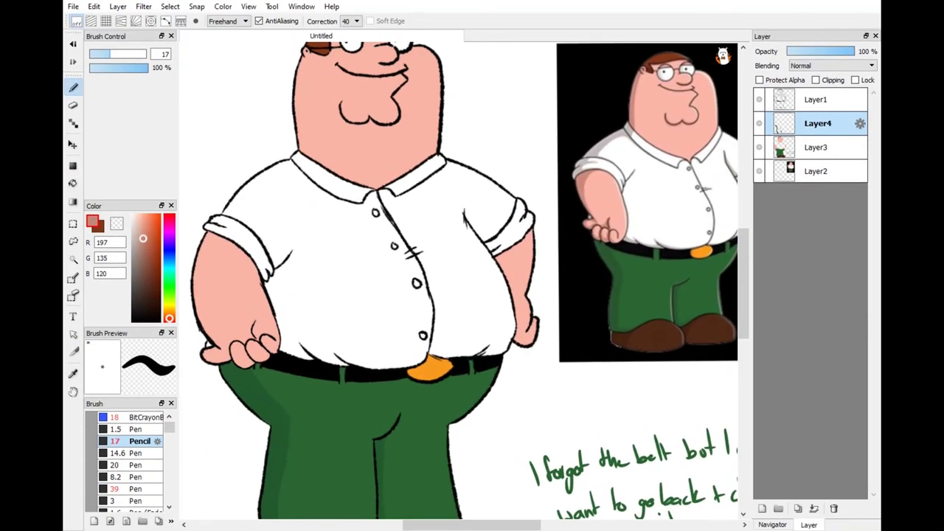
{"action": "key", "text": "g"}
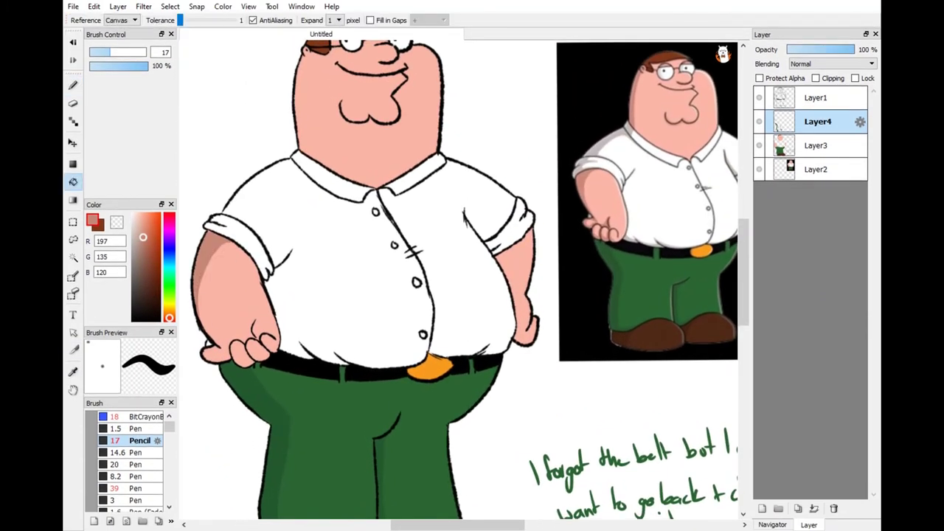
{"action": "key", "text": "b"}
Step: Paint a small skin-tone shadow on the right arm just below the sleeve cuff
{"action": "scroll", "coordinate": [458, 280], "scroll_direction": "up", "scroll_amount": 1}
{"action": "scroll", "coordinate": [442, 265], "scroll_direction": "up", "scroll_amount": 2}
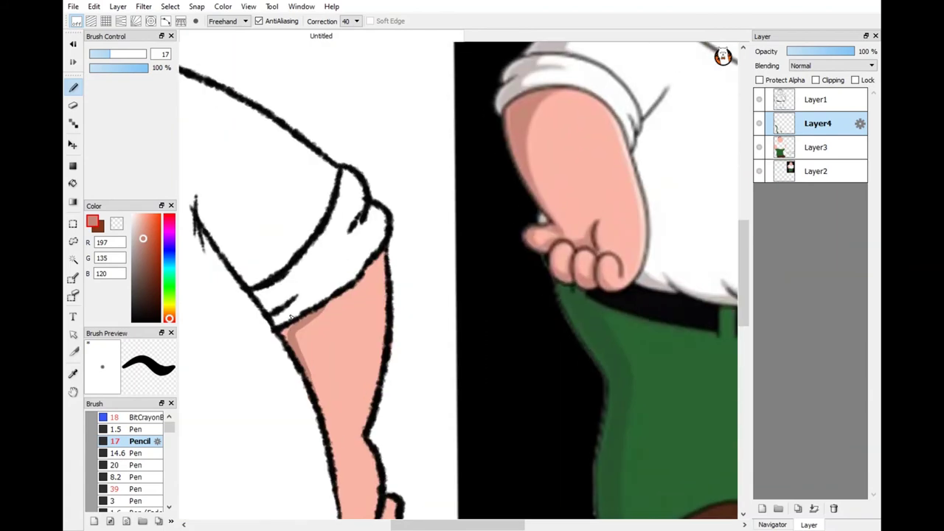
{"action": "scroll", "coordinate": [449, 317], "scroll_direction": "down", "scroll_amount": 3}
{"action": "scroll", "coordinate": [247, 391], "scroll_direction": "up", "scroll_amount": 2}
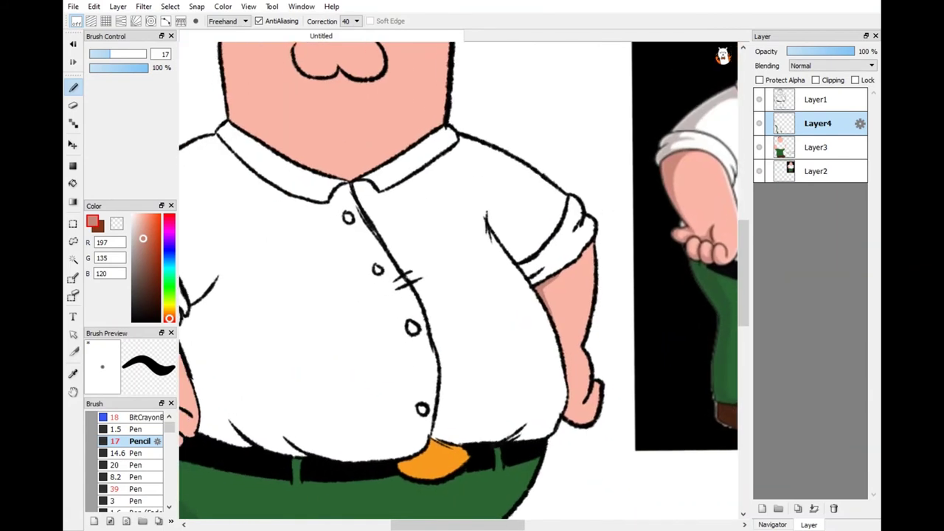
{"action": "scroll", "coordinate": [265, 252], "scroll_direction": "down", "scroll_amount": 1}
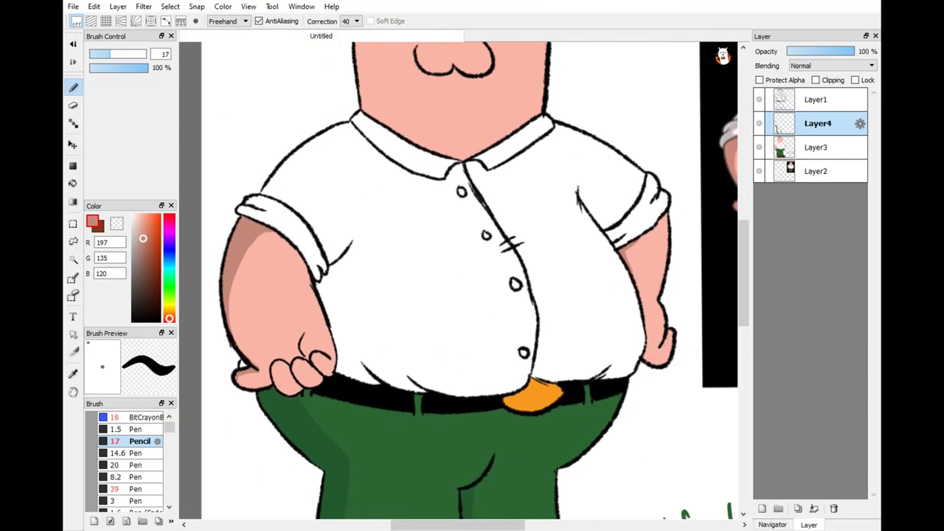
Step: Shade the left hand's thumb, the palm crease and the area above the fingers with the skin shadow colour
{"action": "scroll", "coordinate": [457, 281], "scroll_direction": "right", "scroll_amount": 2}
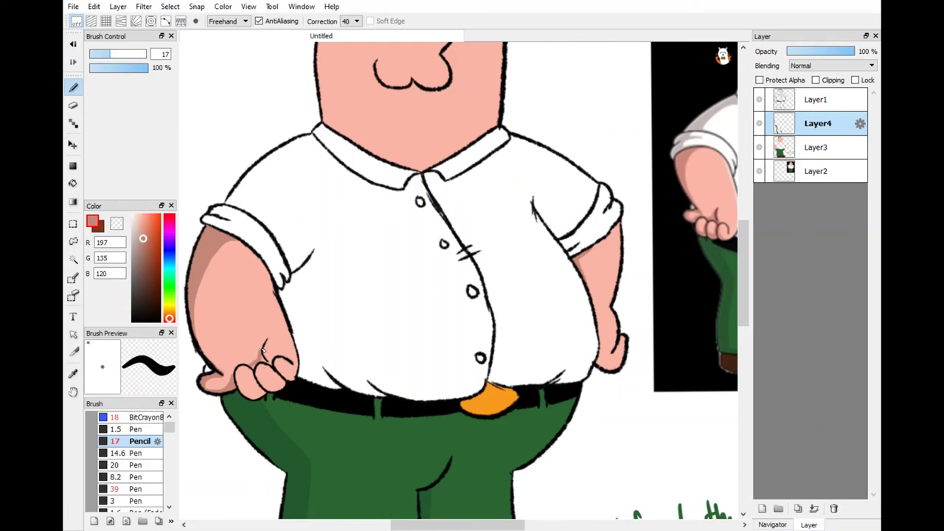
{"action": "scroll", "coordinate": [262, 348], "scroll_direction": "up", "scroll_amount": 1}
{"action": "scroll", "coordinate": [257, 367], "scroll_direction": "up", "scroll_amount": 3}
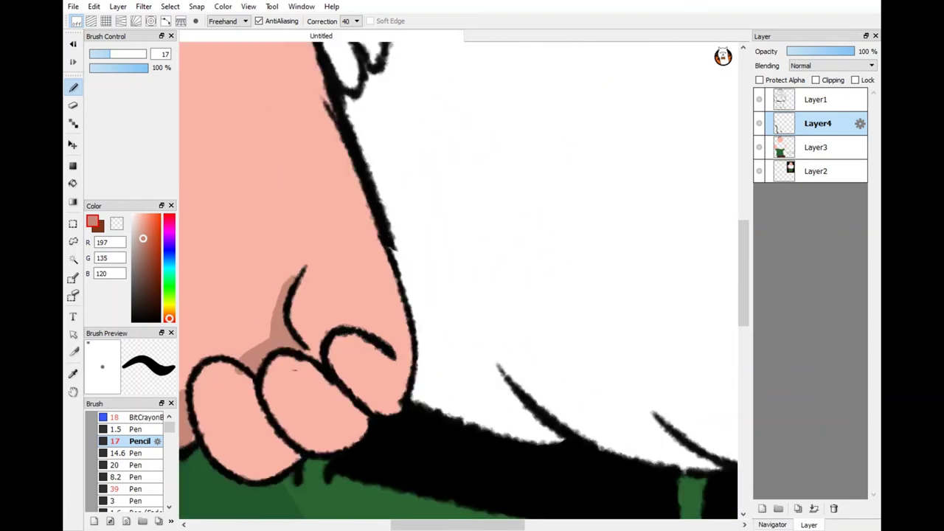
{"action": "scroll", "coordinate": [295, 368], "scroll_direction": "down", "scroll_amount": 5}
{"action": "scroll", "coordinate": [275, 408], "scroll_direction": "up", "scroll_amount": 5}
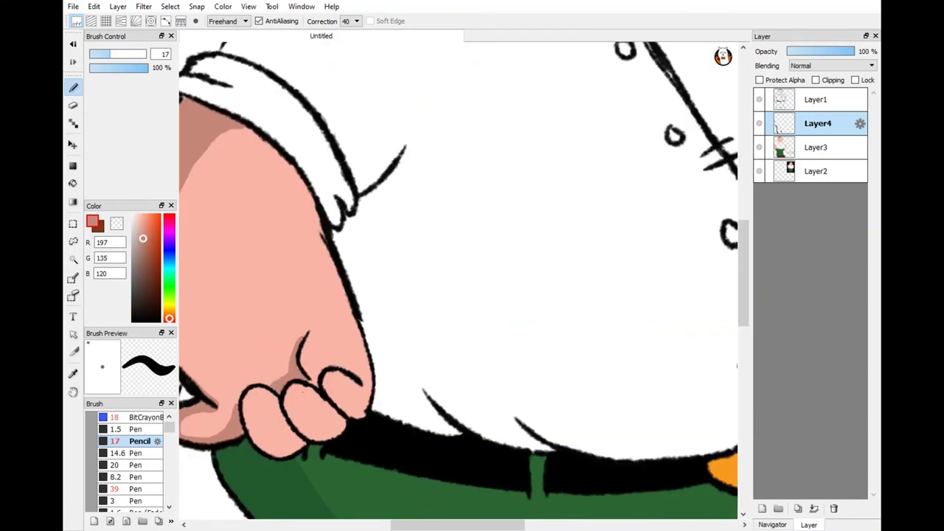
{"action": "mouse_move", "coordinate": [274, 409]}
{"action": "left_mouse_down"}
{"action": "mouse_move", "coordinate": [389, 408]}
{"action": "mouse_move", "coordinate": [347, 419]}
{"action": "mouse_move", "coordinate": [382, 395]}
{"action": "mouse_move", "coordinate": [453, 376]}
{"action": "left_mouse_up"}
{"action": "scroll", "coordinate": [452, 376], "scroll_direction": "down", "scroll_amount": 5}
{"action": "scroll", "coordinate": [317, 222], "scroll_direction": "up", "scroll_amount": 4}
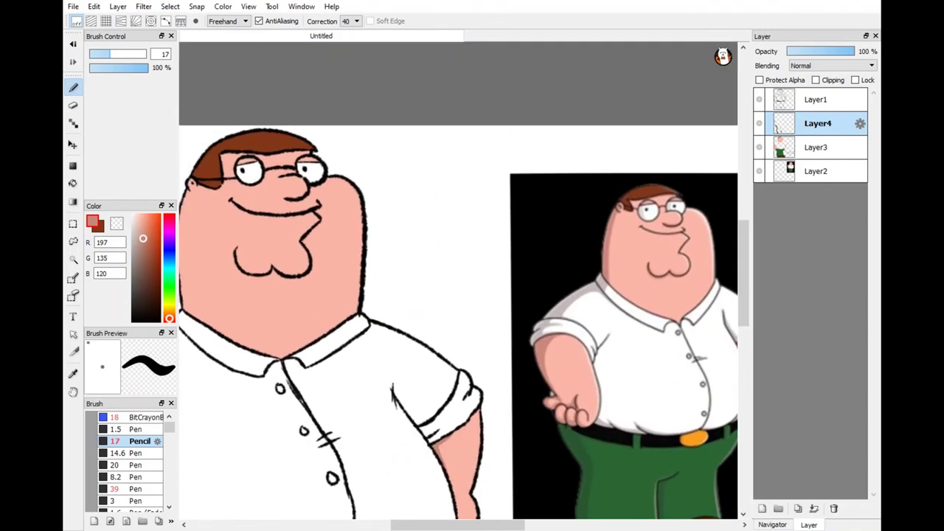
{"action": "left_click_drag", "start_coordinate": [224, 194], "coordinate": [227, 326]}
{"action": "key", "text": "g"}
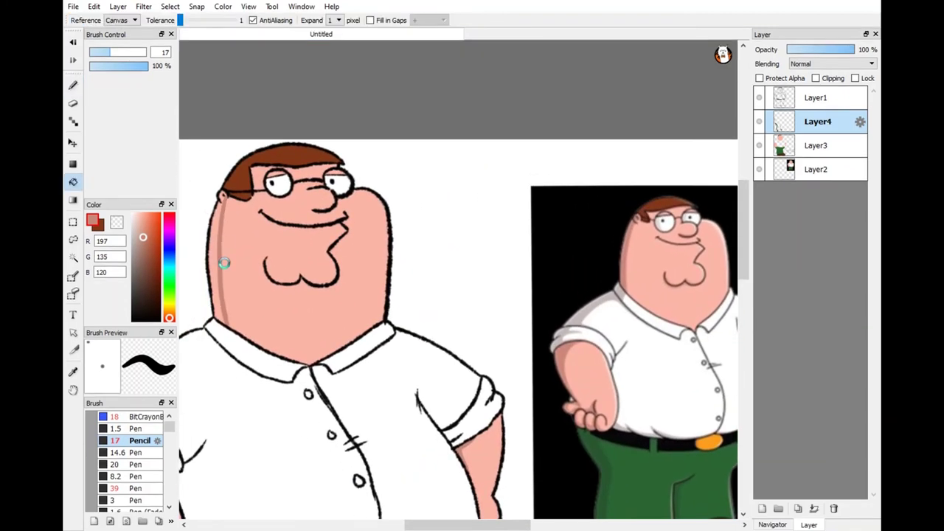
{"action": "left_click", "coordinate": [222, 264]}
{"action": "key", "text": "ctrl+z"}
{"action": "key", "text": "ctrl+z"}
{"action": "key", "text": "b"}
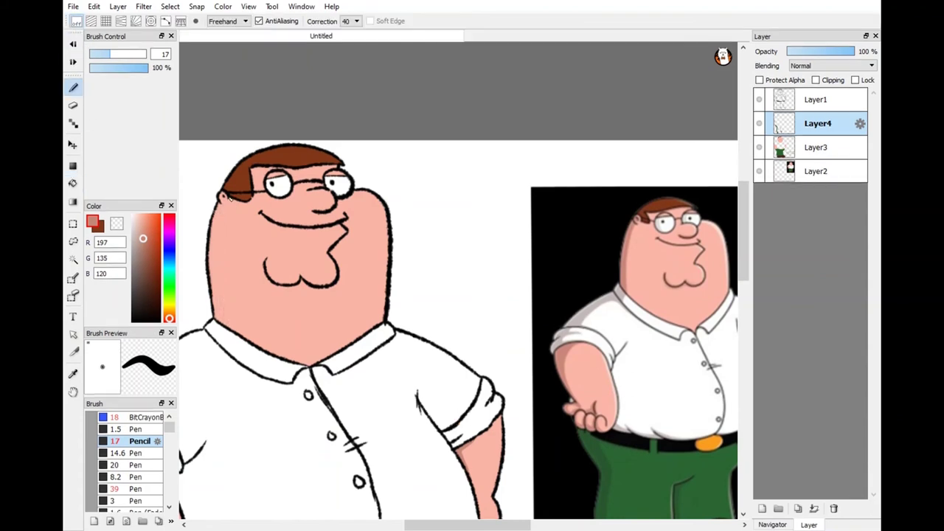
Step: Outline and fill a skin-tone shadow along the left edge of the head, from below the ear down to the collar
{"action": "left_click_drag", "start_coordinate": [224, 195], "coordinate": [225, 329]}
{"action": "key", "text": "g"}
{"action": "left_click", "coordinate": [220, 258]}
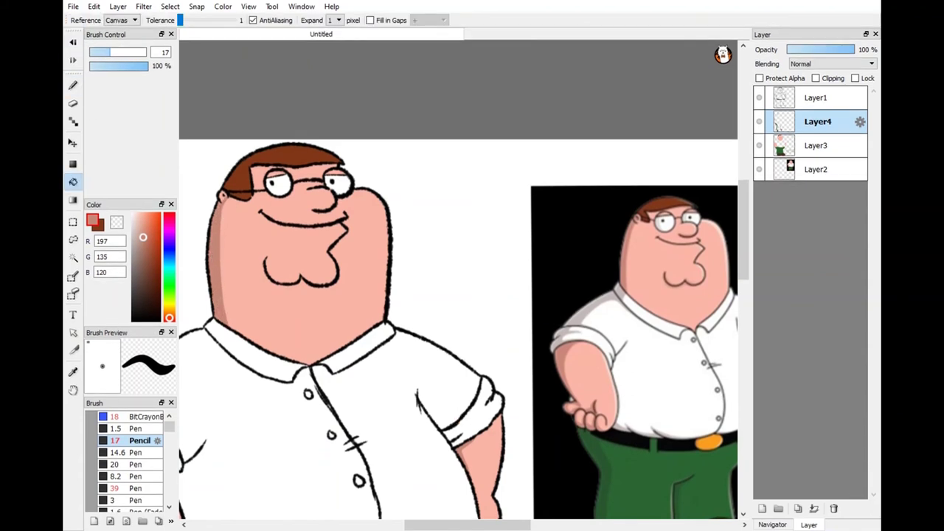
{"action": "key", "text": "b"}
{"action": "scroll", "coordinate": [457, 280], "scroll_direction": "up", "scroll_amount": 3}
{"action": "scroll", "coordinate": [457, 280], "scroll_direction": "down", "scroll_amount": 3}
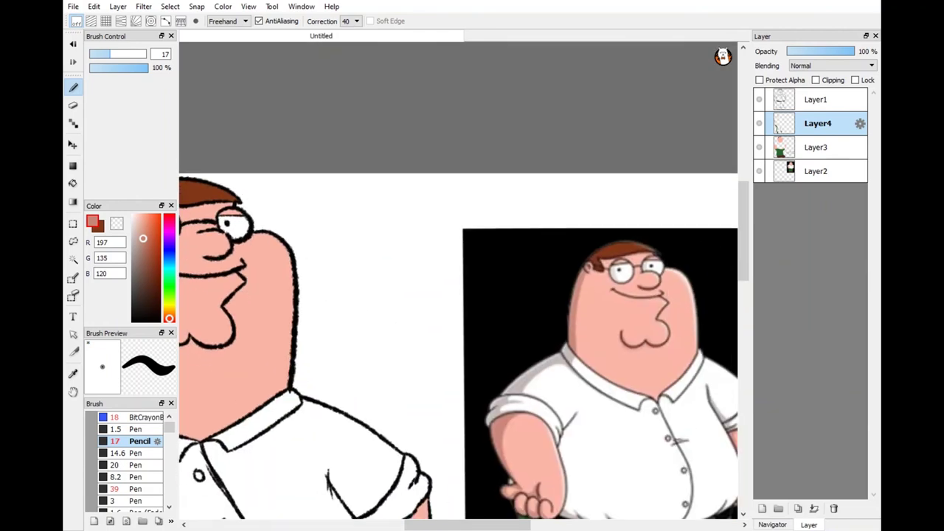
{"action": "scroll", "coordinate": [219, 223], "scroll_direction": "up", "scroll_amount": 5}
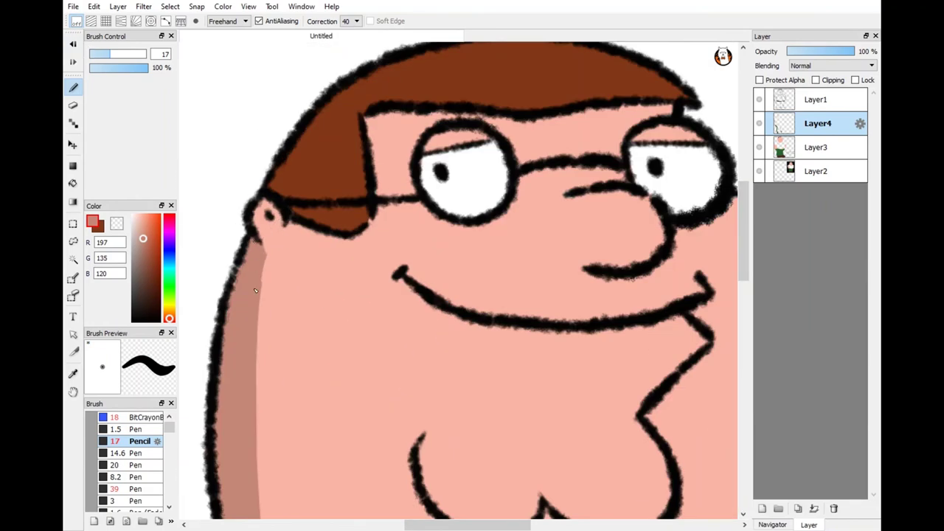
Step: Sample the reference's grey shirt shadow colour, then outline and fill a shadow across the left shoulder and collar
{"action": "scroll", "coordinate": [273, 286], "scroll_direction": "down", "scroll_amount": 5}
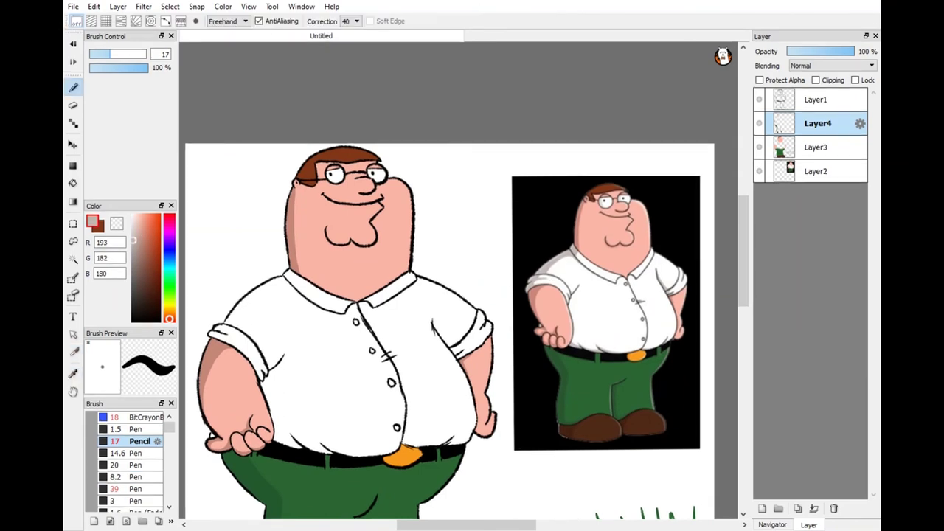
{"action": "scroll", "coordinate": [280, 310], "scroll_direction": "up", "scroll_amount": 2}
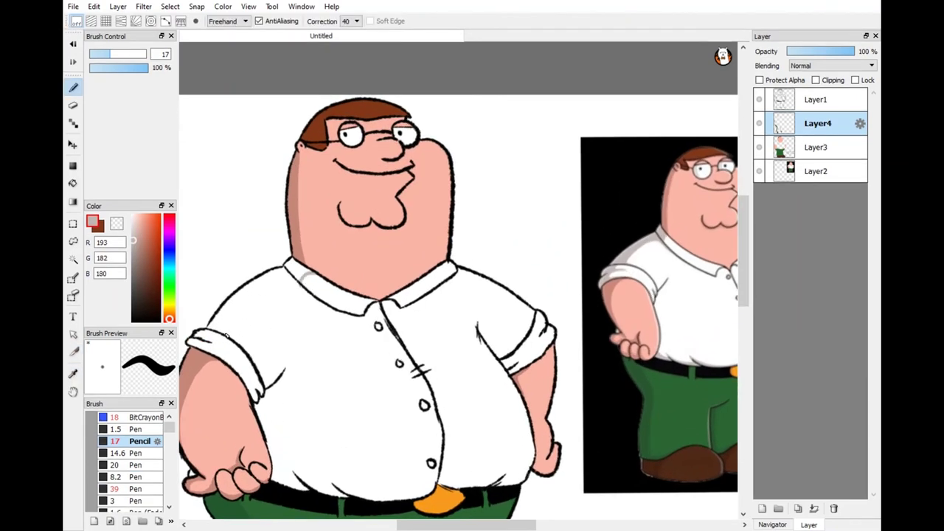
{"action": "mouse_move", "coordinate": [226, 336]}
{"action": "left_mouse_down"}
{"action": "mouse_move", "coordinate": [256, 284]}
{"action": "mouse_move", "coordinate": [289, 281]}
{"action": "mouse_move", "coordinate": [246, 303]}
{"action": "mouse_move", "coordinate": [229, 339]}
{"action": "left_mouse_up"}
{"action": "key", "text": "ctrl+z"}
{"action": "scroll", "coordinate": [217, 338], "scroll_direction": "up", "scroll_amount": 3}
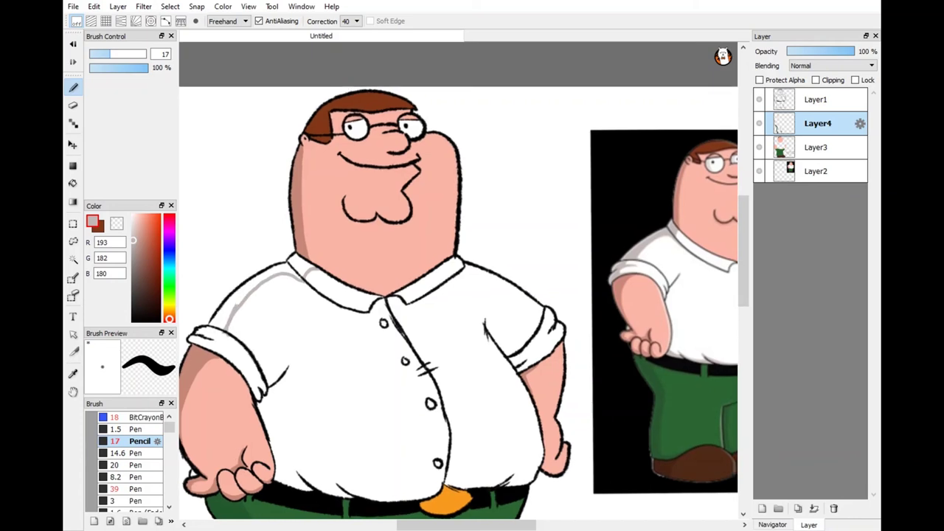
{"action": "key", "text": "g"}
{"action": "scroll", "coordinate": [339, 232], "scroll_direction": "down", "scroll_amount": 2}
{"action": "left_click", "coordinate": [339, 232]}
{"action": "left_click", "coordinate": [436, 196]}
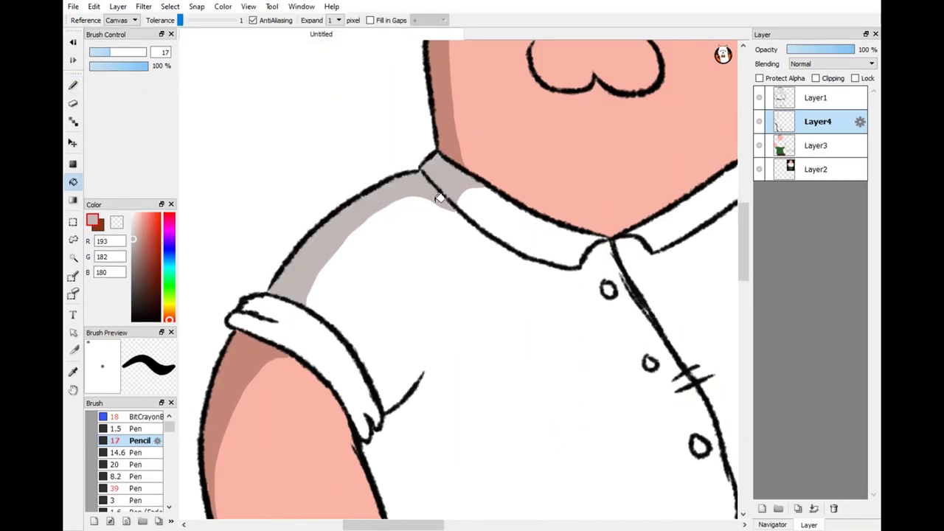
Step: Outline a grey shadow at the outer end of the left sleeve cuff and fill it
{"action": "key", "text": "b"}
{"action": "scroll", "coordinate": [435, 196], "scroll_direction": "down", "scroll_amount": 3}
{"action": "scroll", "coordinate": [436, 196], "scroll_direction": "up", "scroll_amount": 1}
{"action": "scroll", "coordinate": [538, 225], "scroll_direction": "up", "scroll_amount": 1}
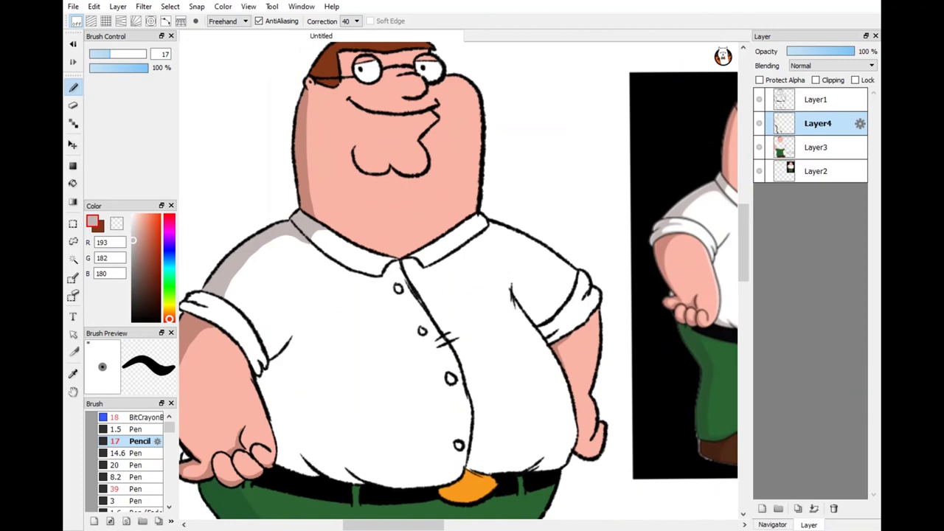
{"action": "left_click_drag", "start_coordinate": [203, 318], "coordinate": [208, 308]}
{"action": "key", "text": "g"}
{"action": "scroll", "coordinate": [212, 297], "scroll_direction": "down", "scroll_amount": 2}
{"action": "left_click", "coordinate": [198, 309]}
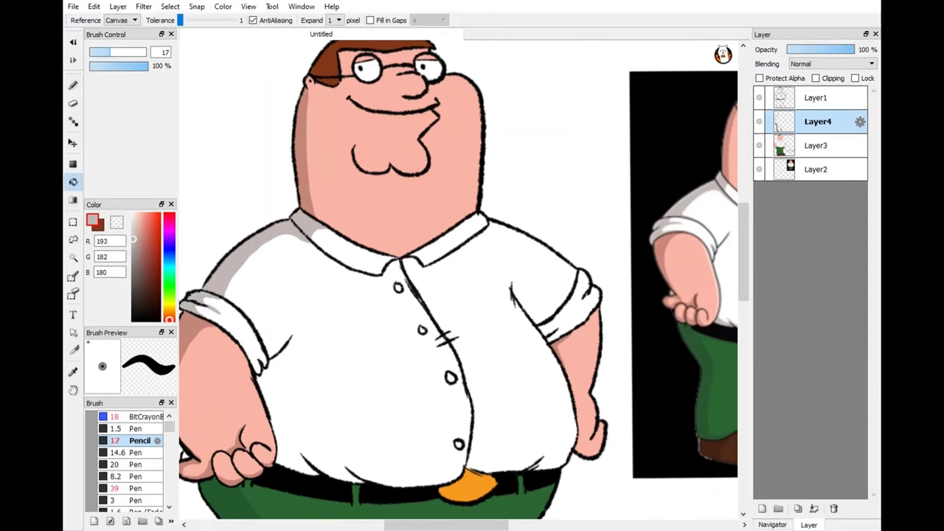
Step: Paint a thin grey shadow along the shirt's lower left hem, just above the belt
{"action": "key", "text": "b"}
{"action": "scroll", "coordinate": [212, 297], "scroll_direction": "down", "scroll_amount": 1}
{"action": "scroll", "coordinate": [330, 396], "scroll_direction": "up", "scroll_amount": 3}
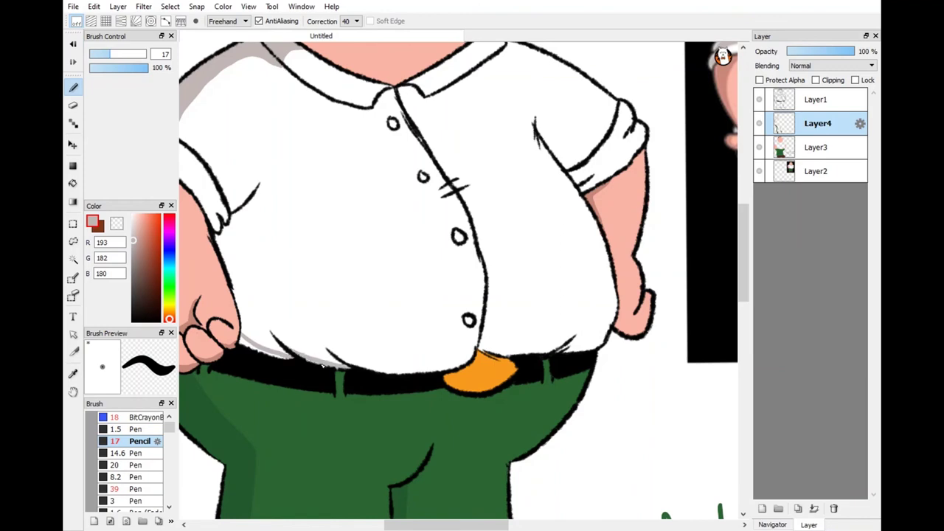
{"action": "scroll", "coordinate": [459, 280], "scroll_direction": "down", "scroll_amount": 2}
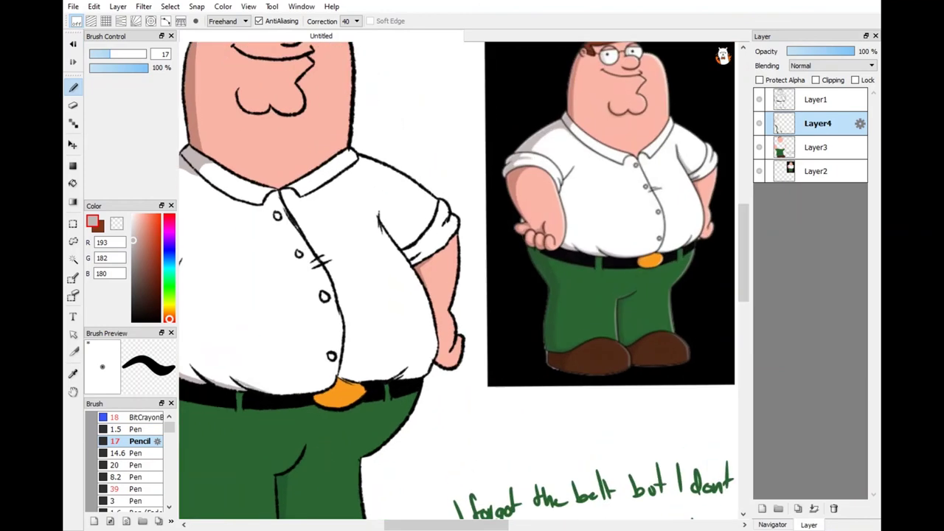
Step: Paint a grey shadow along the right sleeve's armpit fold and the inner end of its cuff, following the reference
{"action": "scroll", "coordinate": [273, 401], "scroll_direction": "up", "scroll_amount": 3}
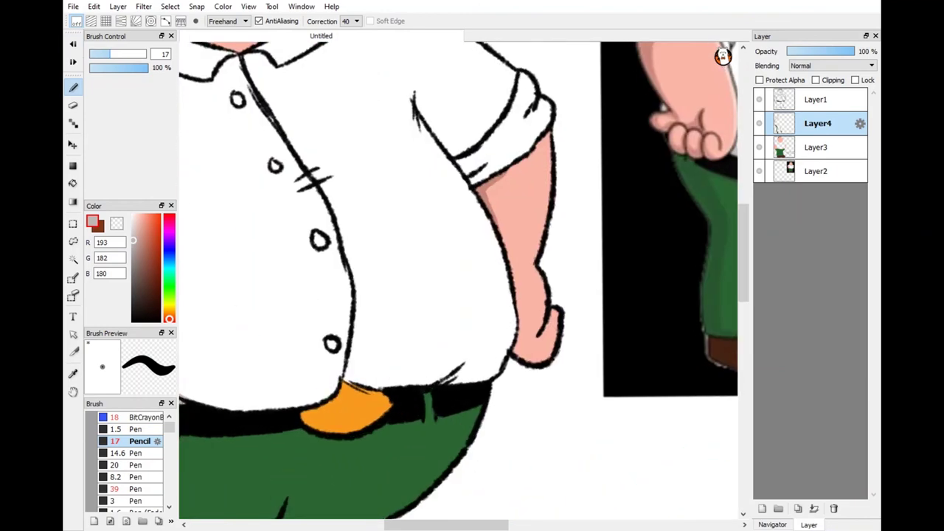
{"action": "scroll", "coordinate": [280, 356], "scroll_direction": "down", "scroll_amount": 3}
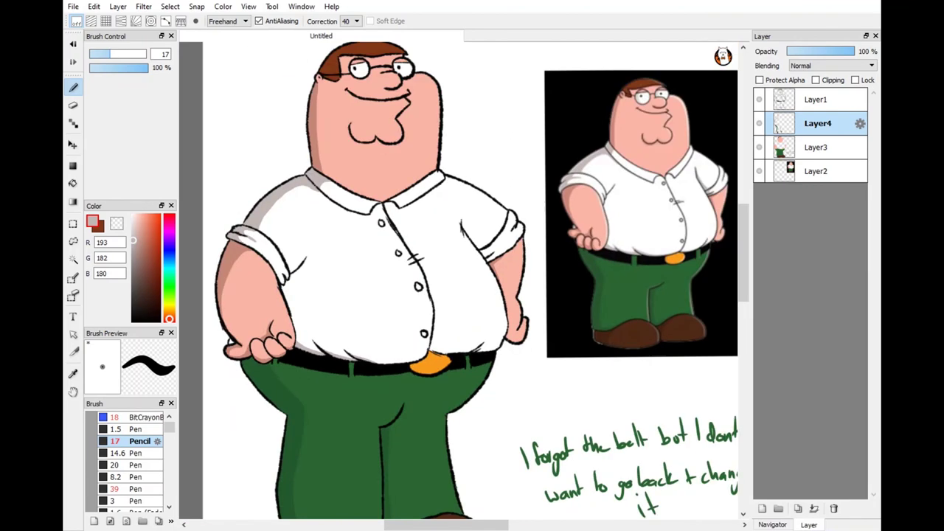
{"action": "scroll", "coordinate": [642, 222], "scroll_direction": "up", "scroll_amount": 3}
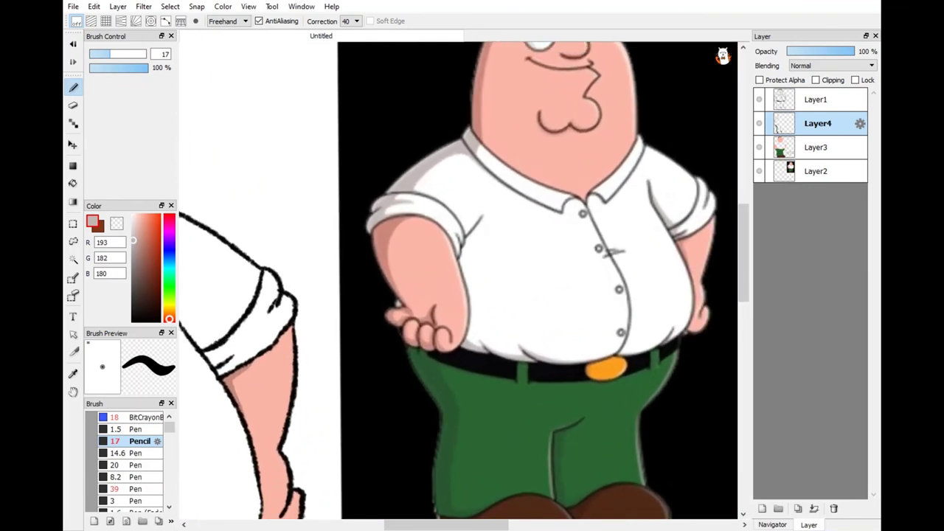
{"action": "scroll", "coordinate": [369, 236], "scroll_direction": "down", "scroll_amount": 1}
{"action": "left_click_drag", "start_coordinate": [192, 283], "coordinate": [219, 321]}
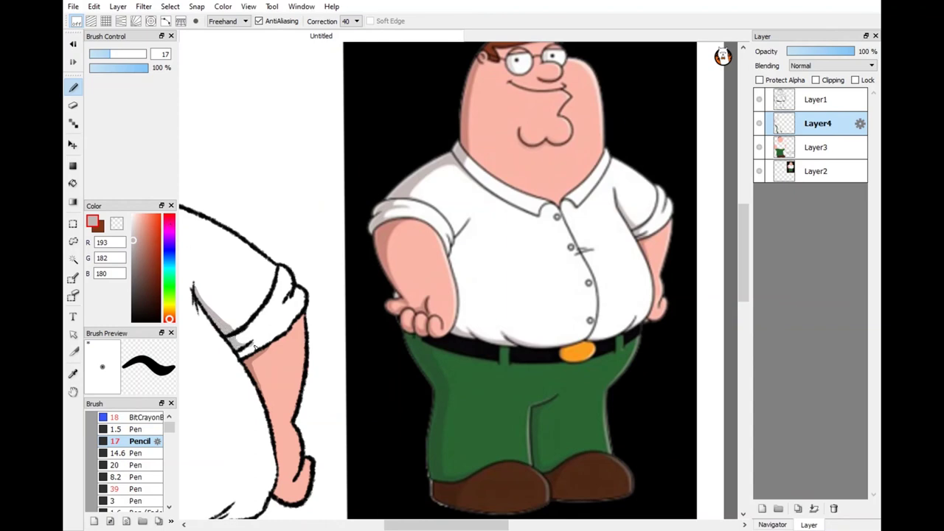
{"action": "scroll", "coordinate": [241, 356], "scroll_direction": "up", "scroll_amount": 2}
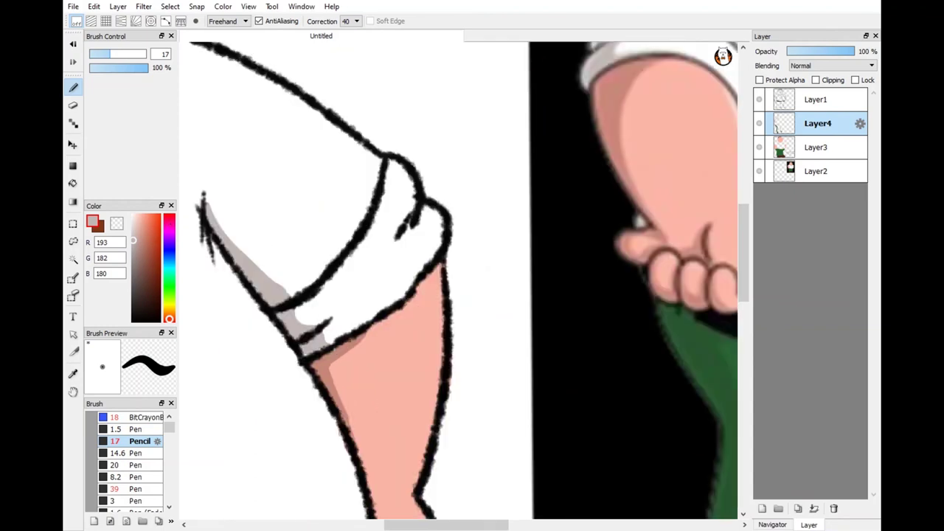
{"action": "scroll", "coordinate": [322, 347], "scroll_direction": "down", "scroll_amount": 4}
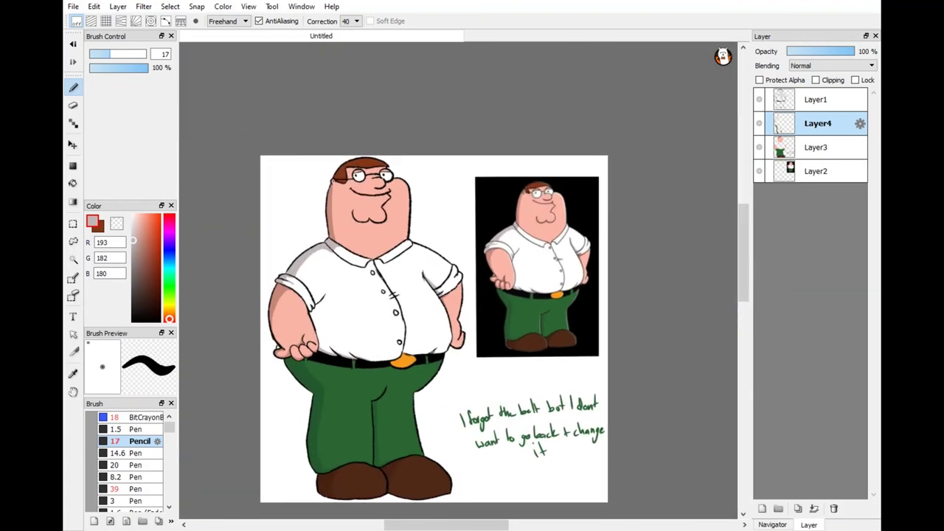
Step: Erase the green handwritten note about the belt from Layer3
{"action": "key", "text": "e"}
{"action": "left_click", "coordinate": [816, 147]}
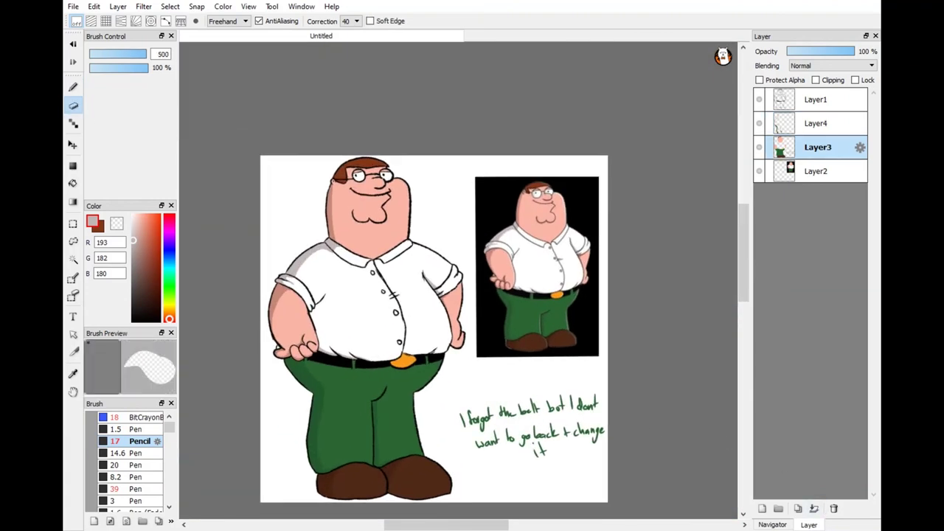
{"action": "mouse_move", "coordinate": [590, 402]}
{"action": "left_mouse_down"}
{"action": "mouse_move", "coordinate": [613, 502]}
{"action": "mouse_move", "coordinate": [510, 417]}
{"action": "mouse_move", "coordinate": [548, 457]}
{"action": "left_mouse_up"}
Step: Try to write a black note below the reference image with the enlarged BitCrayon brush
{"action": "key", "text": "b"}
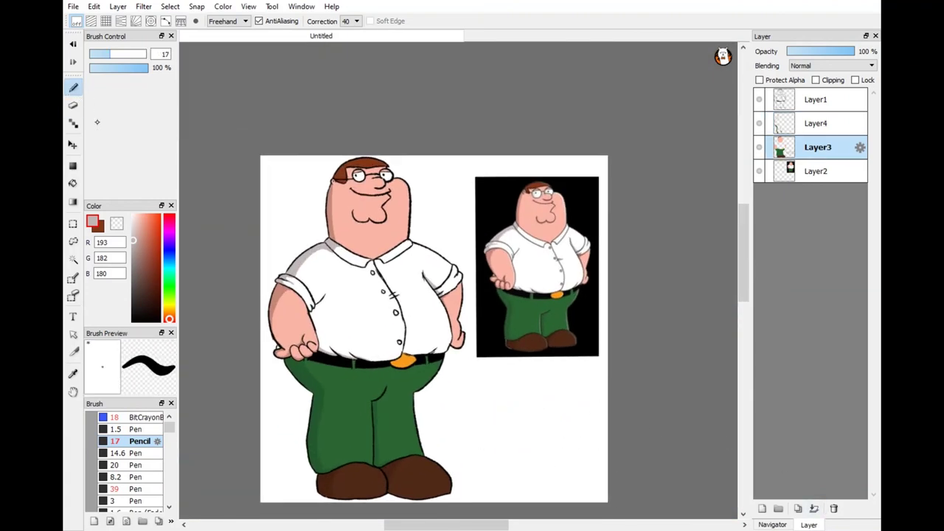
{"action": "left_click", "coordinate": [148, 418]}
{"action": "left_click_drag", "start_coordinate": [109, 54], "coordinate": [145, 54]}
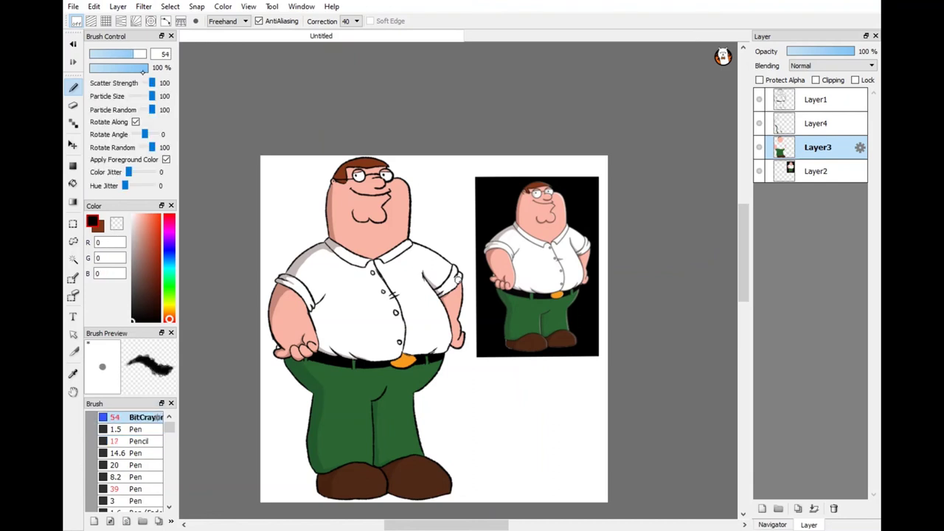
{"action": "left_click_drag", "start_coordinate": [468, 395], "coordinate": [470, 417]}
{"action": "mouse_move", "coordinate": [484, 396]}
{"action": "left_mouse_down"}
{"action": "mouse_move", "coordinate": [502, 419]}
{"action": "mouse_move", "coordinate": [469, 428]}
{"action": "mouse_move", "coordinate": [567, 418]}
{"action": "mouse_move", "coordinate": [579, 404]}
{"action": "left_mouse_up"}
{"action": "left_click", "coordinate": [73, 43]}
{"action": "left_click", "coordinate": [73, 44]}
Step: Write "I have never watch family guy :)" in black below the reference image with the size 39 Pen
{"action": "left_click", "coordinate": [126, 453]}
{"action": "left_click", "coordinate": [126, 489]}
{"action": "mouse_move", "coordinate": [467, 446]}
{"action": "left_mouse_down"}
{"action": "mouse_move", "coordinate": [554, 457]}
{"action": "mouse_move", "coordinate": [585, 439]}
{"action": "mouse_move", "coordinate": [582, 470]}
{"action": "left_mouse_up"}
{"action": "mouse_move", "coordinate": [488, 477]}
{"action": "left_mouse_down"}
{"action": "mouse_move", "coordinate": [498, 499]}
{"action": "mouse_move", "coordinate": [484, 501]}
{"action": "left_mouse_up"}
{"action": "left_click", "coordinate": [73, 43]}
{"action": "left_click_drag", "start_coordinate": [490, 472], "coordinate": [504, 502]}
{"action": "left_click_drag", "start_coordinate": [521, 478], "coordinate": [525, 491]}
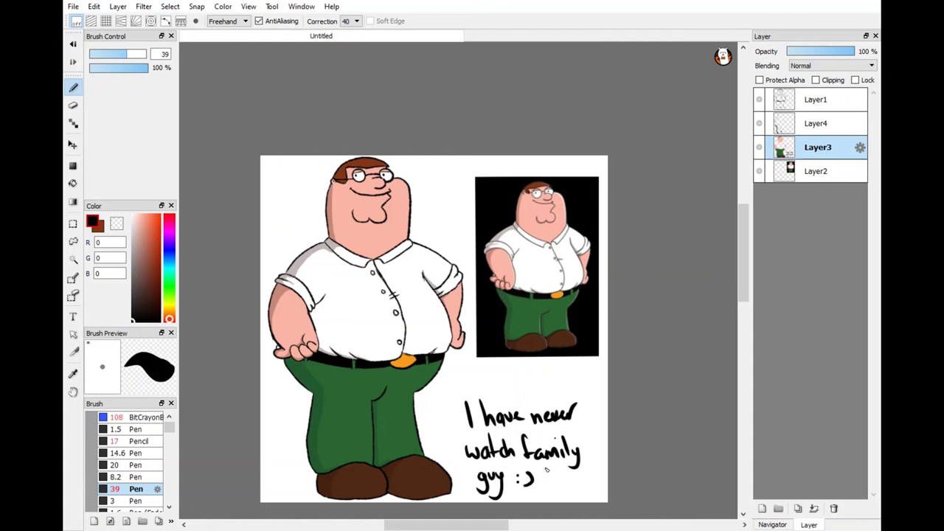